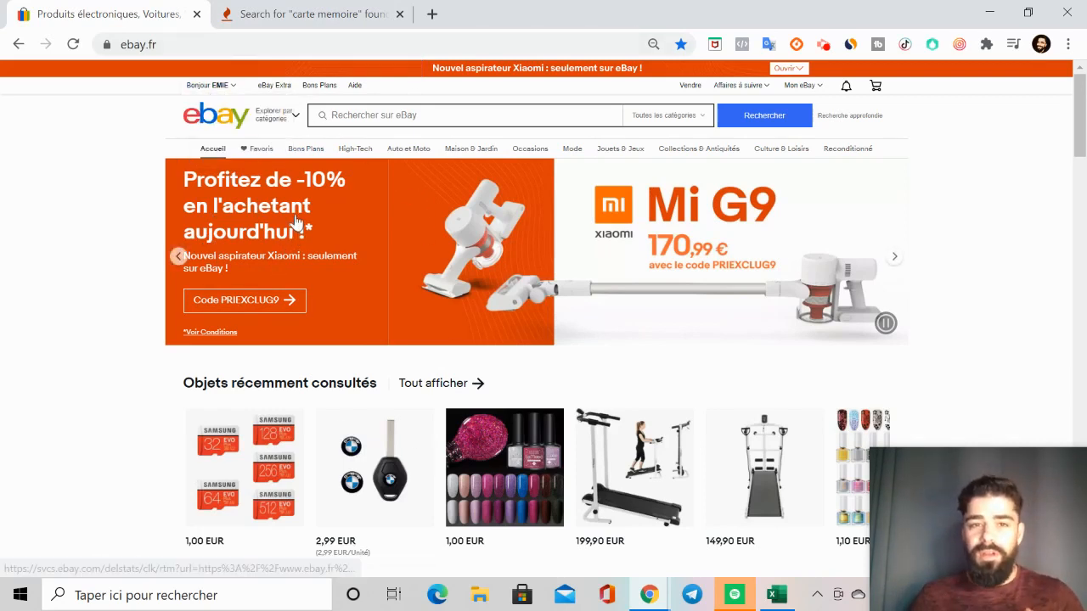
Step: Open the account settings and look over the personal data and payment sections
{"action": "mouse_move", "coordinate": [210, 84]}
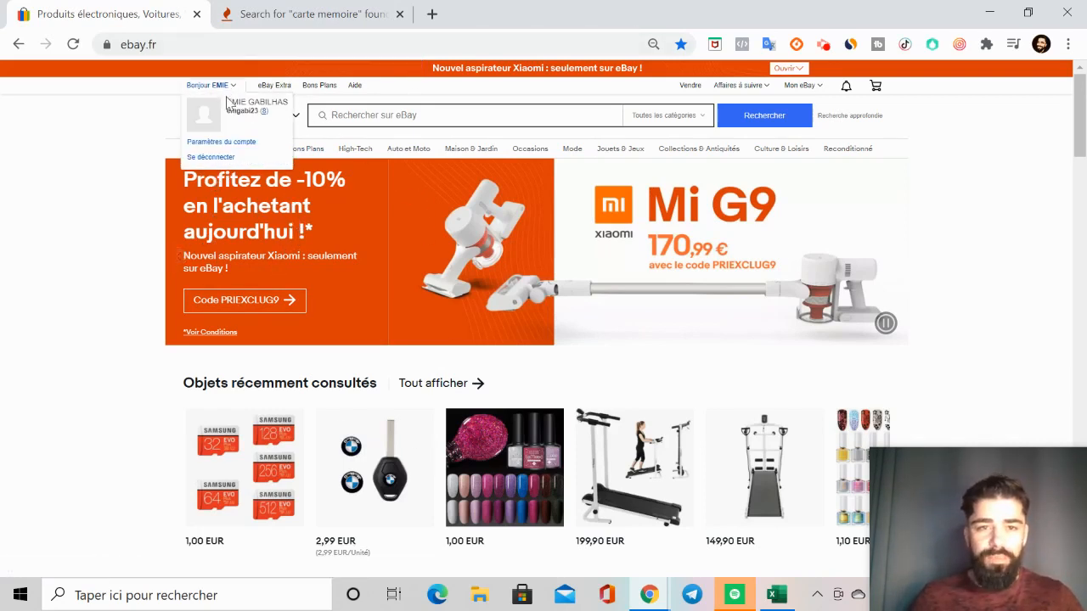
{"action": "left_click", "coordinate": [210, 142]}
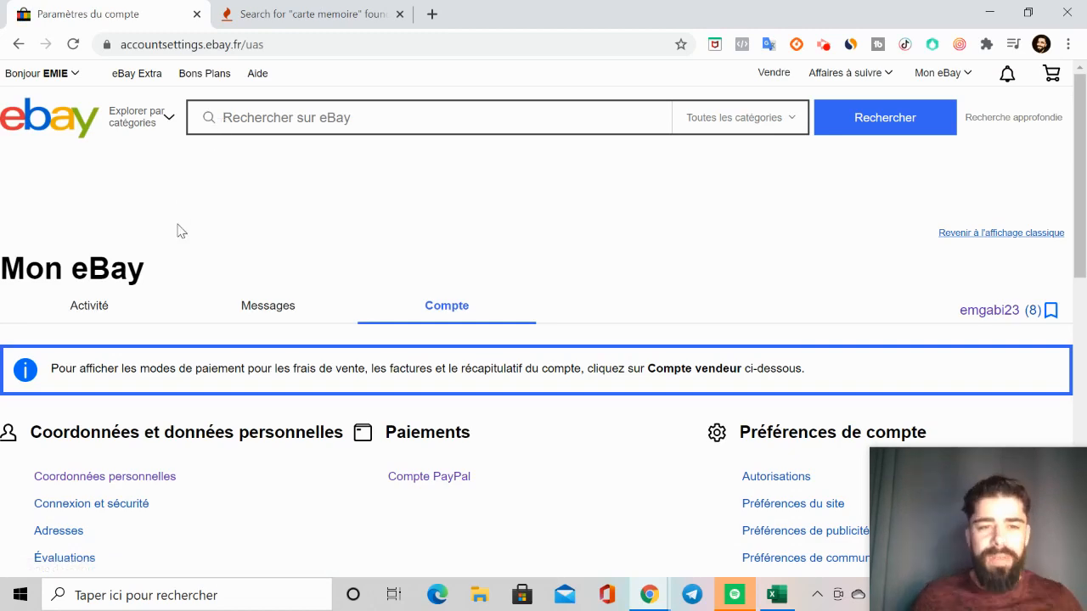
{"action": "scroll", "coordinate": [326, 403], "scroll_direction": "down", "scroll_amount": 2}
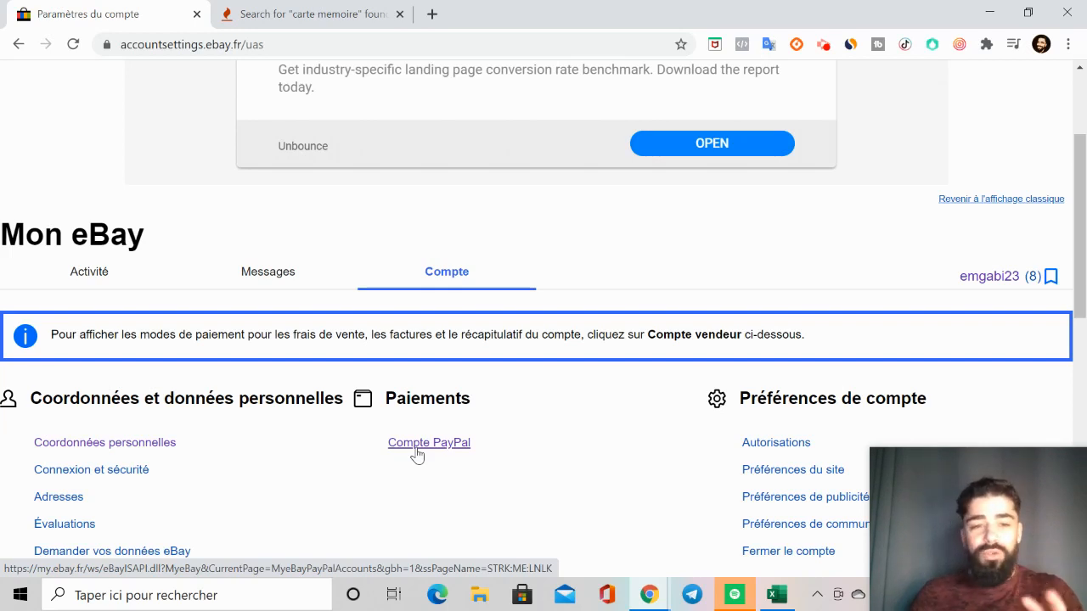
Step: Open the Mon eBay activity summary and look through the list of recent orders
{"action": "left_click", "coordinate": [87, 275]}
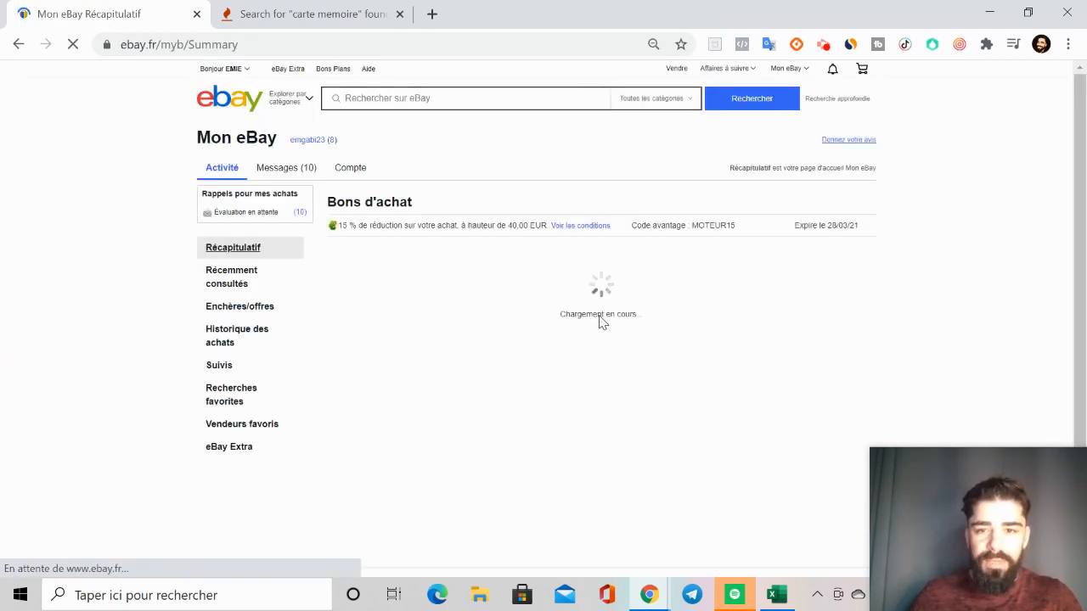
{"action": "scroll", "coordinate": [599, 323], "scroll_direction": "down", "scroll_amount": 15}
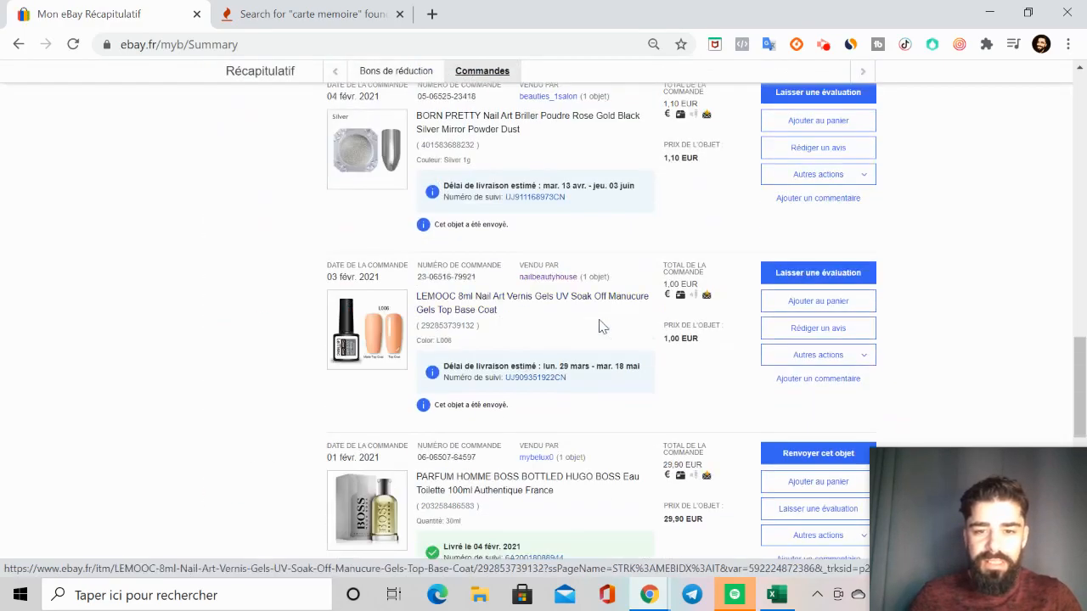
{"action": "scroll", "coordinate": [598, 327], "scroll_direction": "down", "scroll_amount": 10}
{"action": "scroll", "coordinate": [599, 327], "scroll_direction": "up", "scroll_amount": 20}
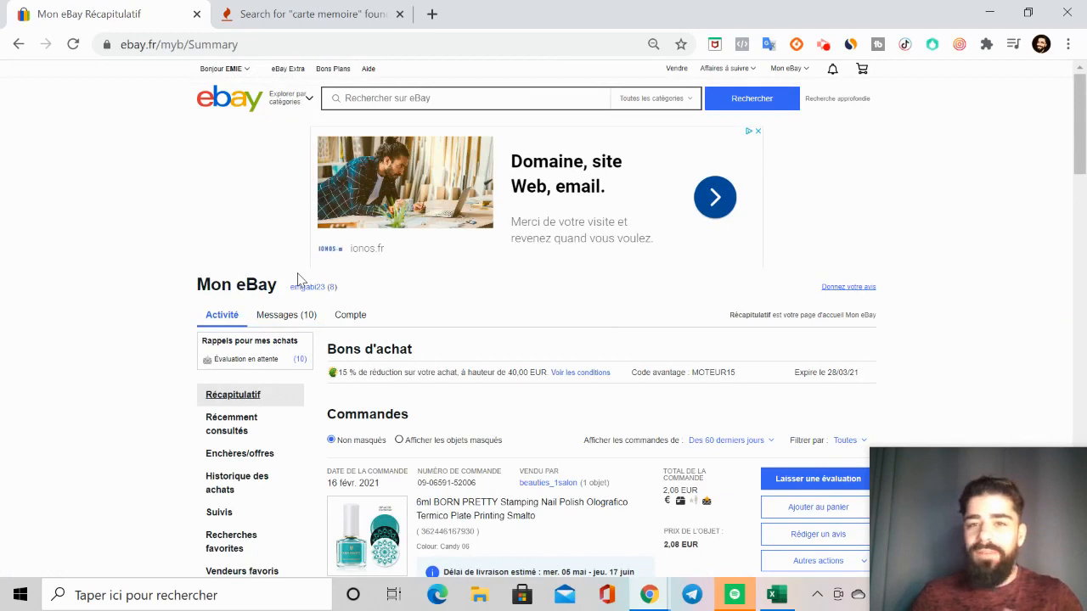
Step: Search the web for "HUB VENDEUR" in a new tab, open the Hub vendeur eBay result, and close the search results tab
{"action": "left_click", "coordinate": [430, 13]}
{"action": "type", "text": "HUB"}
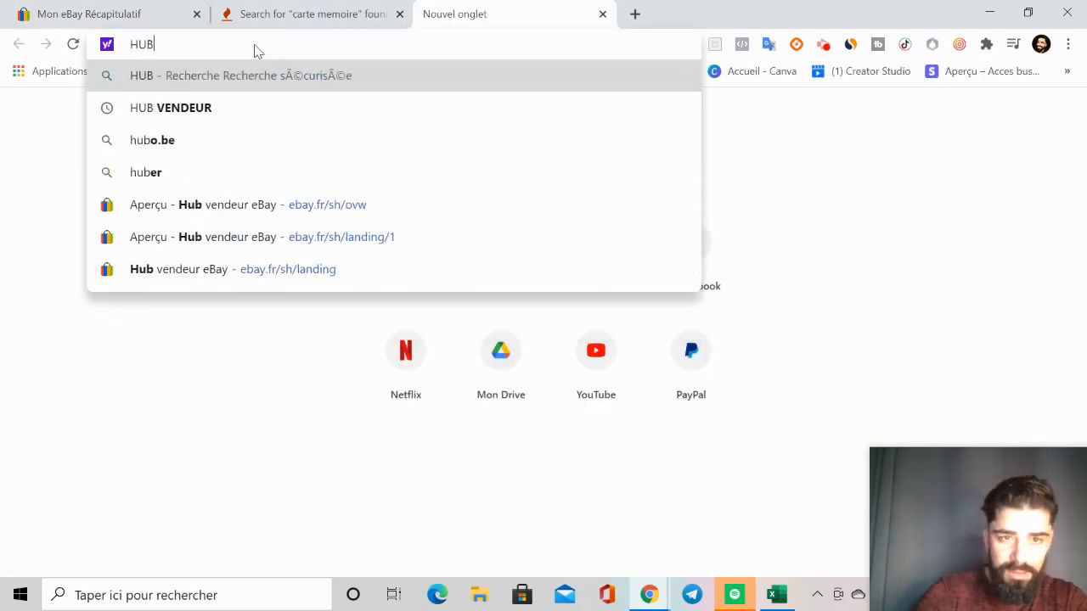
{"action": "left_click", "coordinate": [259, 96]}
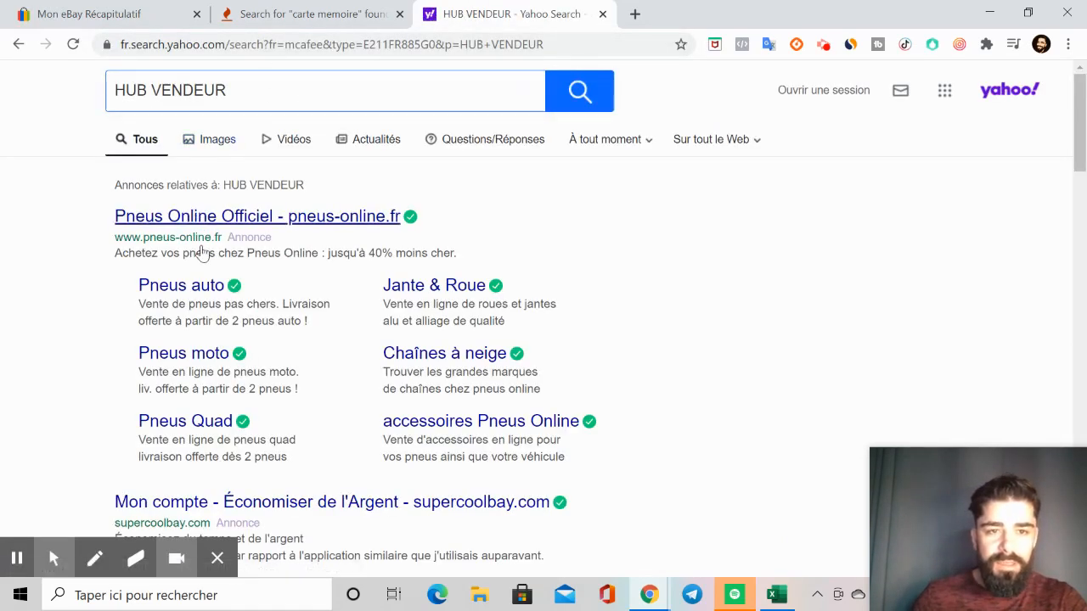
{"action": "scroll", "coordinate": [204, 322], "scroll_direction": "down", "scroll_amount": 1}
{"action": "scroll", "coordinate": [200, 331], "scroll_direction": "down", "scroll_amount": 1}
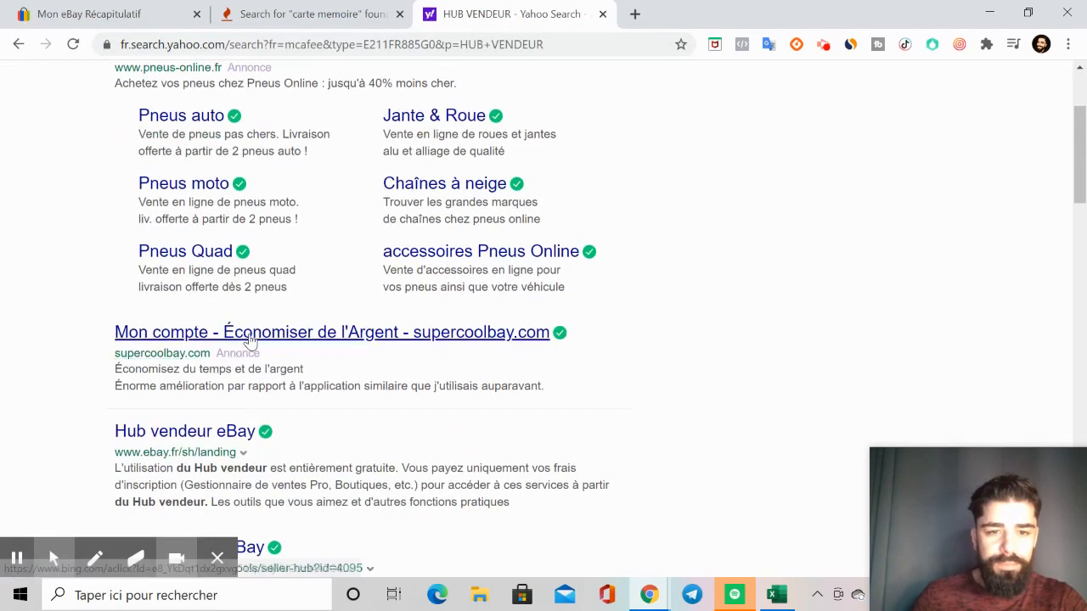
{"action": "left_click", "coordinate": [184, 433]}
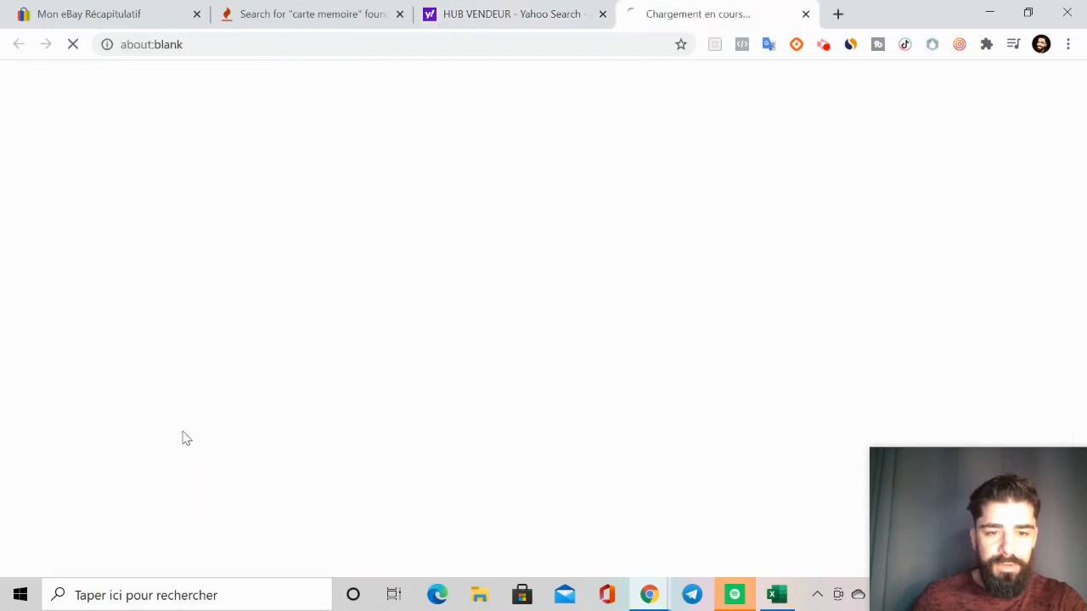
{"action": "left_click", "coordinate": [601, 15]}
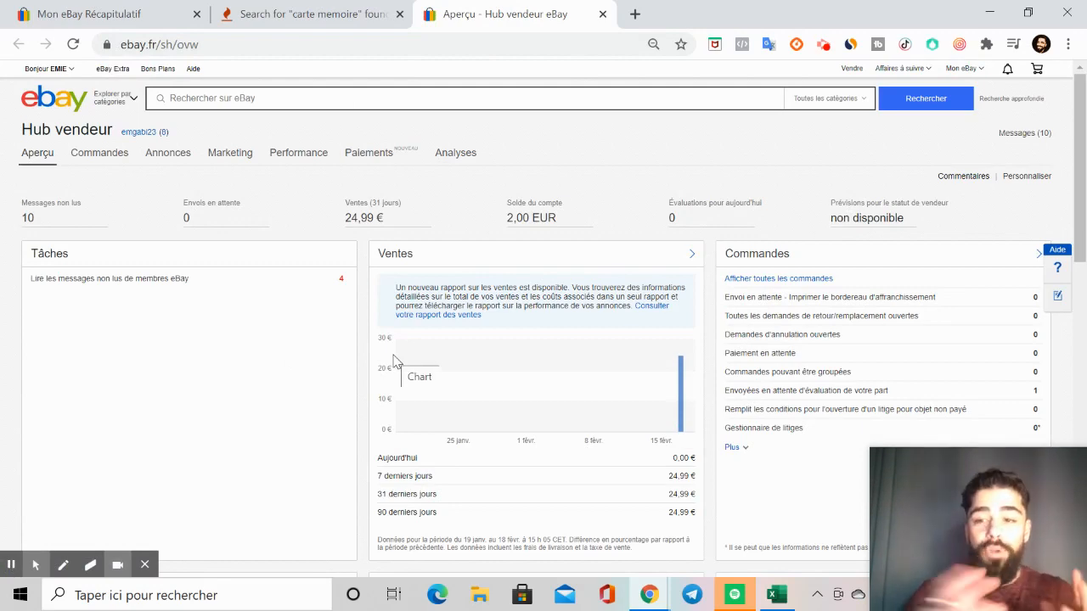
Step: Examine the Hub vendeur overview, from the sales and orders summaries down to the monthly selling limits
{"action": "scroll", "coordinate": [393, 361], "scroll_direction": "down", "scroll_amount": 10}
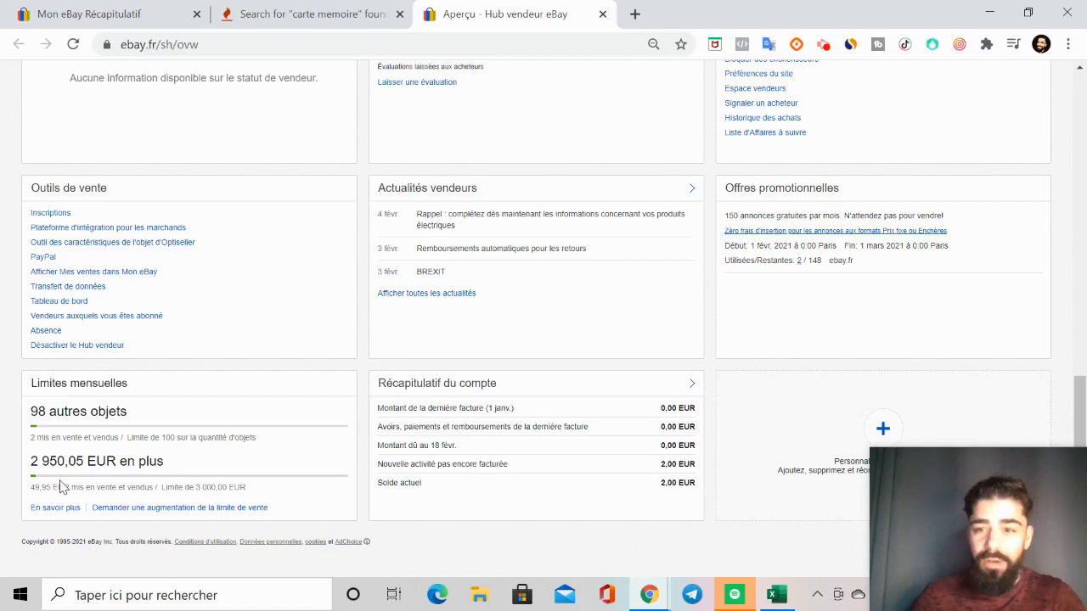
{"action": "scroll", "coordinate": [60, 485], "scroll_direction": "up", "scroll_amount": 5}
{"action": "scroll", "coordinate": [126, 436], "scroll_direction": "up", "scroll_amount": 3}
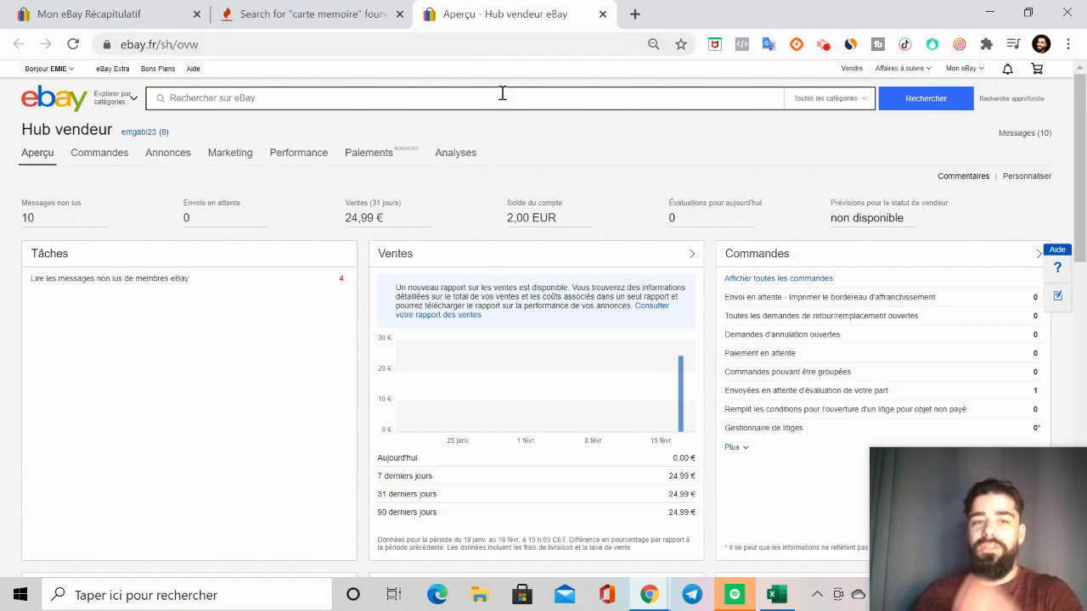
{"action": "scroll", "coordinate": [537, 113], "scroll_direction": "down", "scroll_amount": 2}
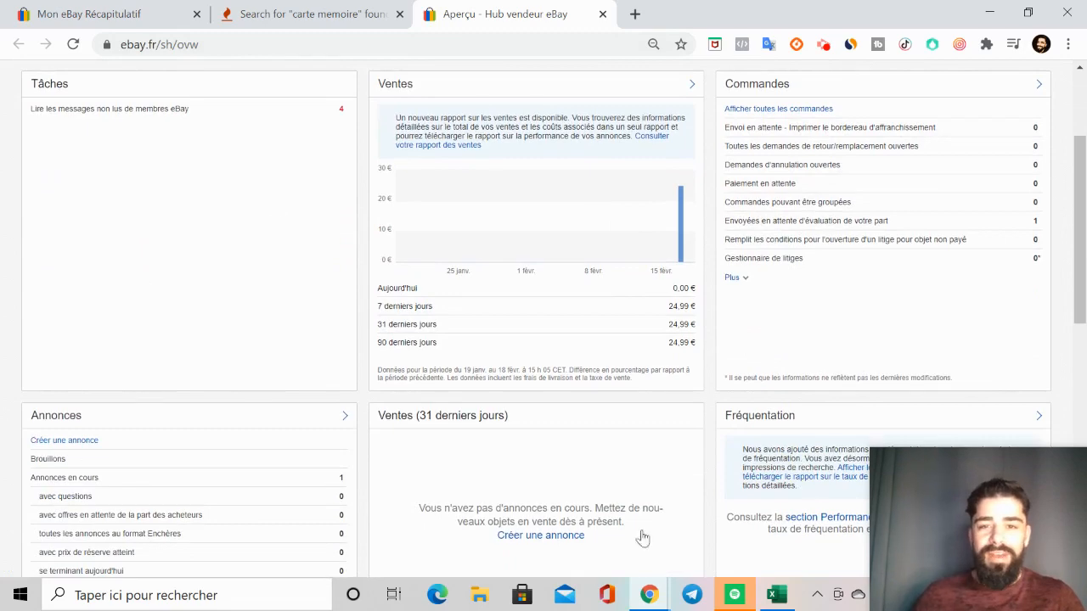
{"action": "scroll", "coordinate": [643, 538], "scroll_direction": "down", "scroll_amount": 6}
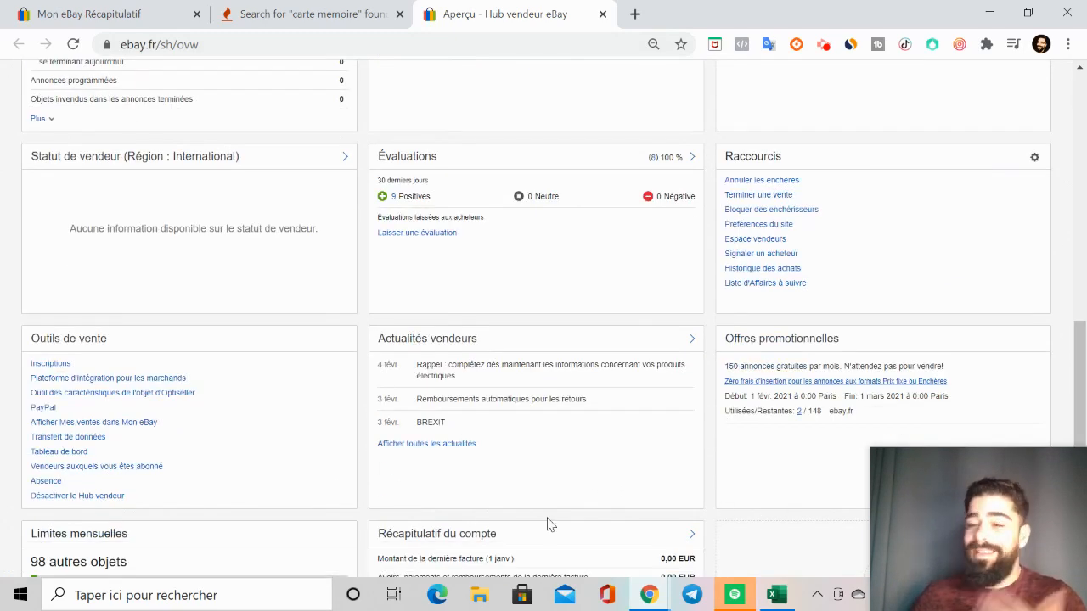
{"action": "scroll", "coordinate": [552, 492], "scroll_direction": "up", "scroll_amount": 4}
{"action": "scroll", "coordinate": [543, 489], "scroll_direction": "up", "scroll_amount": 4}
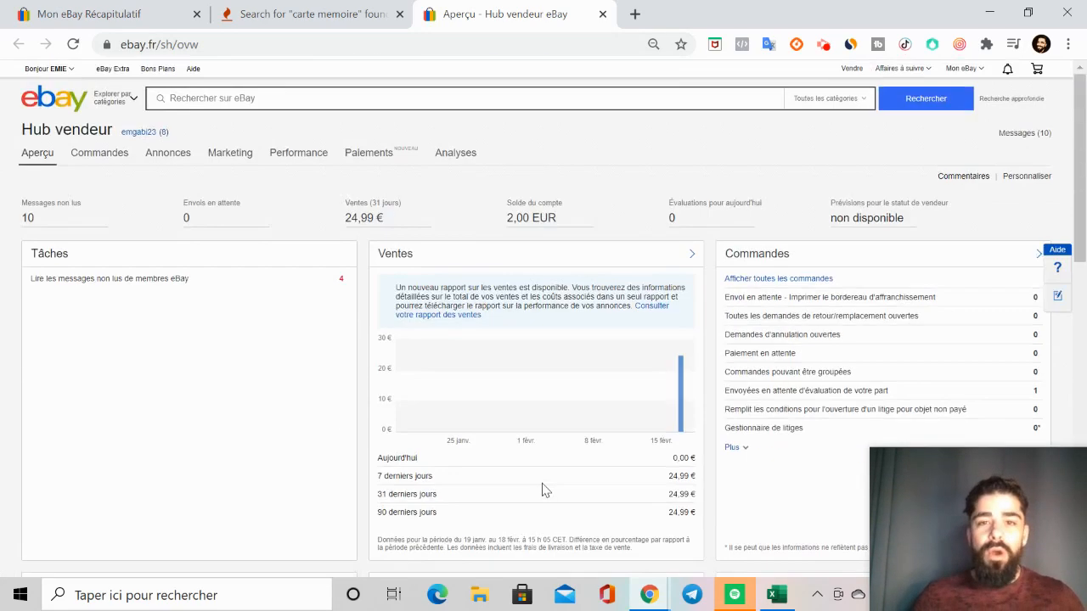
Step: Open the signed-in account's own public eBay profile page
{"action": "mouse_move", "coordinate": [57, 79]}
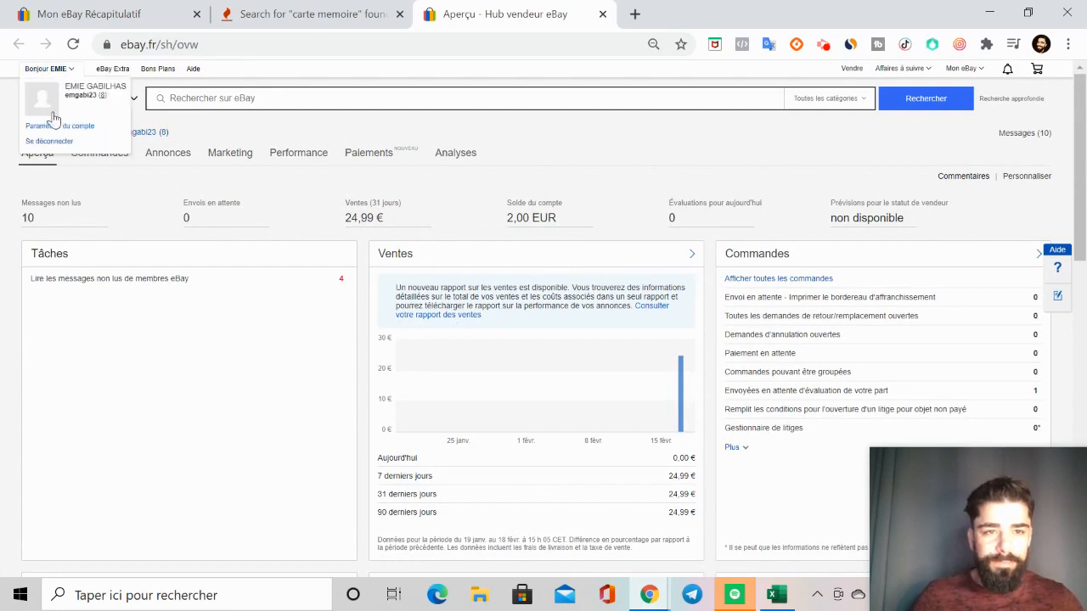
{"action": "left_click", "coordinate": [85, 98]}
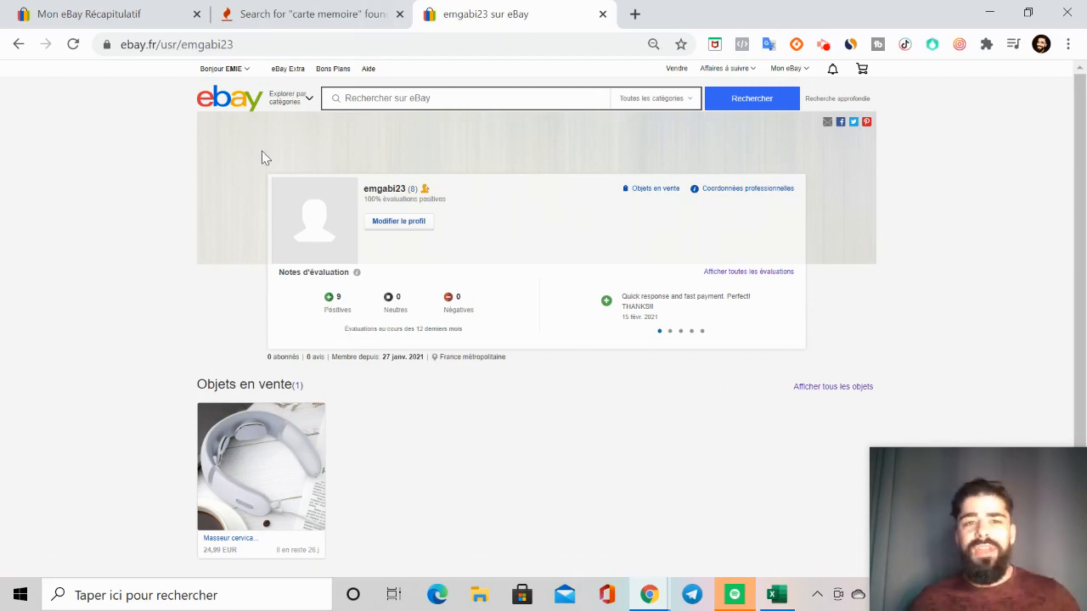
Step: Browse by category to Véhicules miniatures, narrow to the Camion vehicle type, and look over the listings
{"action": "left_click", "coordinate": [288, 106]}
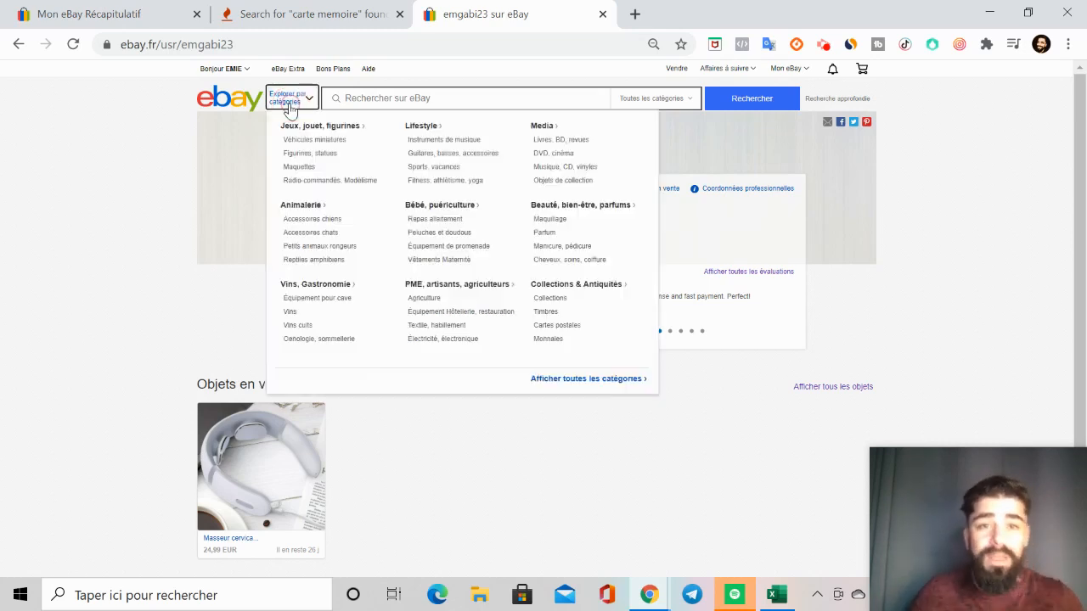
{"action": "left_click", "coordinate": [314, 141]}
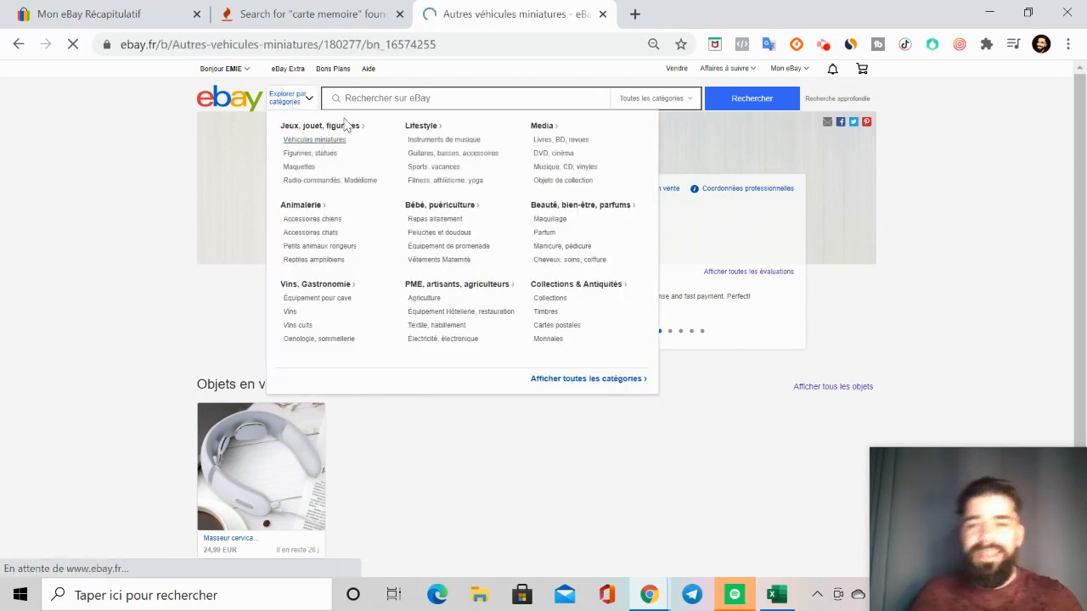
{"action": "left_click", "coordinate": [488, 371]}
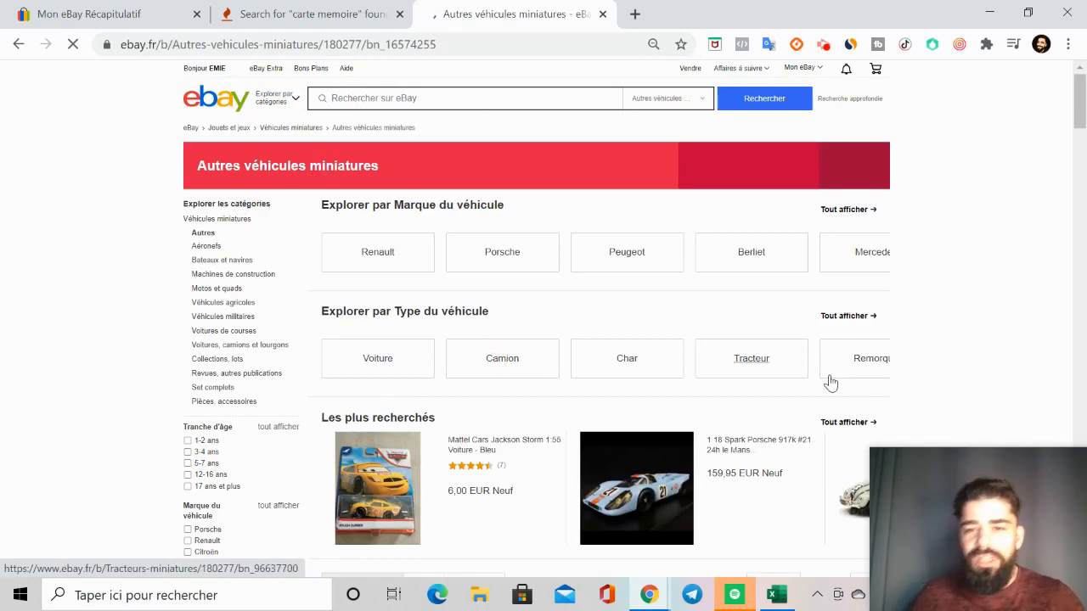
{"action": "scroll", "coordinate": [721, 492], "scroll_direction": "down", "scroll_amount": 1}
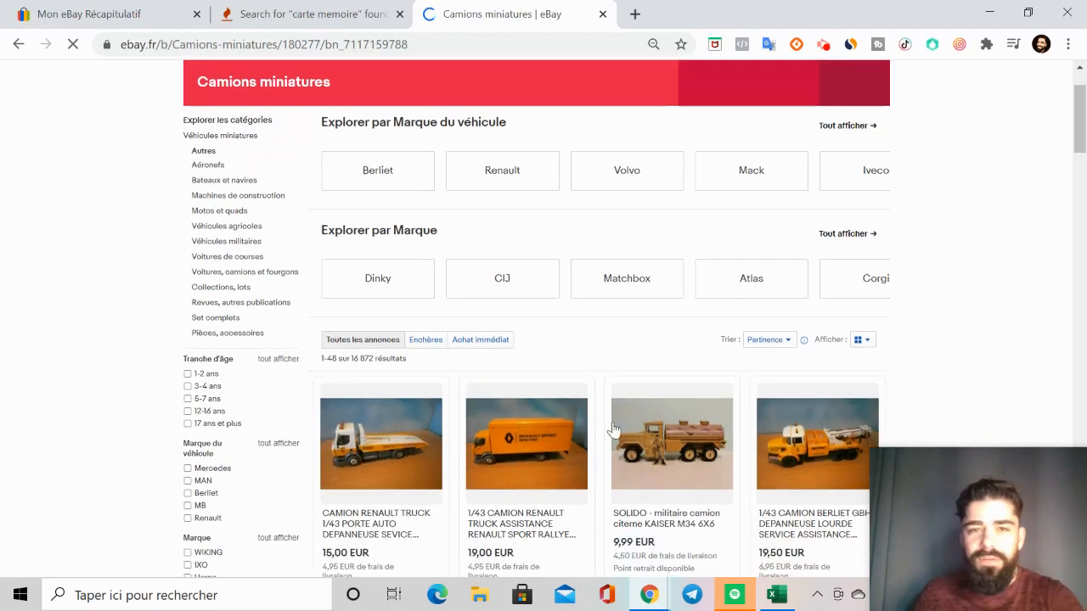
{"action": "scroll", "coordinate": [233, 126], "scroll_direction": "up", "scroll_amount": 1}
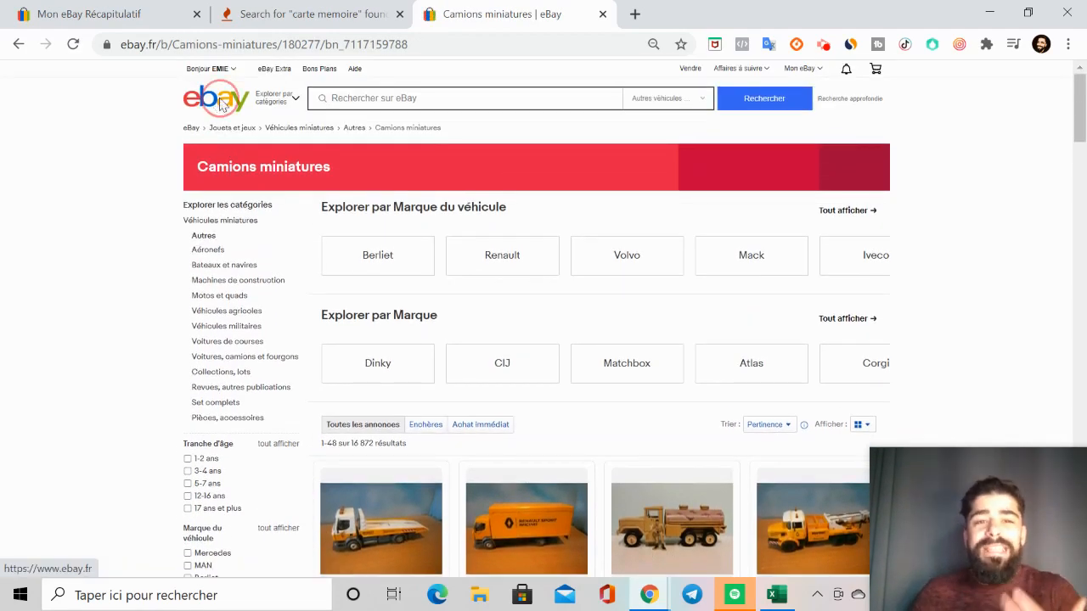
Step: Return to the eBay home page and open the recently viewed LEMOOC 8ml gel nail polish listing
{"action": "left_click", "coordinate": [219, 102]}
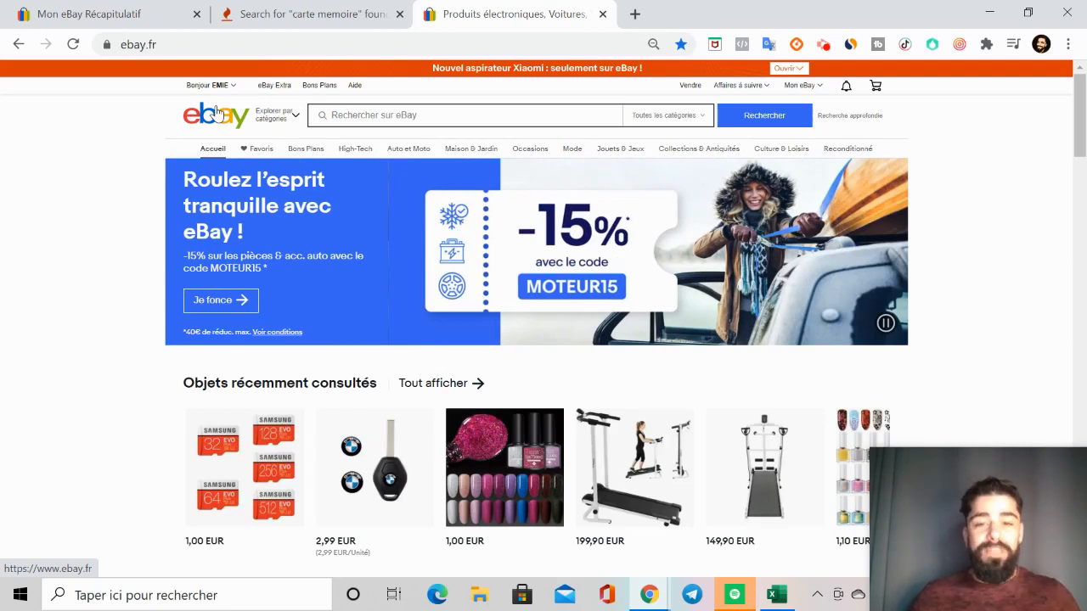
{"action": "scroll", "coordinate": [243, 213], "scroll_direction": "down", "scroll_amount": 3}
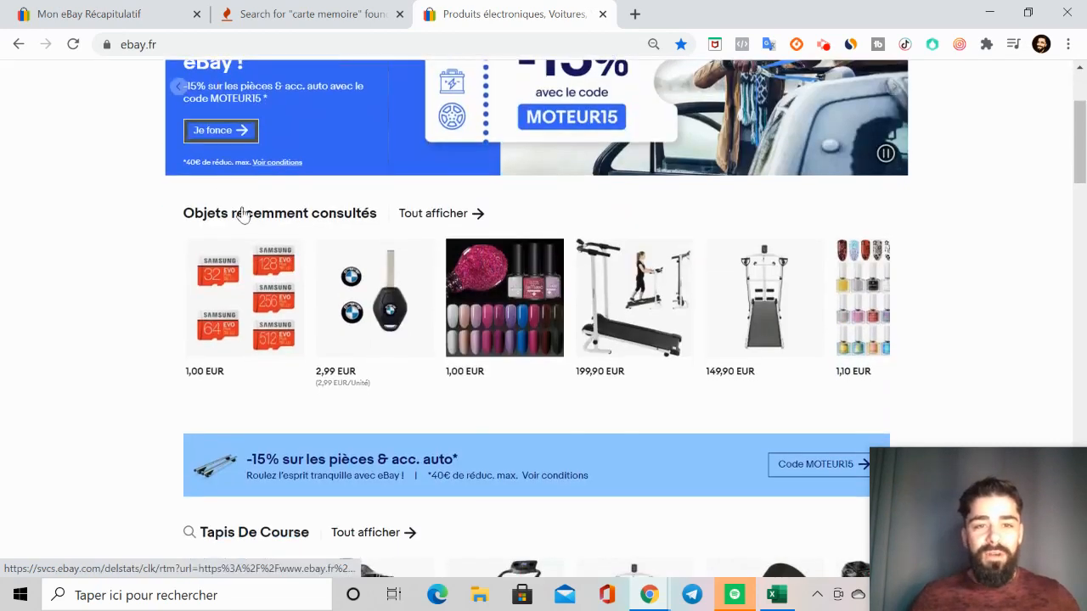
{"action": "left_click", "coordinate": [499, 336]}
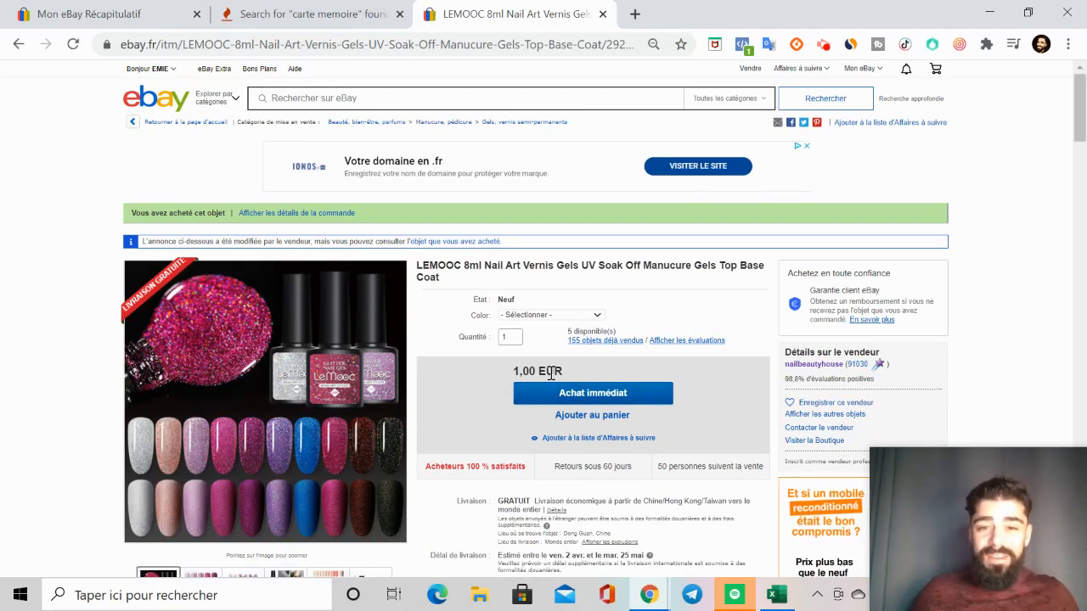
Step: Select the Matte Coat colour variation on the nail polish listing
{"action": "left_click", "coordinate": [599, 319]}
{"action": "scroll", "coordinate": [545, 131], "scroll_direction": "down", "scroll_amount": 1}
{"action": "left_click", "coordinate": [552, 85]}
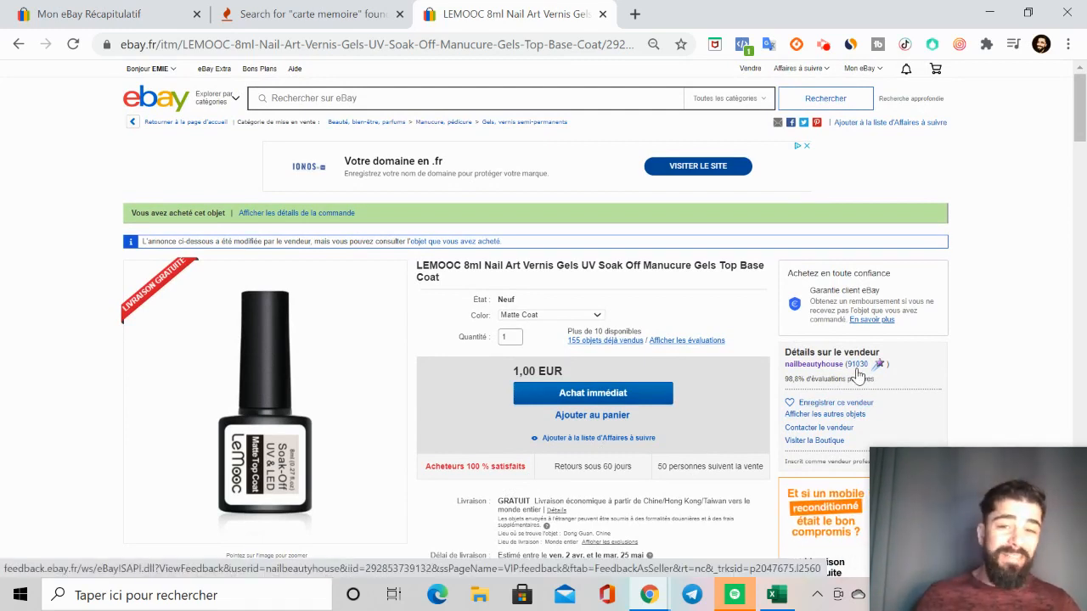
Step: View the nail polish seller's feedback profile and public profile page, and return to the listing
{"action": "left_click", "coordinate": [856, 371]}
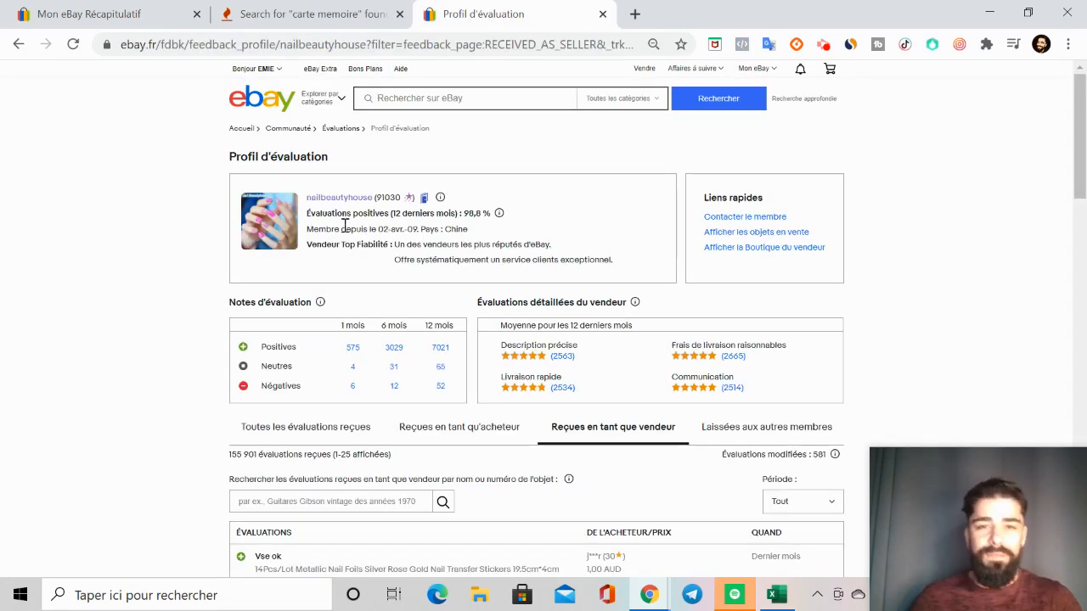
{"action": "left_click", "coordinate": [339, 198]}
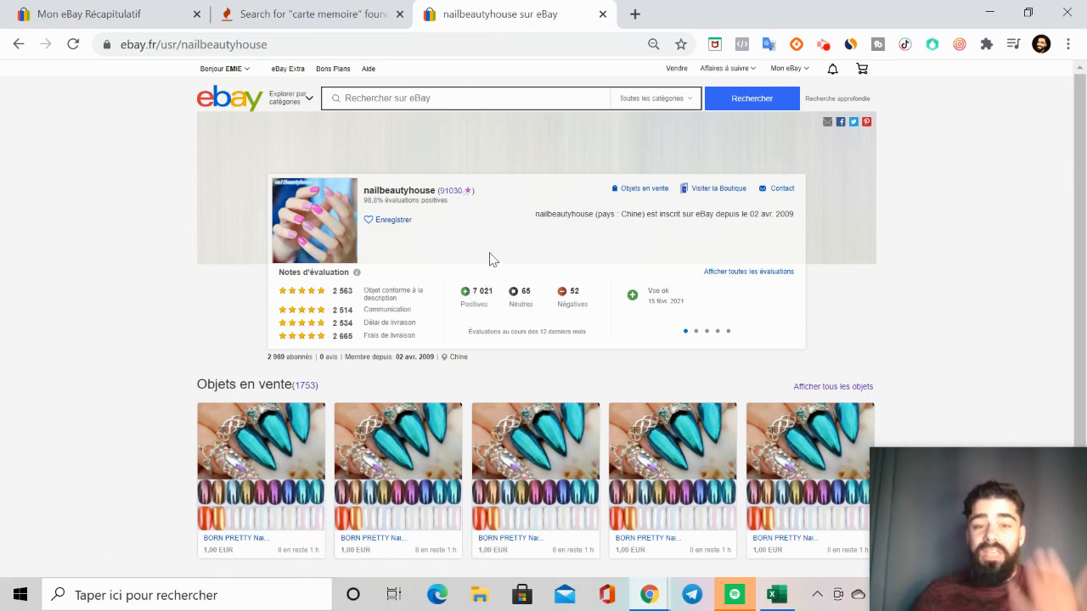
{"action": "left_click", "coordinate": [18, 44]}
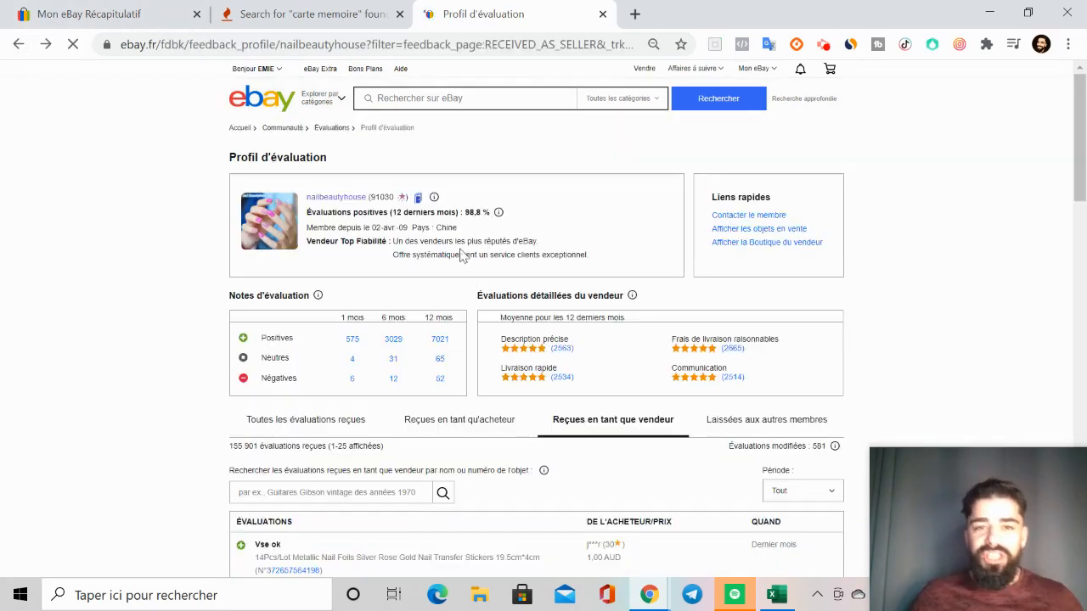
{"action": "left_click", "coordinate": [18, 44]}
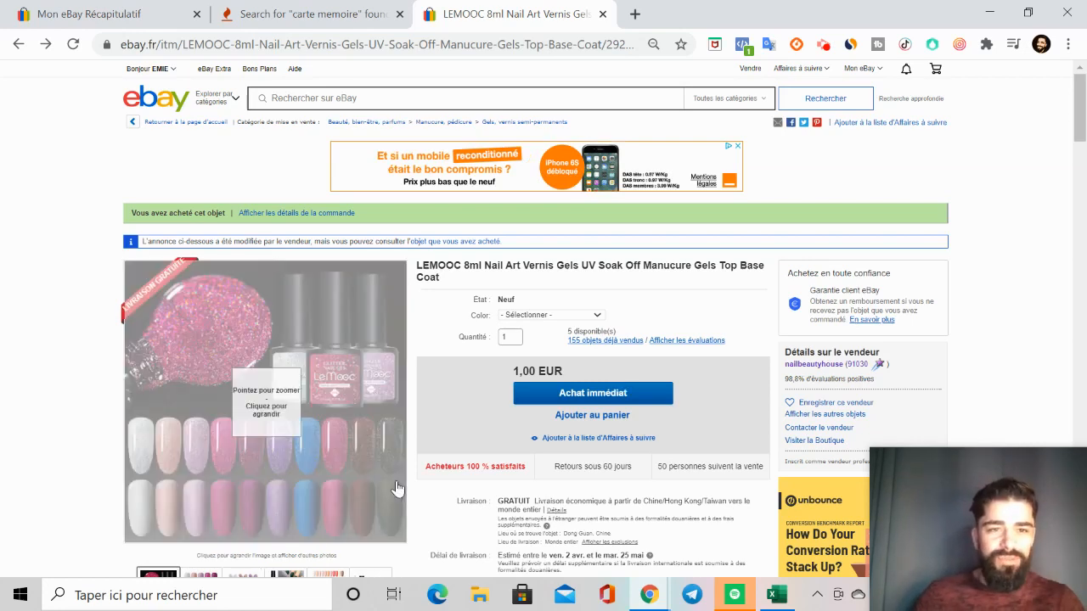
Step: Open the Bons Plans page from the eBay home page and browse several offers in the Bons Plans Tendance carousel
{"action": "left_click", "coordinate": [168, 119]}
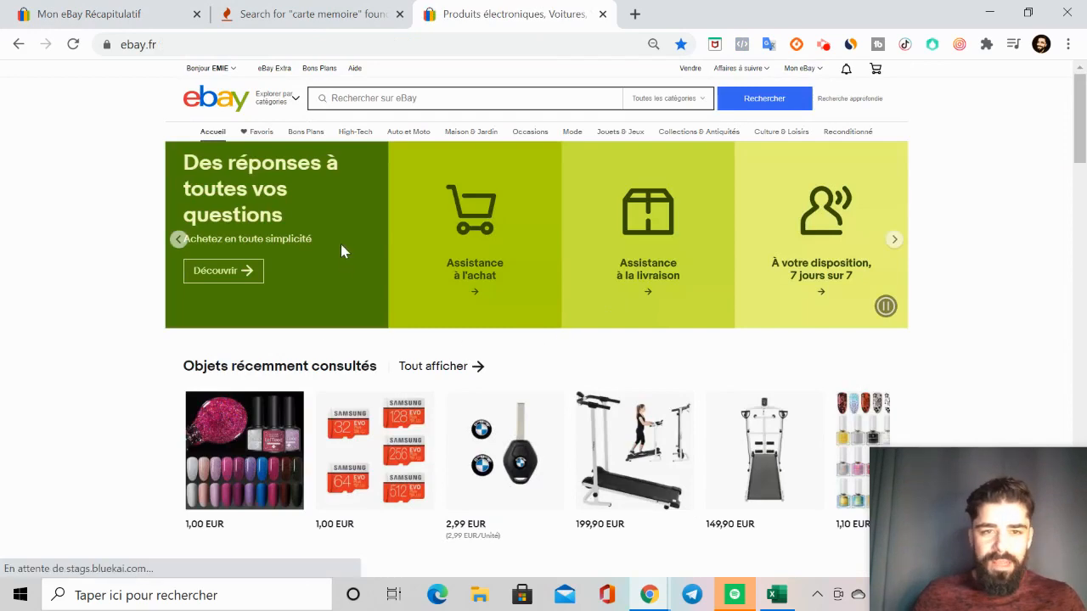
{"action": "left_click", "coordinate": [297, 151]}
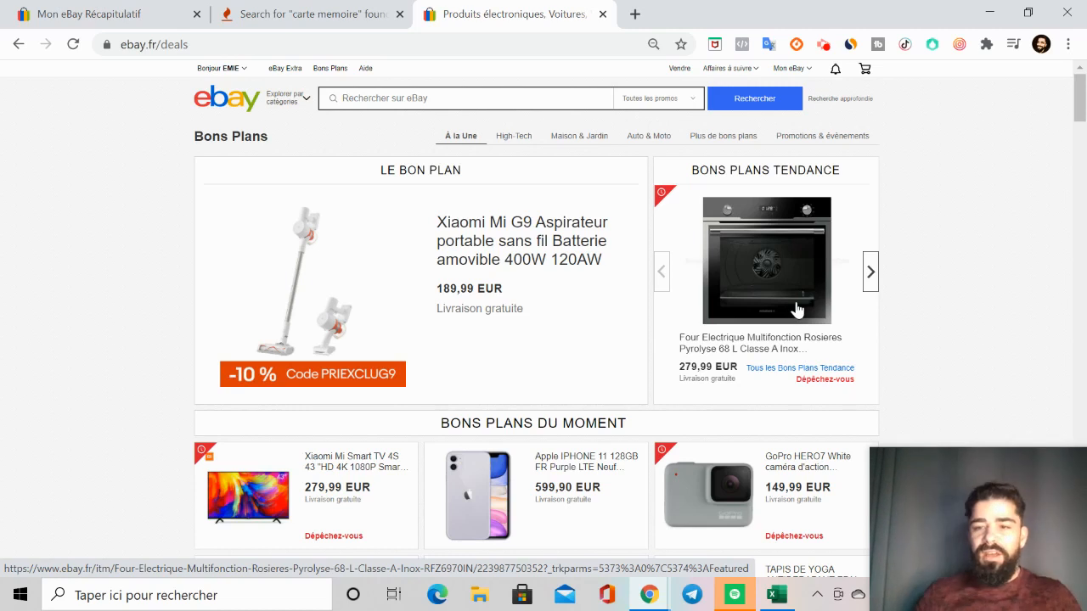
{"action": "left_click", "coordinate": [870, 272]}
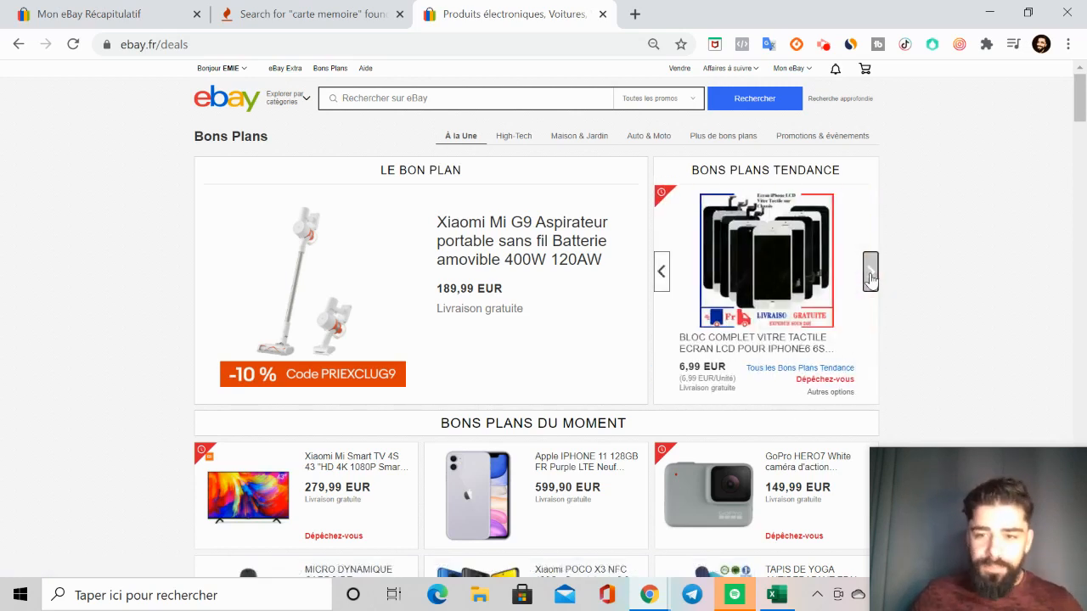
{"action": "left_click", "coordinate": [870, 272]}
{"action": "left_click", "coordinate": [871, 272]}
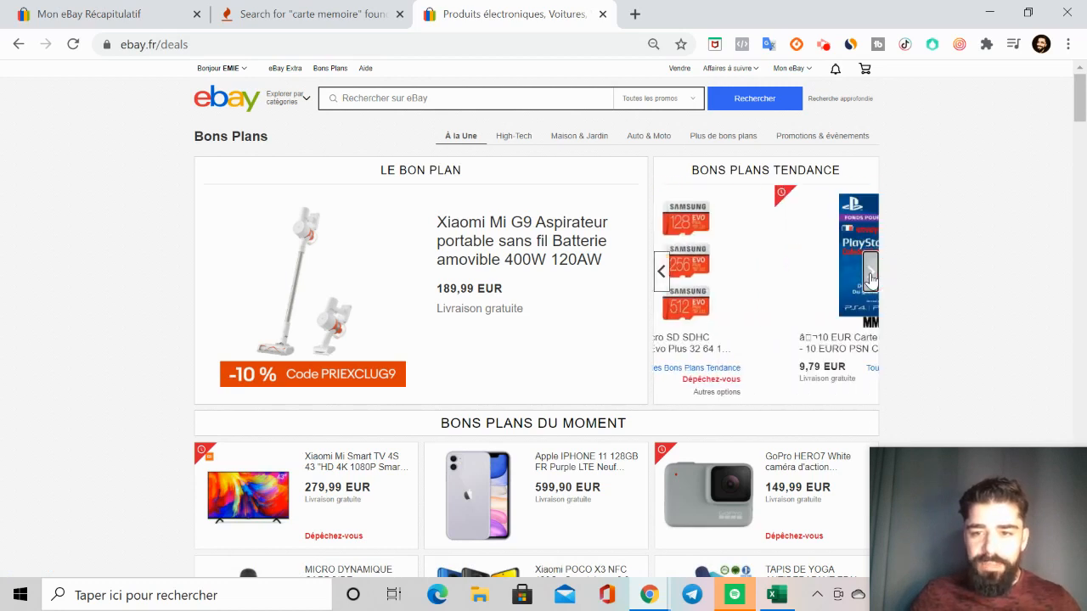
Step: Browse the remaining Bons Plans Tendance offers and open the X96 MINI Android 9.0 TV BOX listing
{"action": "left_click", "coordinate": [870, 272]}
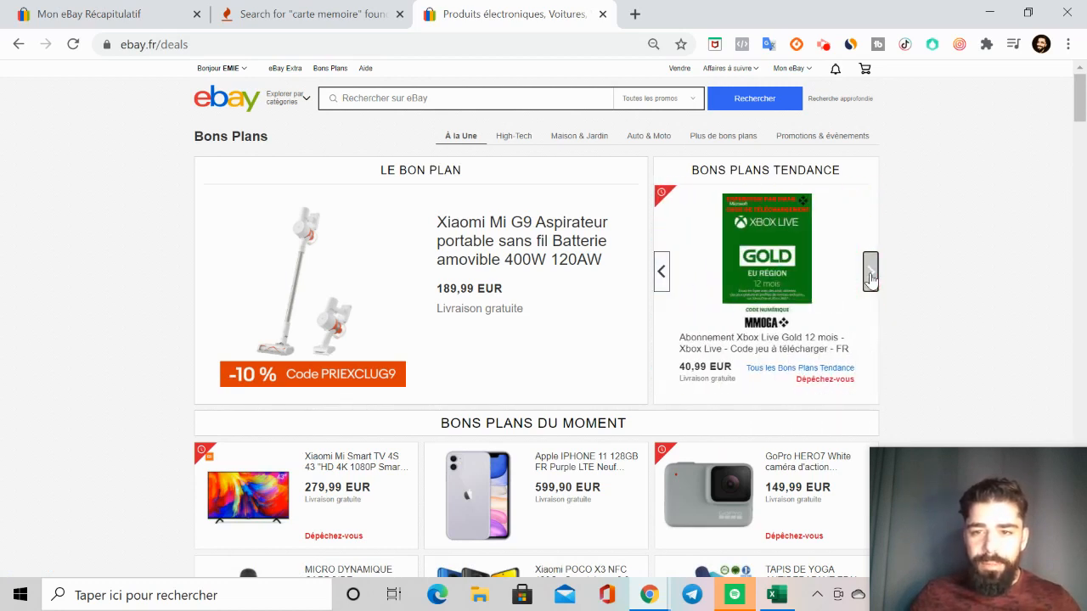
{"action": "left_click", "coordinate": [870, 271]}
{"action": "left_click", "coordinate": [871, 272]}
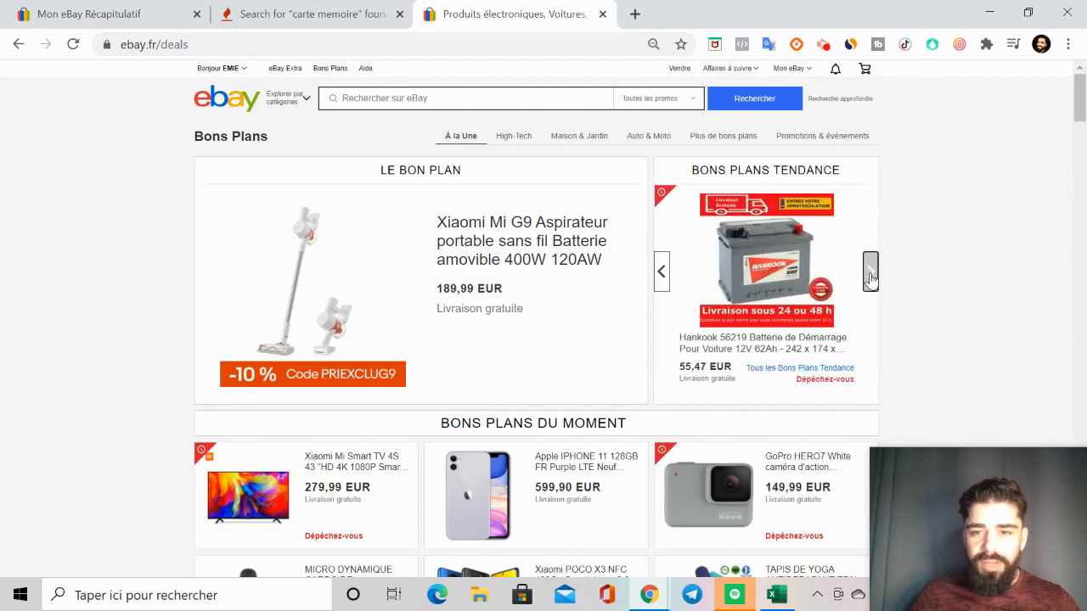
{"action": "left_click", "coordinate": [870, 274]}
{"action": "left_click", "coordinate": [870, 277]}
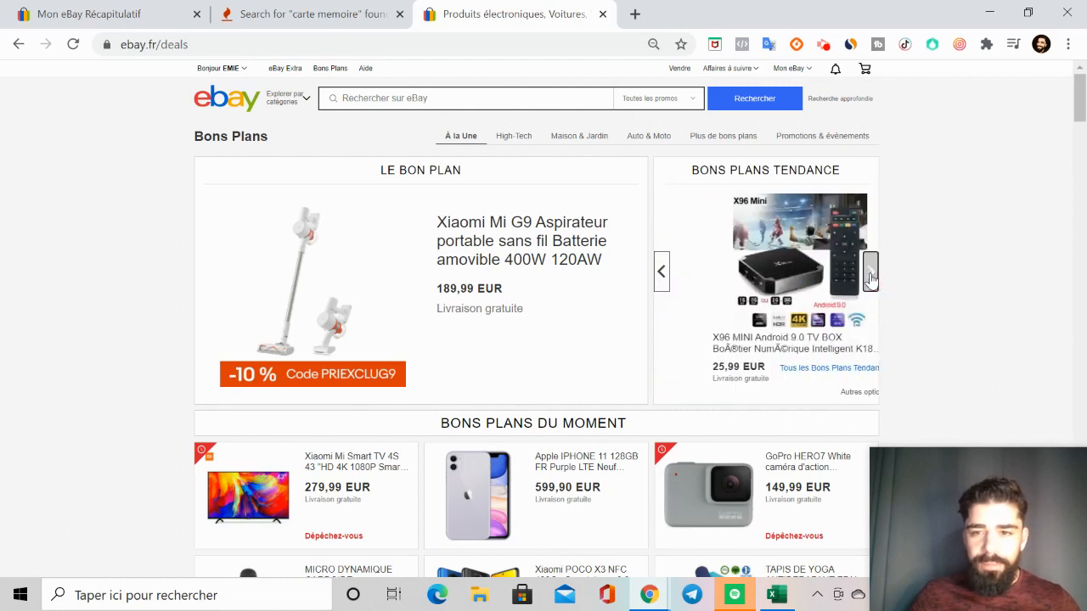
{"action": "left_click", "coordinate": [871, 276]}
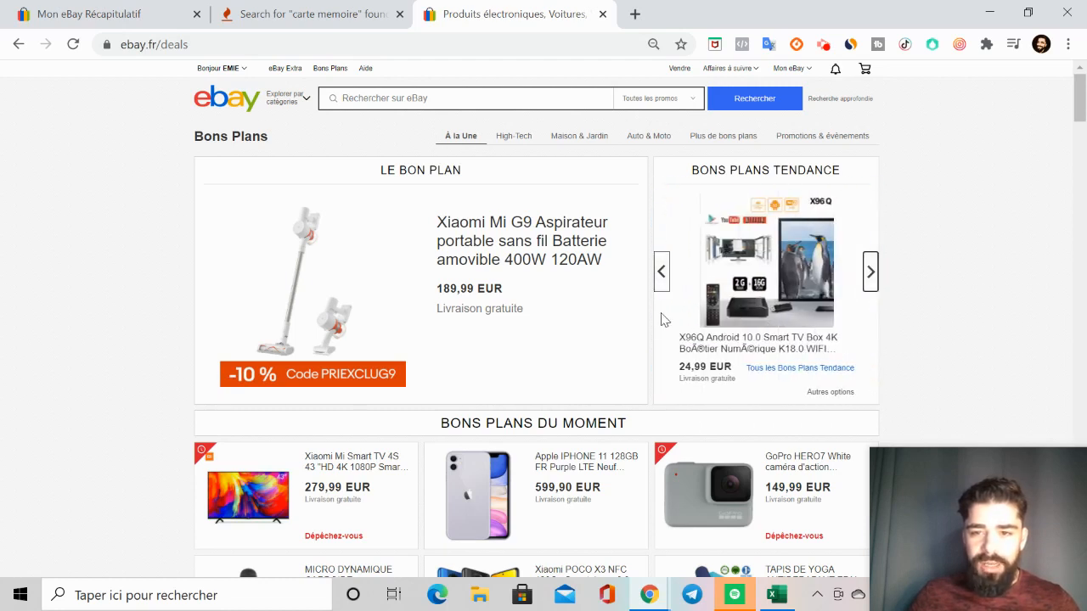
{"action": "left_click", "coordinate": [661, 273]}
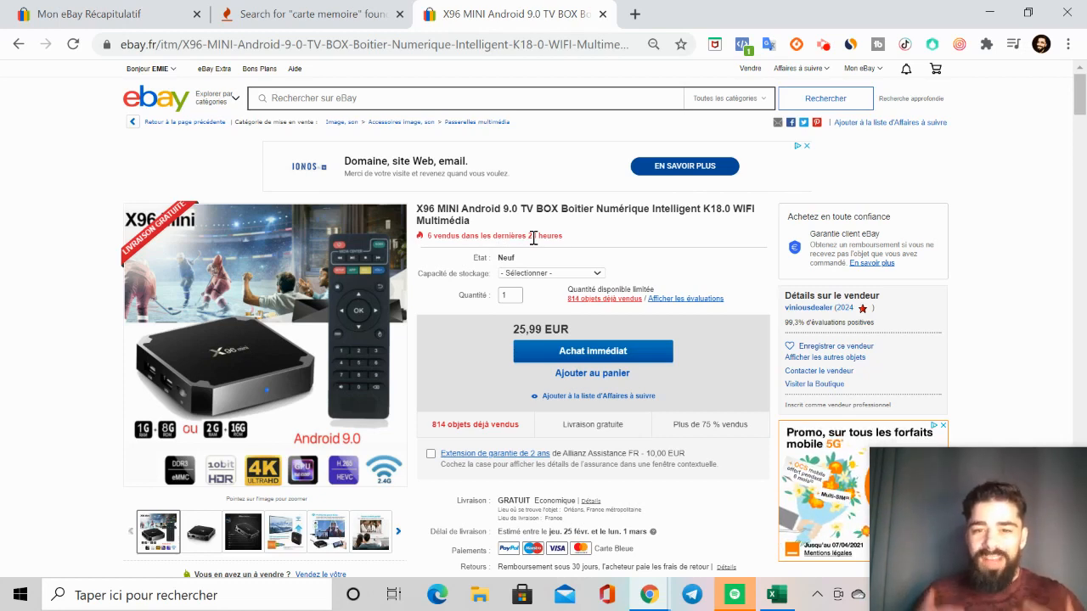
Step: View the X96 MINI TV box's purchase history, check the versions, prices and purchase dates, and return to the listing
{"action": "left_click", "coordinate": [589, 301]}
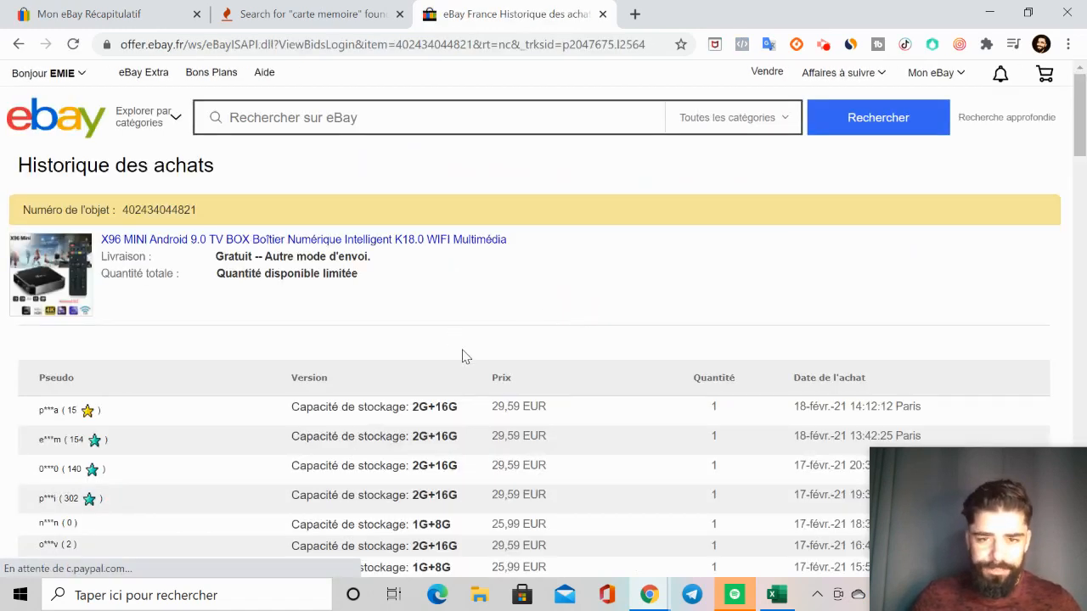
{"action": "scroll", "coordinate": [812, 344], "scroll_direction": "down", "scroll_amount": 1}
{"action": "scroll", "coordinate": [812, 351], "scroll_direction": "down", "scroll_amount": 1}
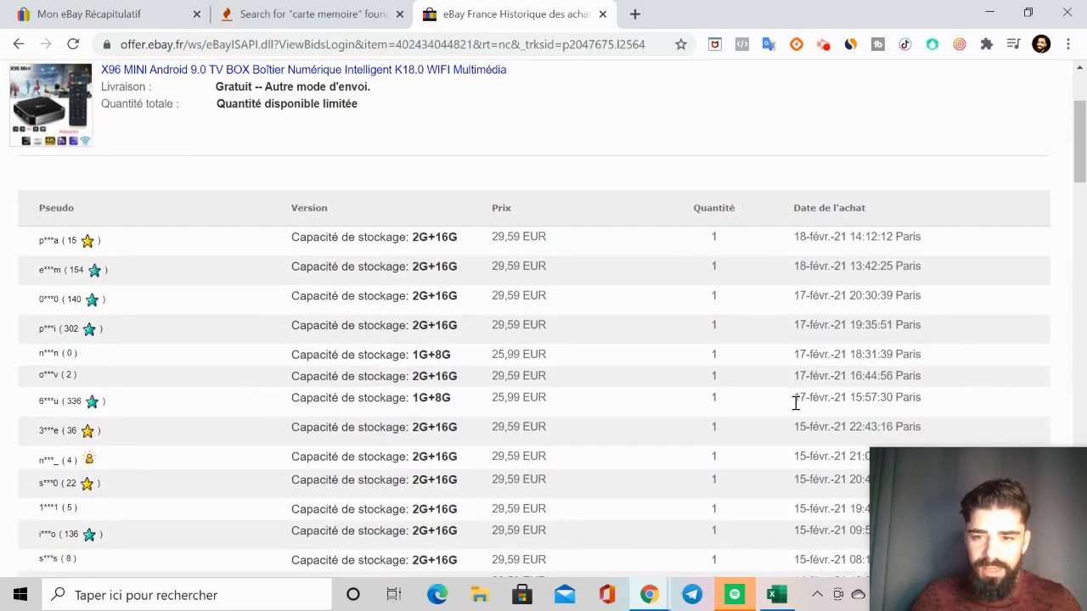
{"action": "scroll", "coordinate": [795, 402], "scroll_direction": "down", "scroll_amount": 1}
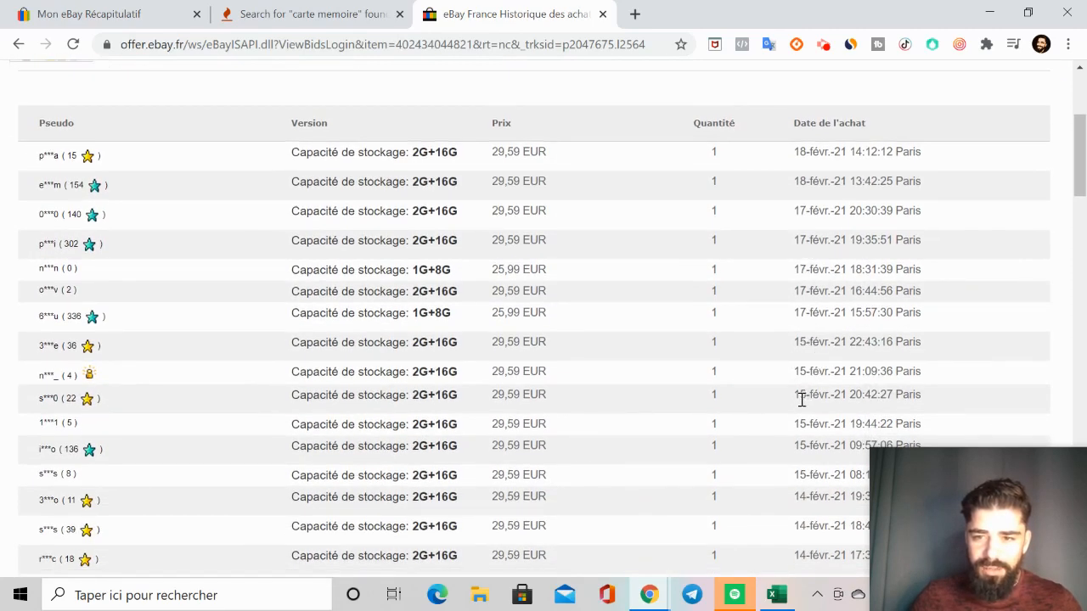
{"action": "scroll", "coordinate": [801, 400], "scroll_direction": "down", "scroll_amount": 1}
{"action": "scroll", "coordinate": [808, 413], "scroll_direction": "down", "scroll_amount": 1}
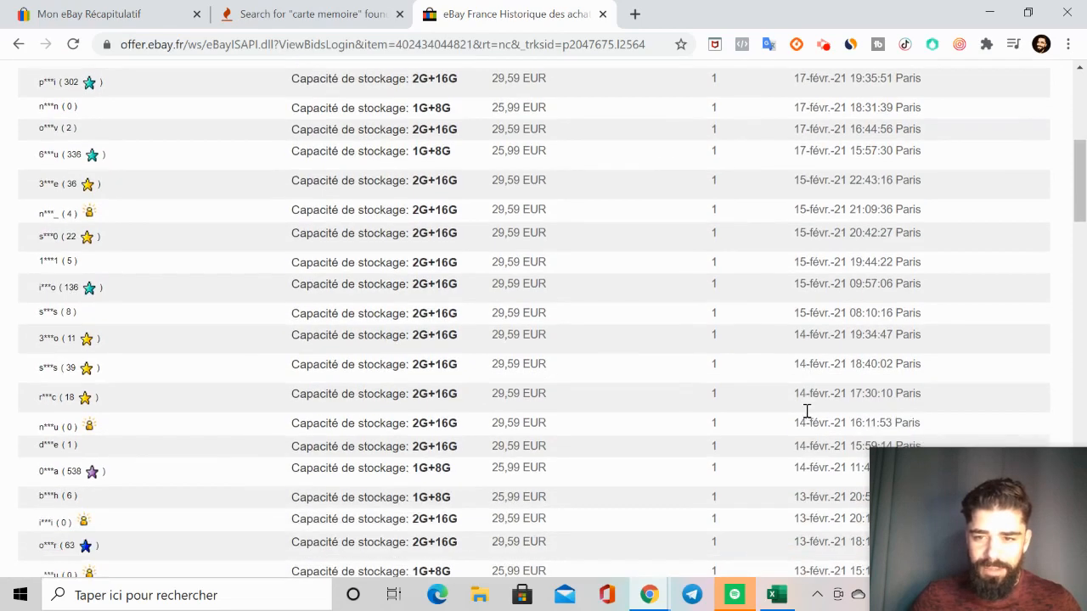
{"action": "scroll", "coordinate": [807, 412], "scroll_direction": "up", "scroll_amount": 1}
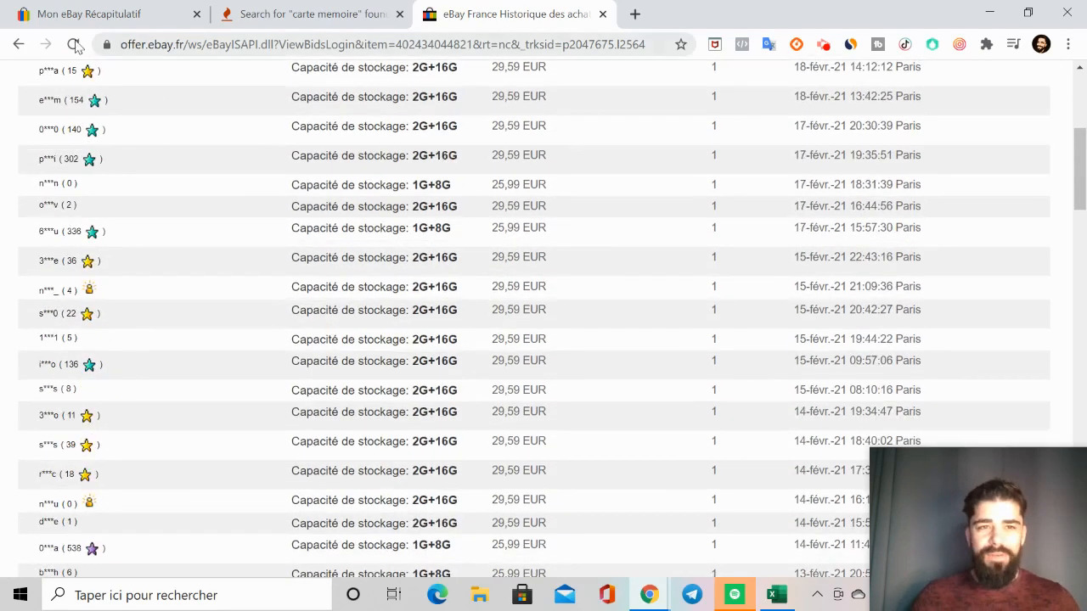
{"action": "left_click", "coordinate": [19, 44]}
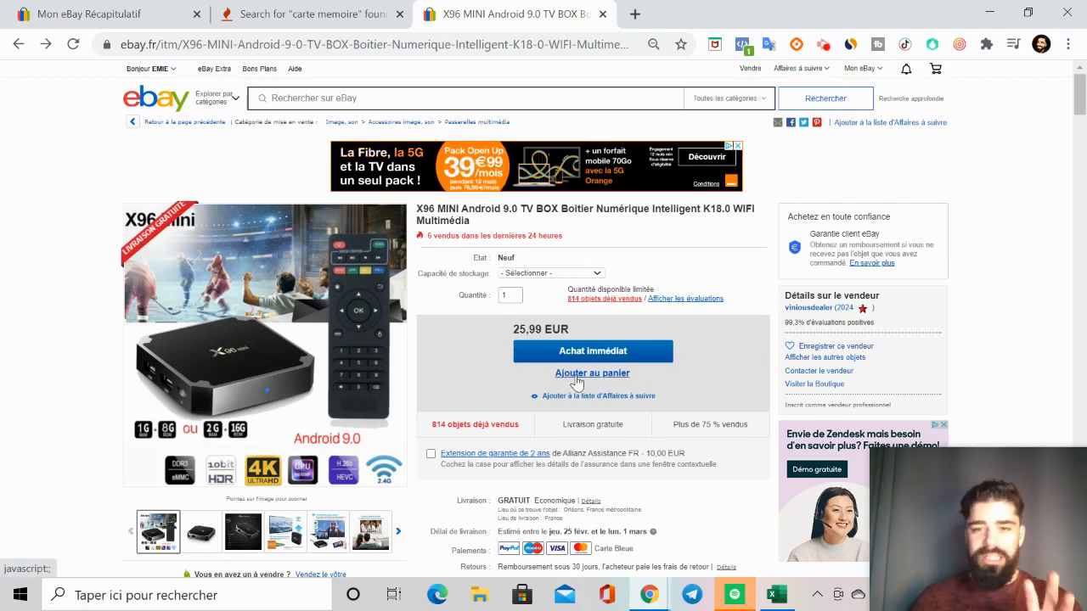
Step: Examine the TV box listing's title, price, recent sales, delivery, payment and return details
{"action": "scroll", "coordinate": [576, 380], "scroll_direction": "down", "scroll_amount": 1}
{"action": "scroll", "coordinate": [574, 382], "scroll_direction": "up", "scroll_amount": 1}
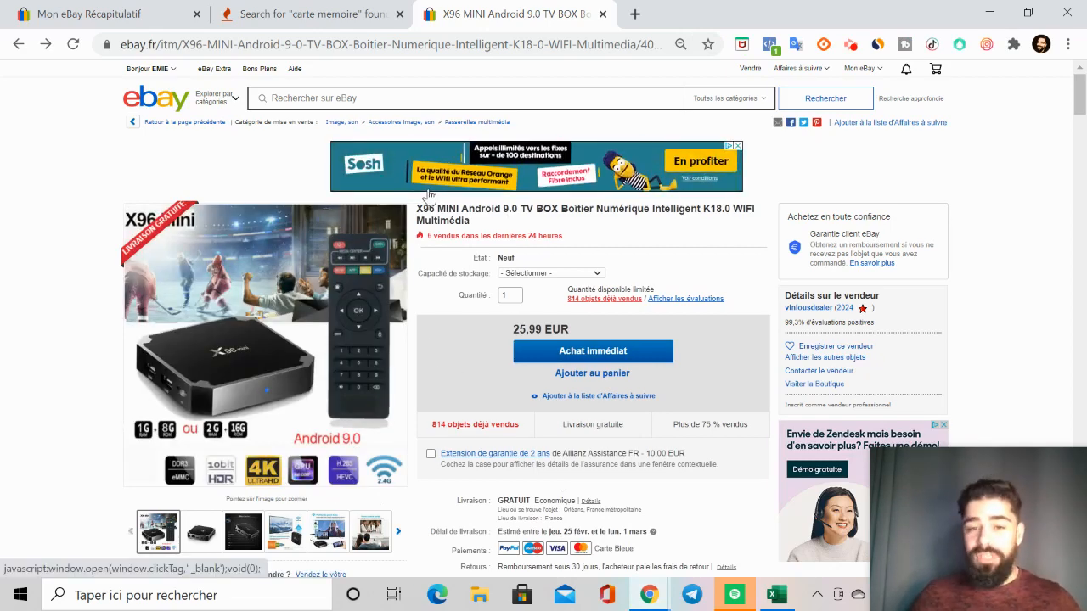
{"action": "scroll", "coordinate": [329, 390], "scroll_direction": "down", "scroll_amount": 2}
{"action": "scroll", "coordinate": [400, 243], "scroll_direction": "up", "scroll_amount": 2}
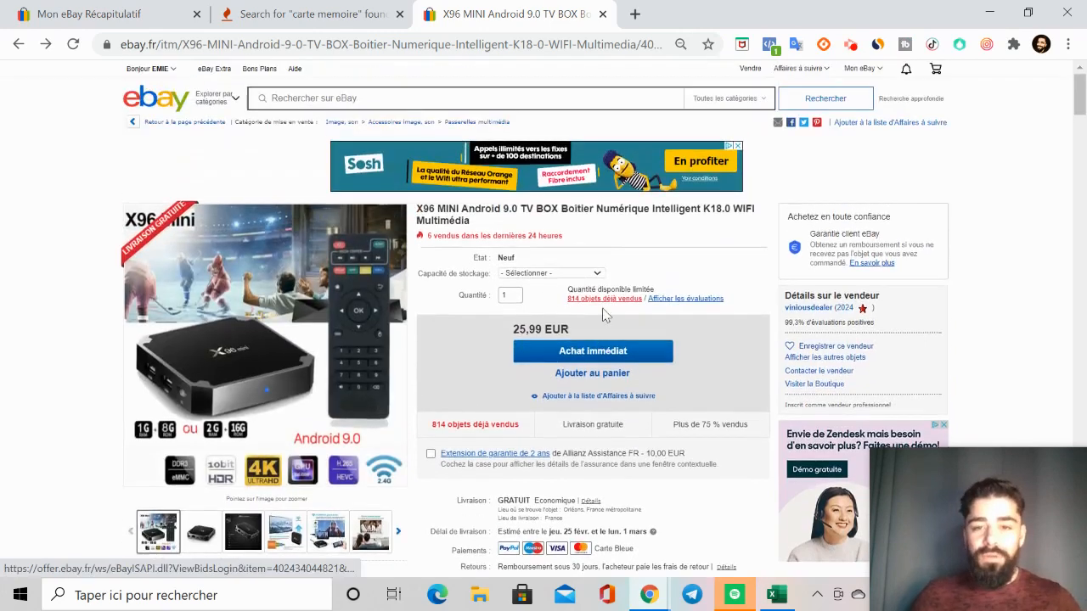
{"action": "scroll", "coordinate": [619, 482], "scroll_direction": "down", "scroll_amount": 1}
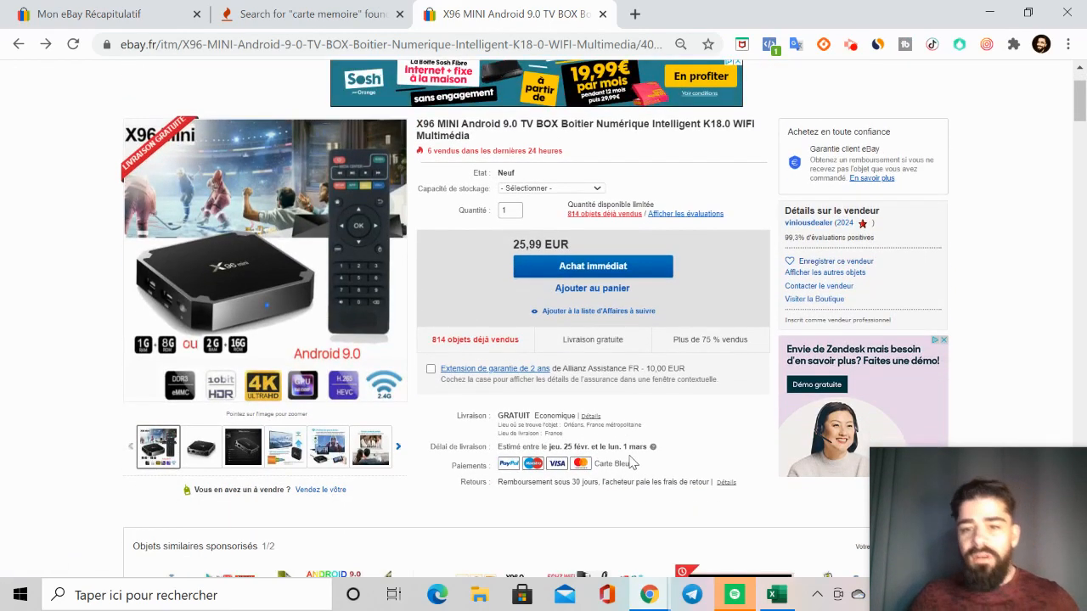
{"action": "scroll", "coordinate": [631, 462], "scroll_direction": "up", "scroll_amount": 1}
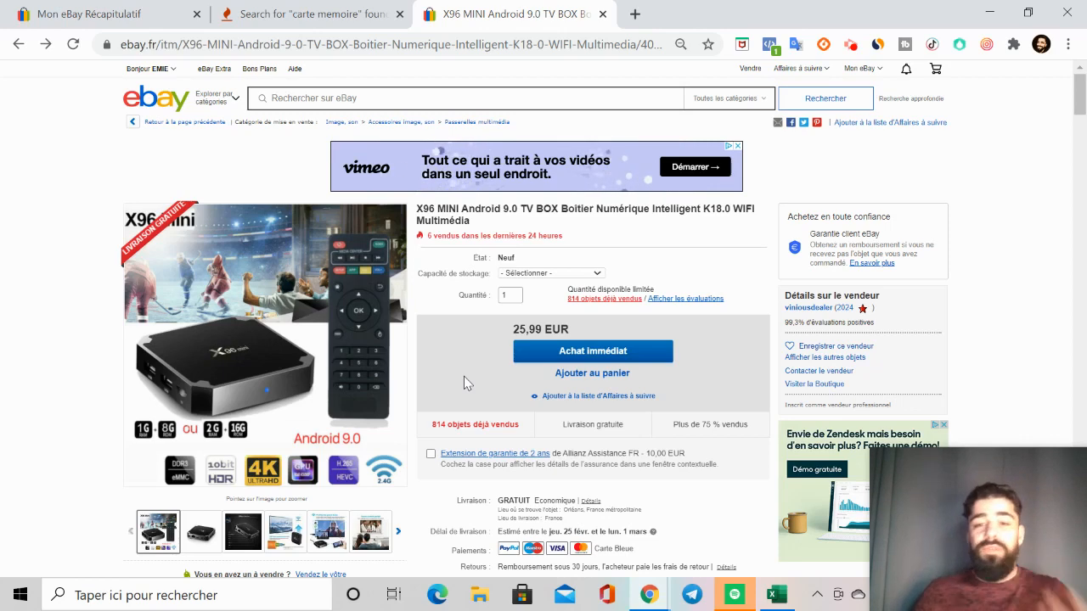
{"action": "mouse_move", "coordinate": [284, 364]}
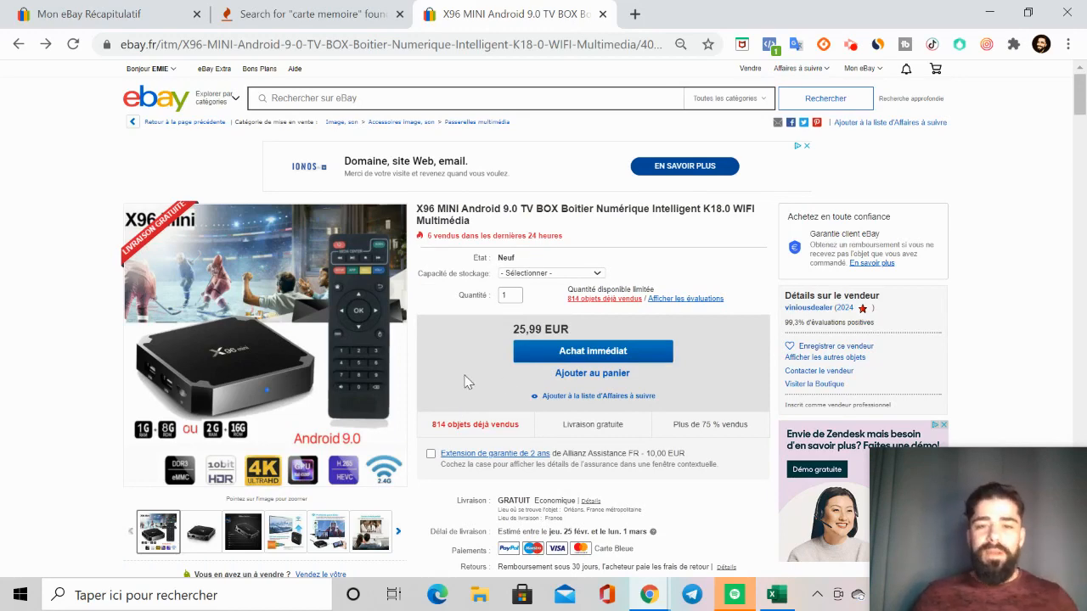
{"action": "scroll", "coordinate": [465, 382], "scroll_direction": "down", "scroll_amount": 2}
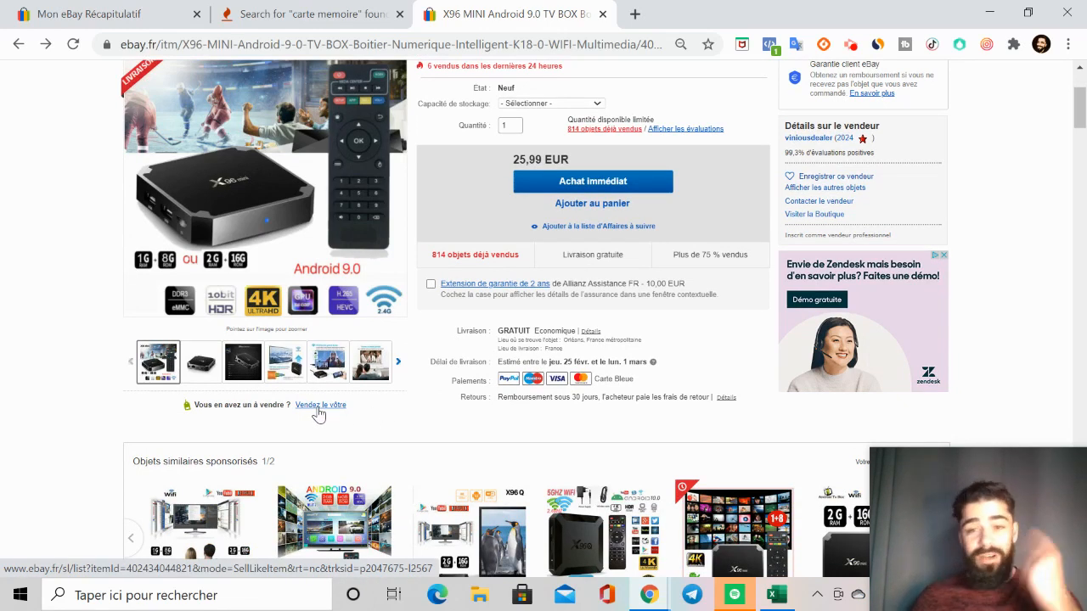
{"action": "scroll", "coordinate": [318, 414], "scroll_direction": "up", "scroll_amount": 3}
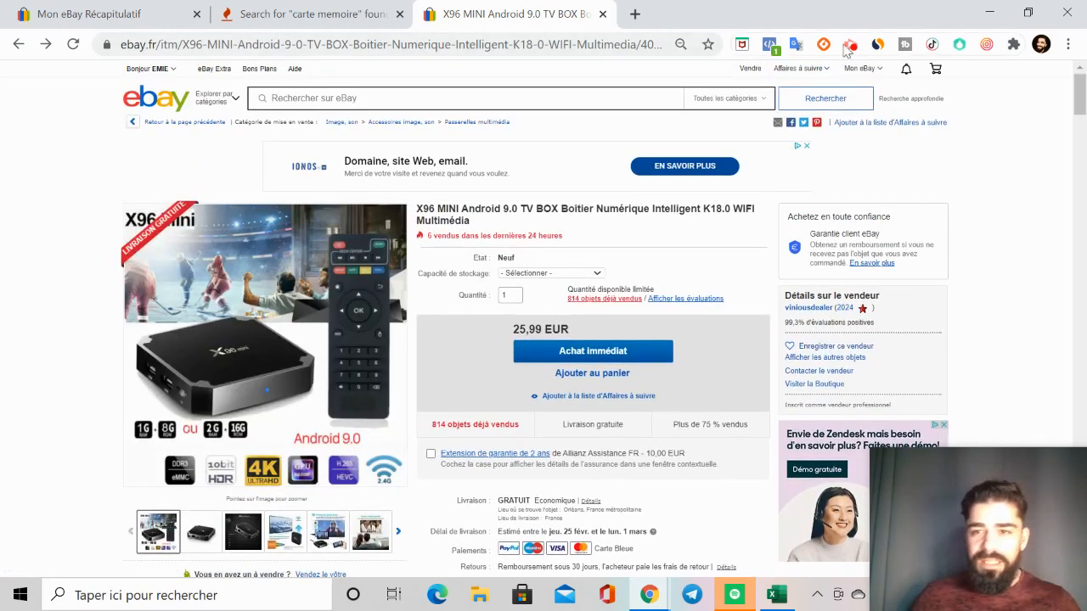
Step: Start a sell-similar listing from the X96 MINI TV box in a new browser tab, and dismiss the screen recorder's controls
{"action": "scroll", "coordinate": [543, 170], "scroll_direction": "down", "scroll_amount": 4}
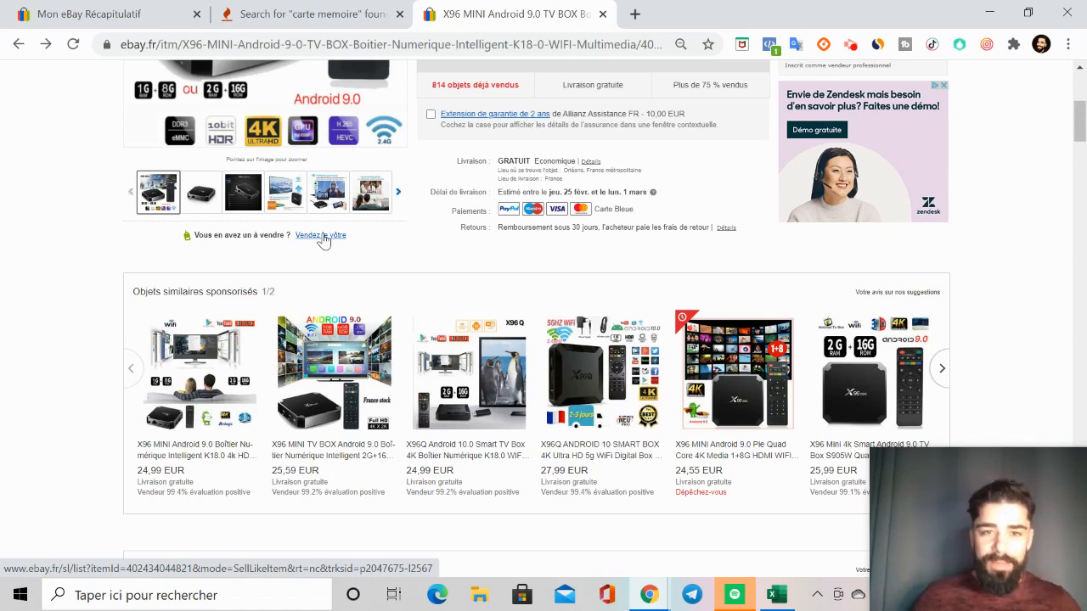
{"action": "middle_click", "coordinate": [323, 241]}
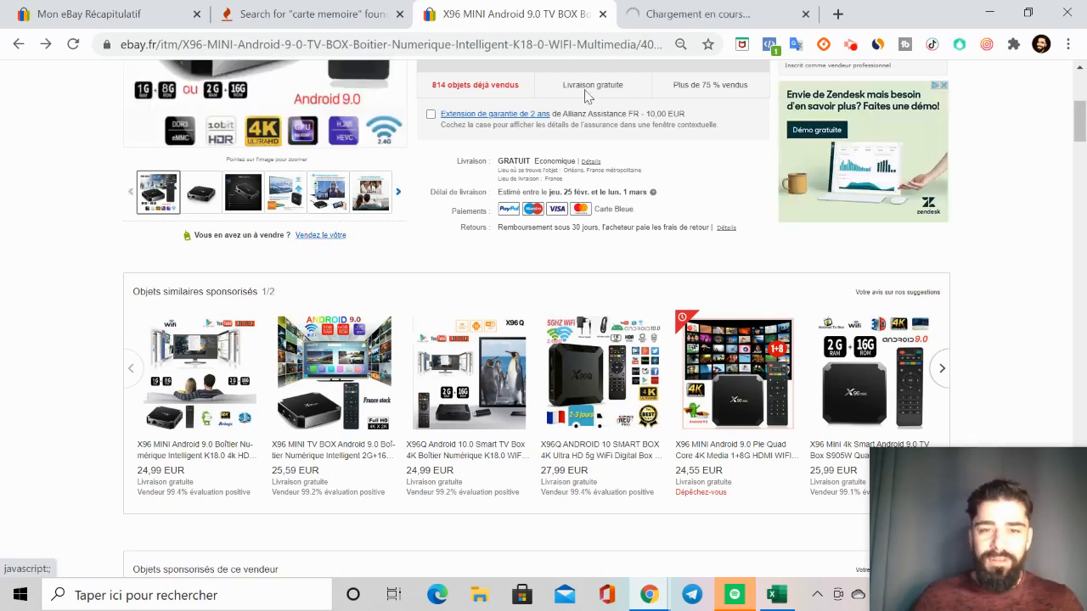
{"action": "left_click", "coordinate": [718, 18]}
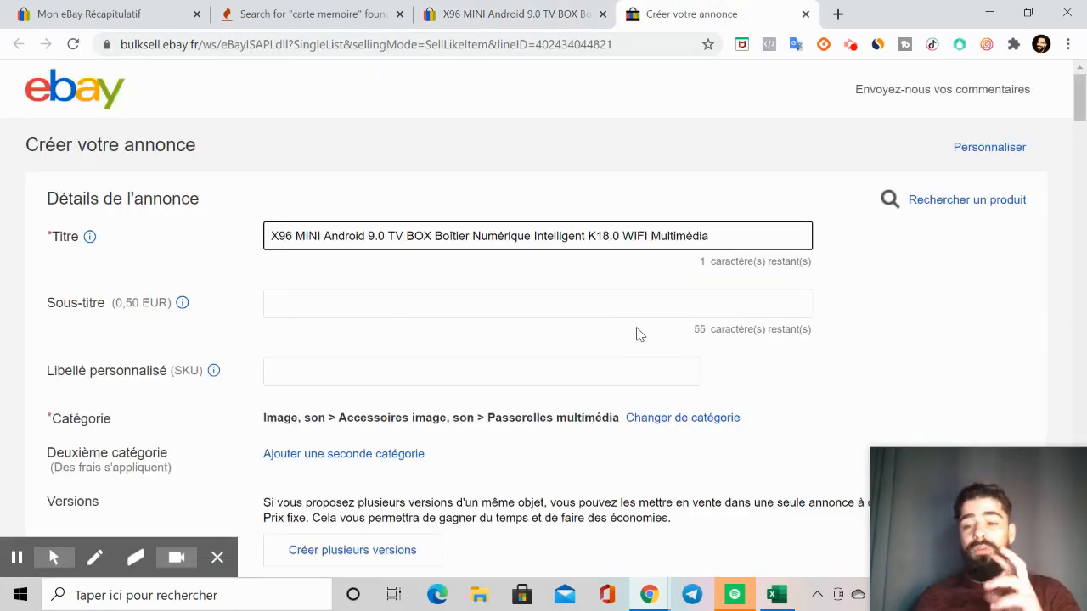
{"action": "left_click", "coordinate": [225, 567]}
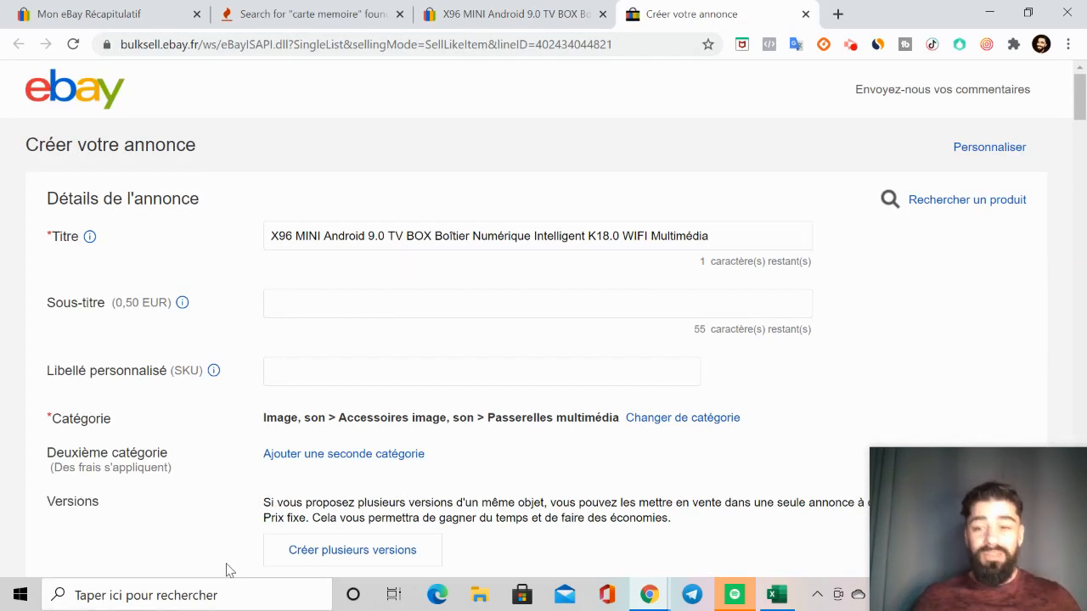
Step: Review the Keyword Tool suggestions for "carte memoire" and the original TV box listing, and return to the new listing form
{"action": "left_click", "coordinate": [312, 15]}
{"action": "scroll", "coordinate": [340, 347], "scroll_direction": "up", "scroll_amount": 3}
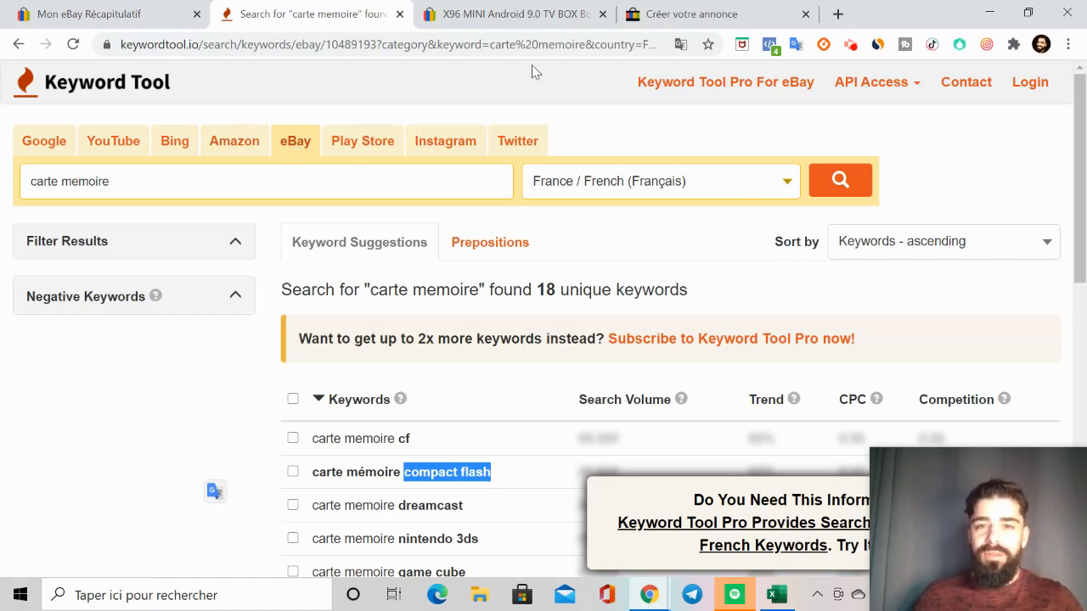
{"action": "left_click", "coordinate": [526, 15]}
{"action": "scroll", "coordinate": [272, 340], "scroll_direction": "up", "scroll_amount": 4}
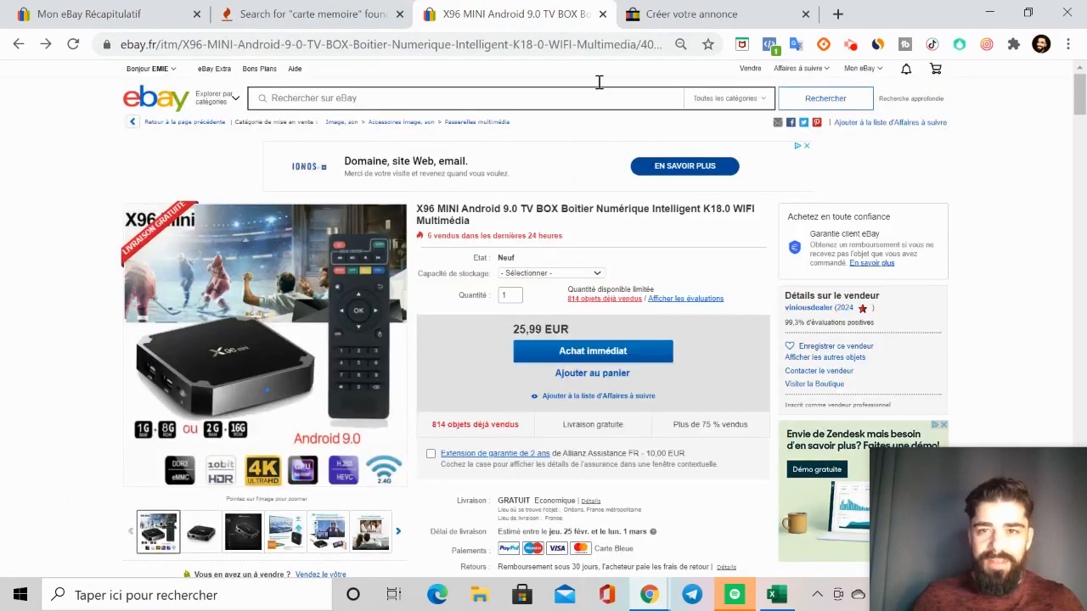
{"action": "left_click", "coordinate": [656, 15]}
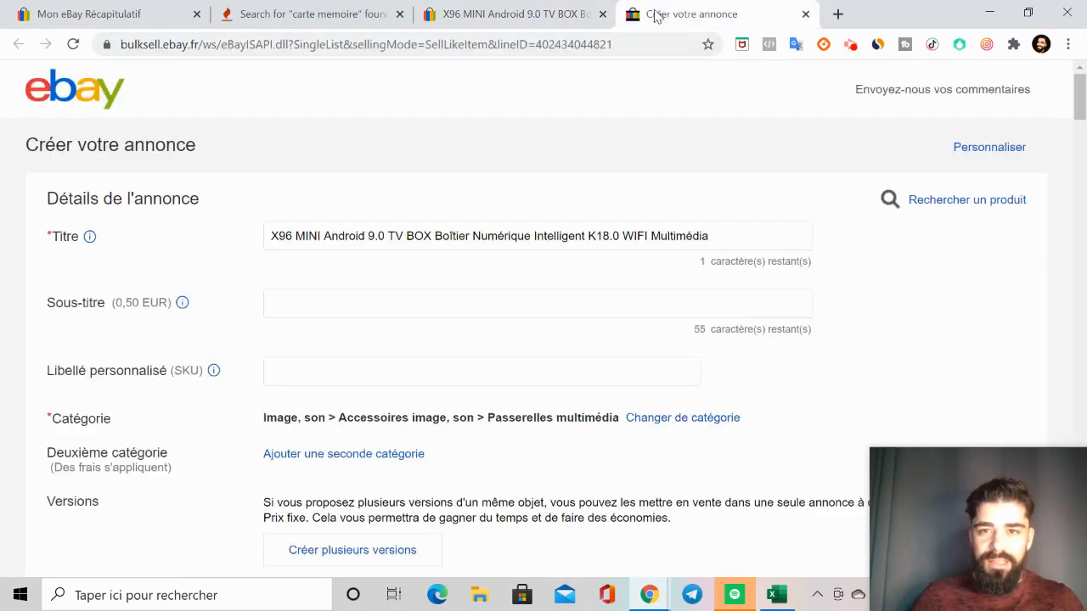
Step: Search Keyword Tool's eBay suggestions for "BOITIER NUMERIQUE" in France / French and look through the results page
{"action": "left_click", "coordinate": [289, 17]}
{"action": "left_click", "coordinate": [165, 179]}
{"action": "key", "text": "ctrl+a"}
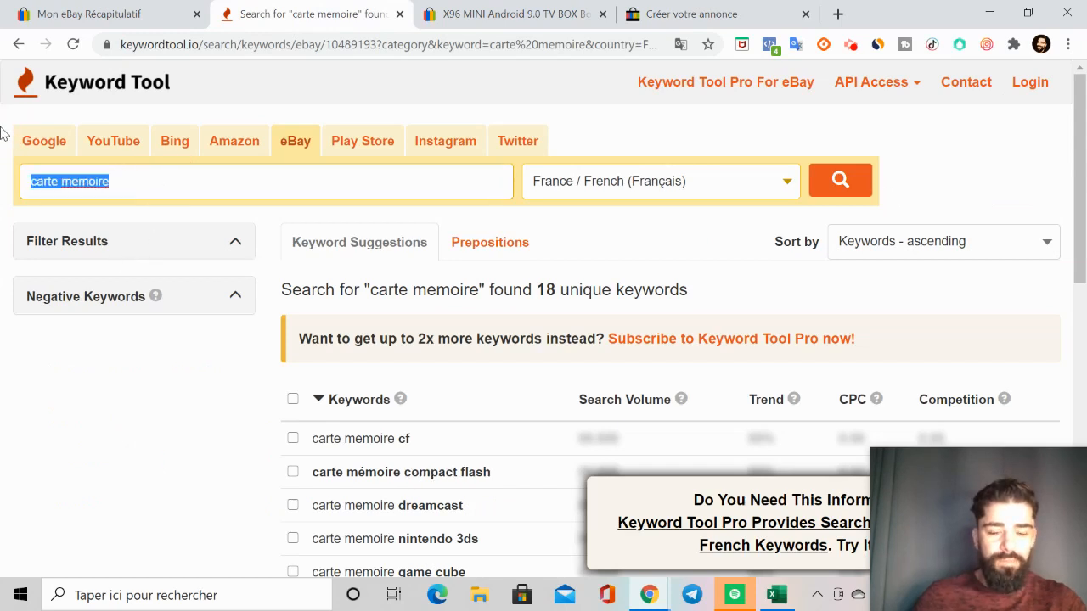
{"action": "type", "text": "BOITIE"}
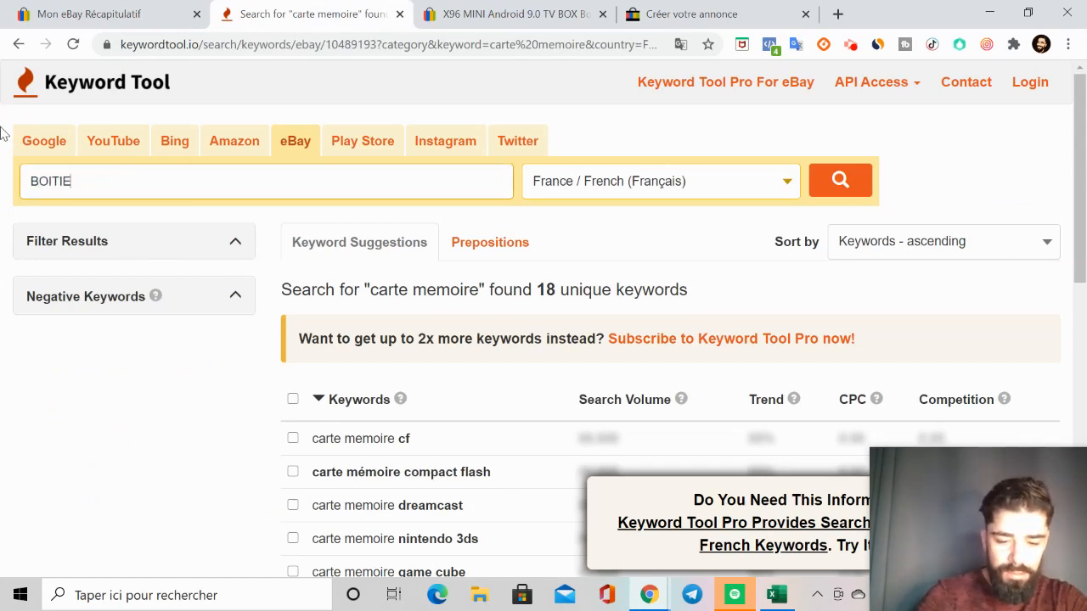
{"action": "type", "text": "R NUMERIQUE"}
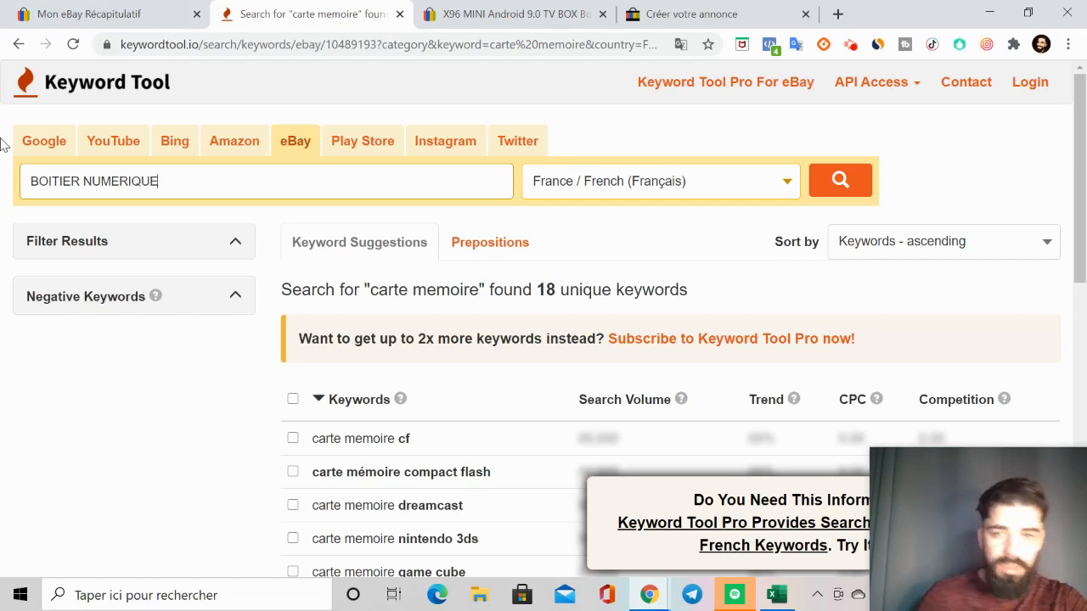
{"action": "left_click", "coordinate": [838, 178]}
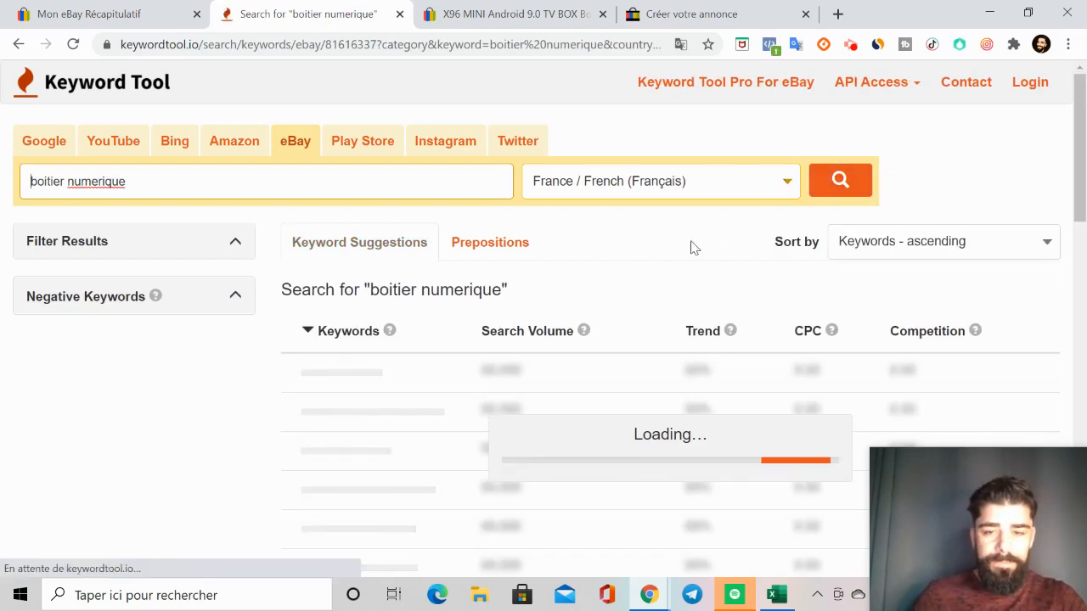
{"action": "scroll", "coordinate": [504, 277], "scroll_direction": "down", "scroll_amount": 1}
{"action": "scroll", "coordinate": [504, 277], "scroll_direction": "up", "scroll_amount": 1}
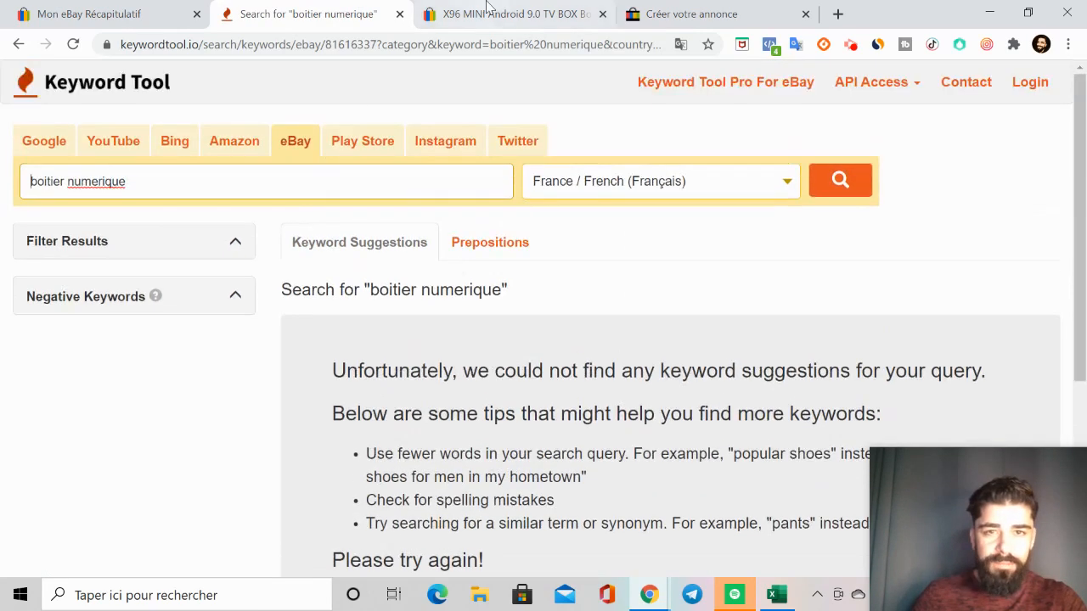
Step: Check the title wording on the original TV box listing and in the new listing form for another keyword
{"action": "left_click", "coordinate": [507, 19]}
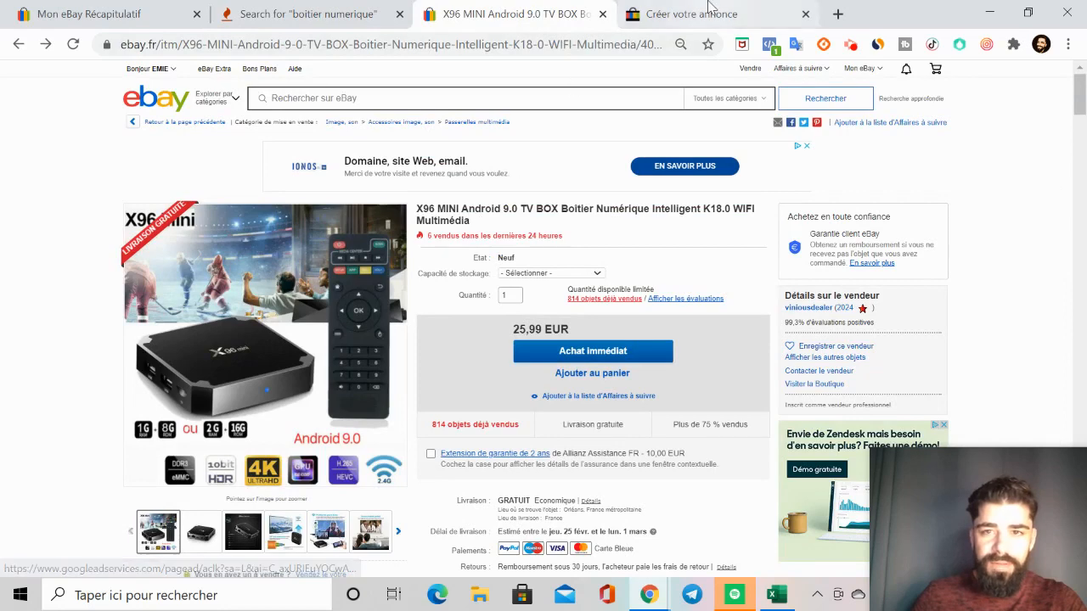
{"action": "left_click", "coordinate": [707, 16]}
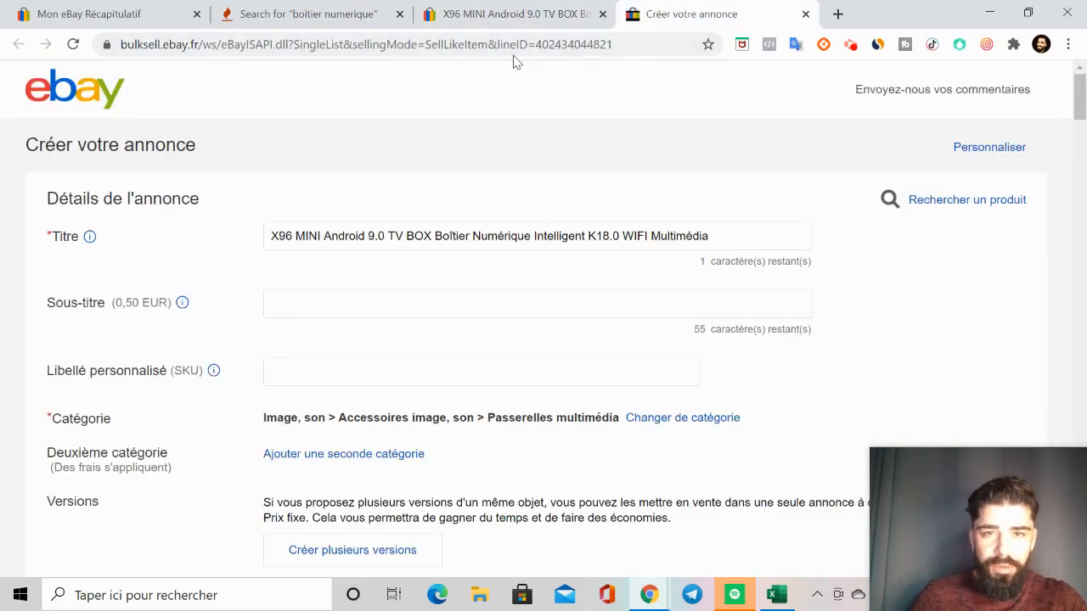
{"action": "left_click", "coordinate": [512, 15]}
Step: Search Keyword Tool's eBay suggestions for "BOX" in France / French and look through the suggested keywords
{"action": "left_click", "coordinate": [327, 17]}
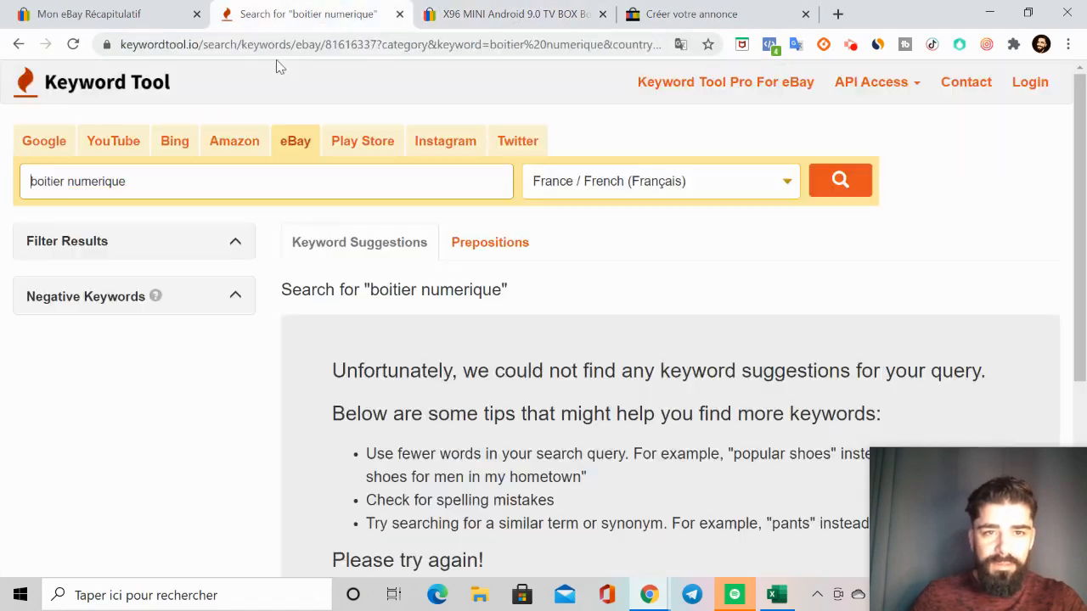
{"action": "left_click_drag", "start_coordinate": [172, 170], "coordinate": [6, 187]}
{"action": "key", "text": "BackSpace"}
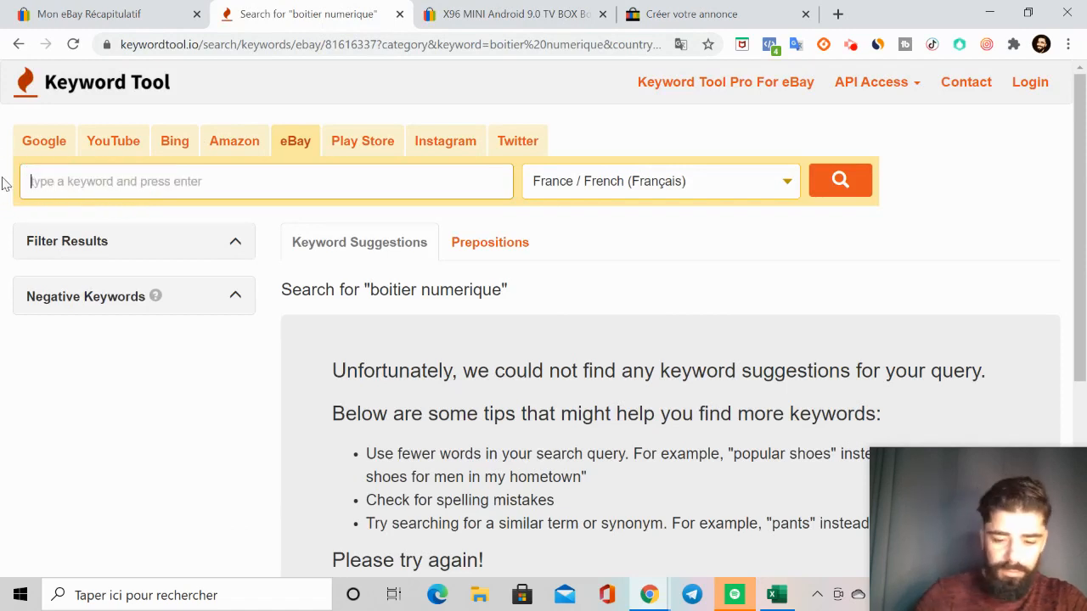
{"action": "type", "text": "BOX"}
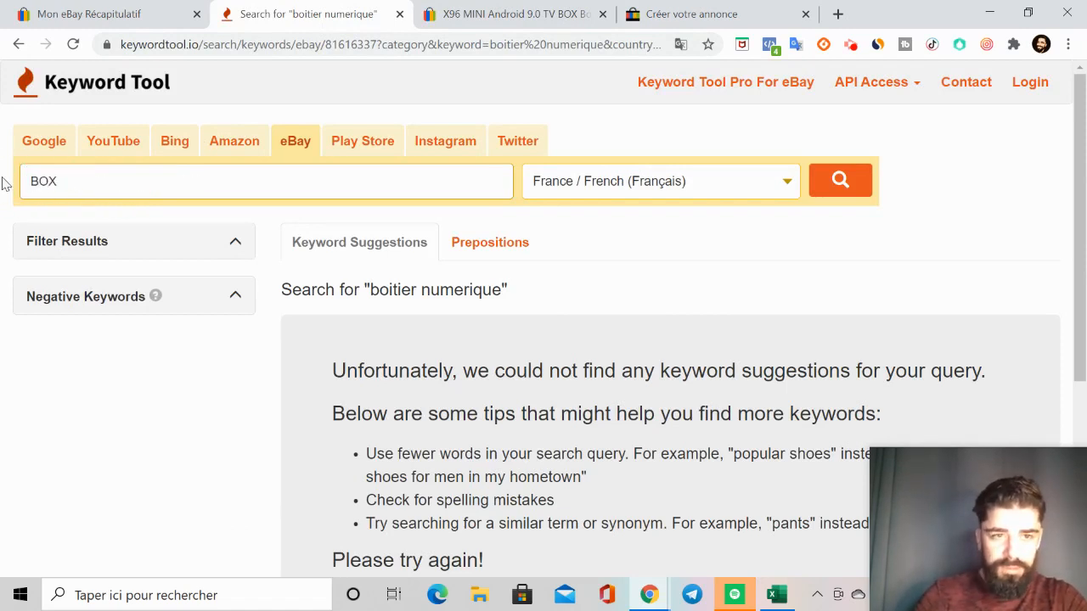
{"action": "key", "text": "Return"}
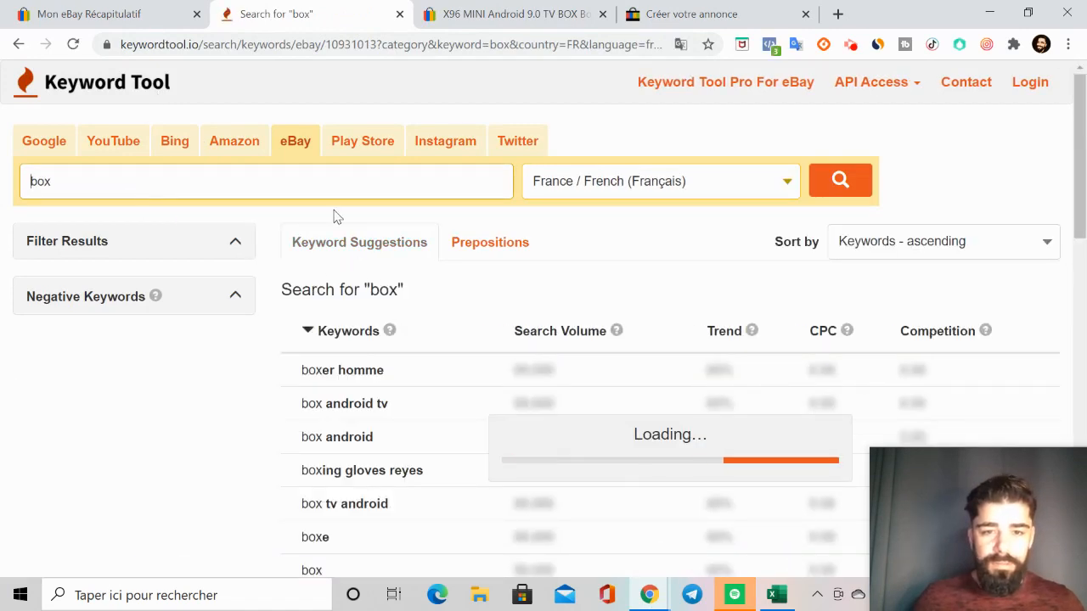
{"action": "scroll", "coordinate": [367, 389], "scroll_direction": "down", "scroll_amount": 2}
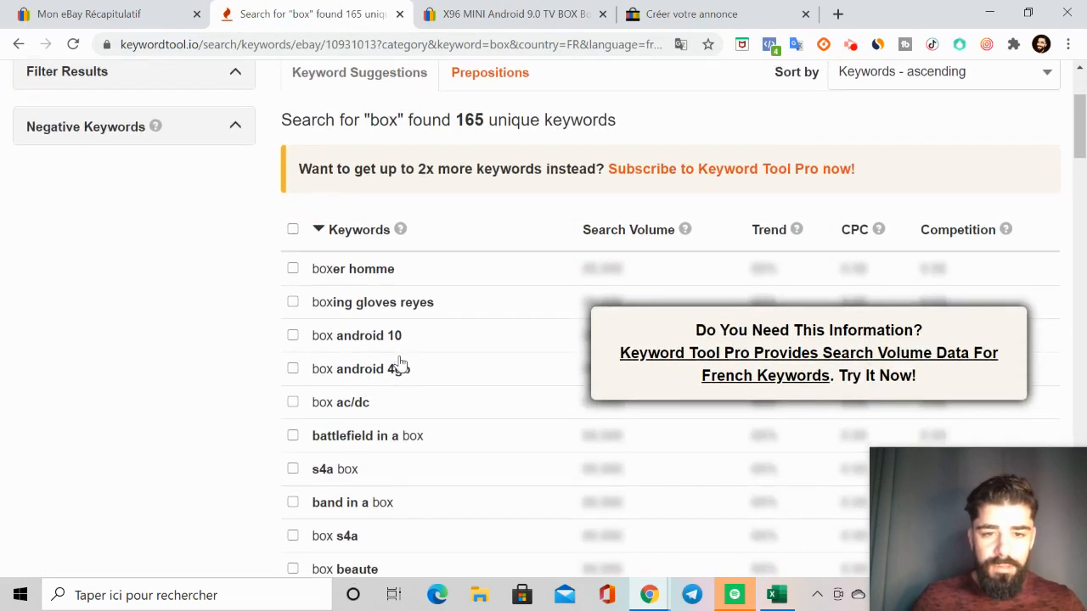
{"action": "scroll", "coordinate": [392, 380], "scroll_direction": "down", "scroll_amount": 1}
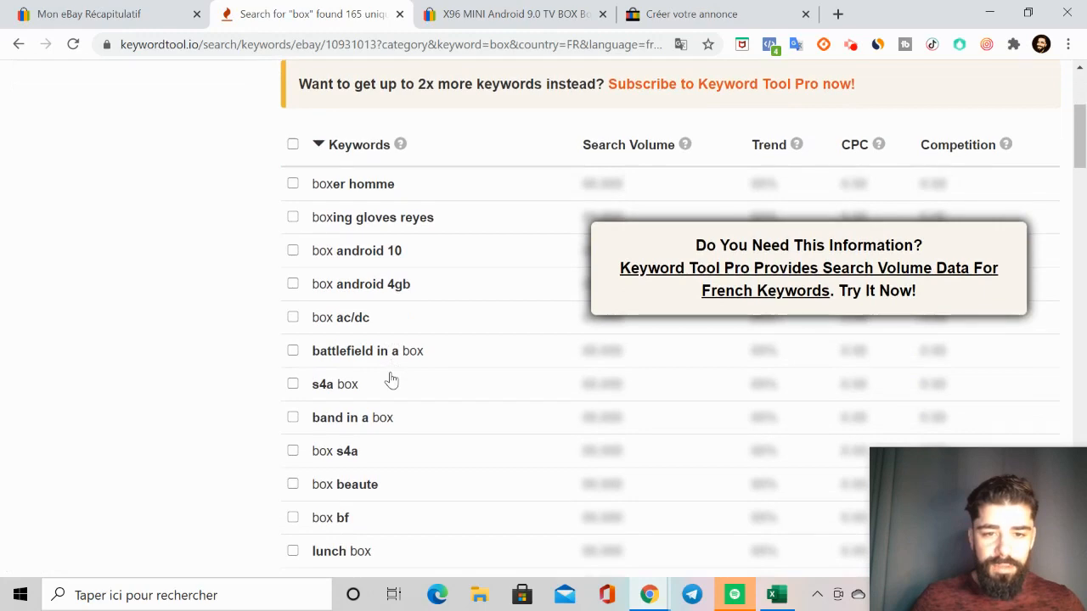
{"action": "scroll", "coordinate": [391, 379], "scroll_direction": "up", "scroll_amount": 3}
Step: Refine the Keyword Tool search to "box TV" and review the suggested keywords
{"action": "left_click", "coordinate": [140, 175]}
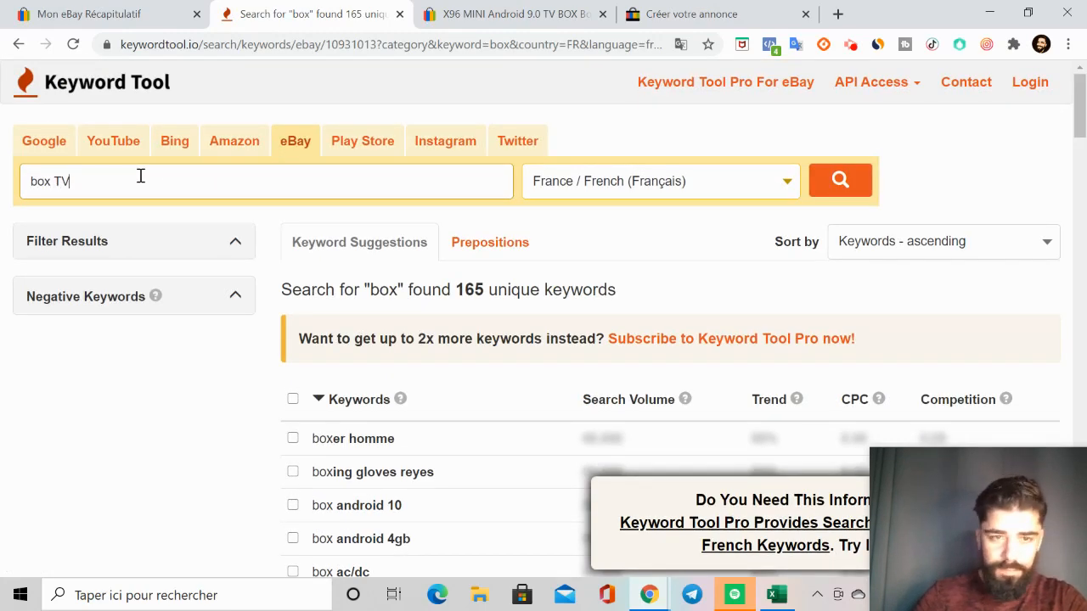
{"action": "type", "text": "TV"}
{"action": "key", "text": "Return"}
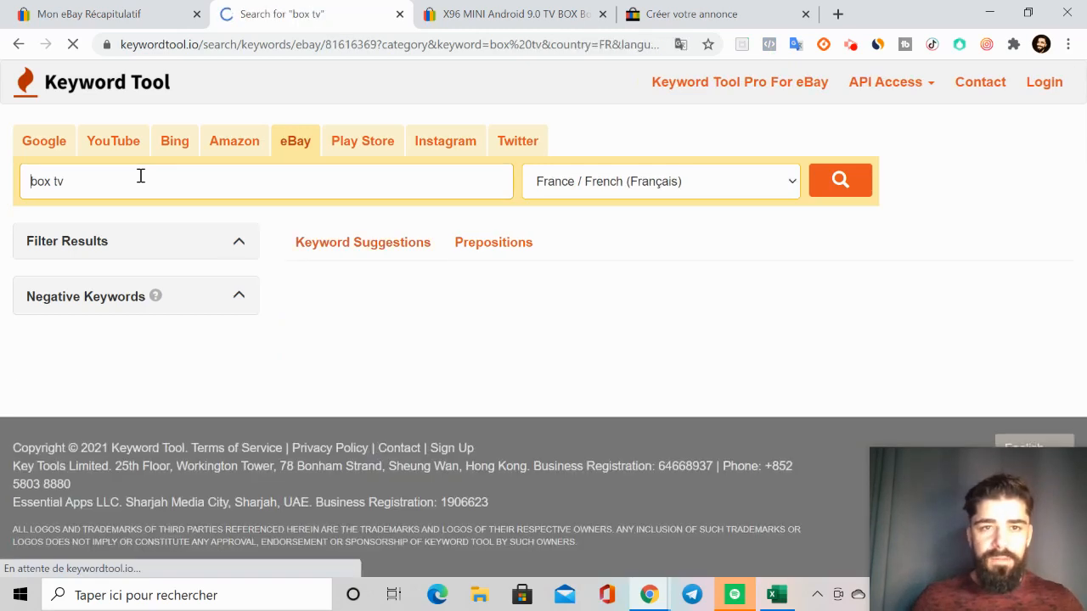
{"action": "scroll", "coordinate": [378, 247], "scroll_direction": "down", "scroll_amount": 2}
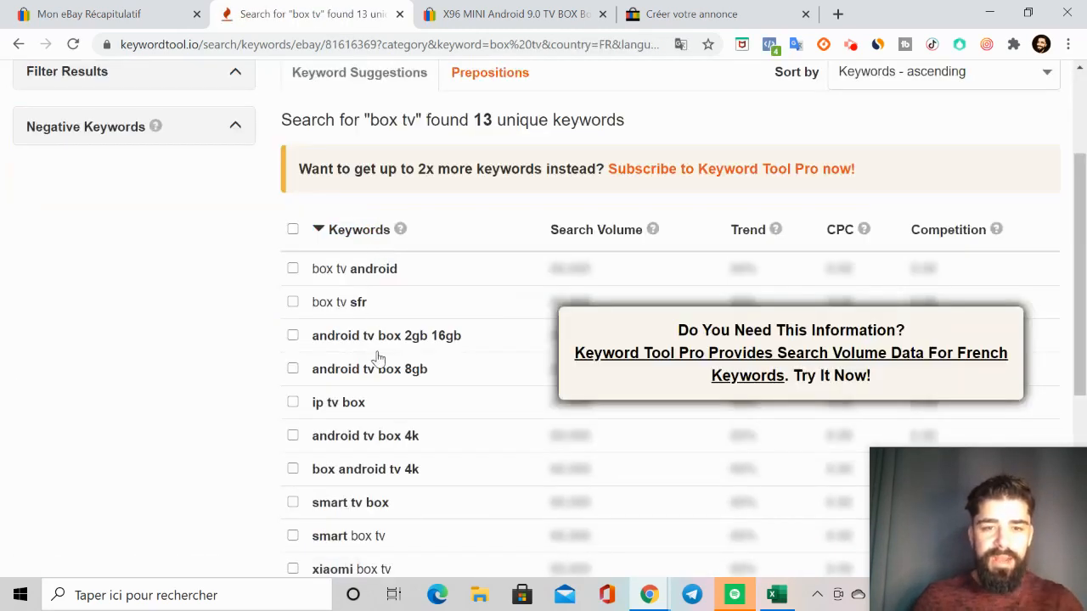
{"action": "scroll", "coordinate": [394, 333], "scroll_direction": "up", "scroll_amount": 2}
{"action": "scroll", "coordinate": [397, 333], "scroll_direction": "down", "scroll_amount": 2}
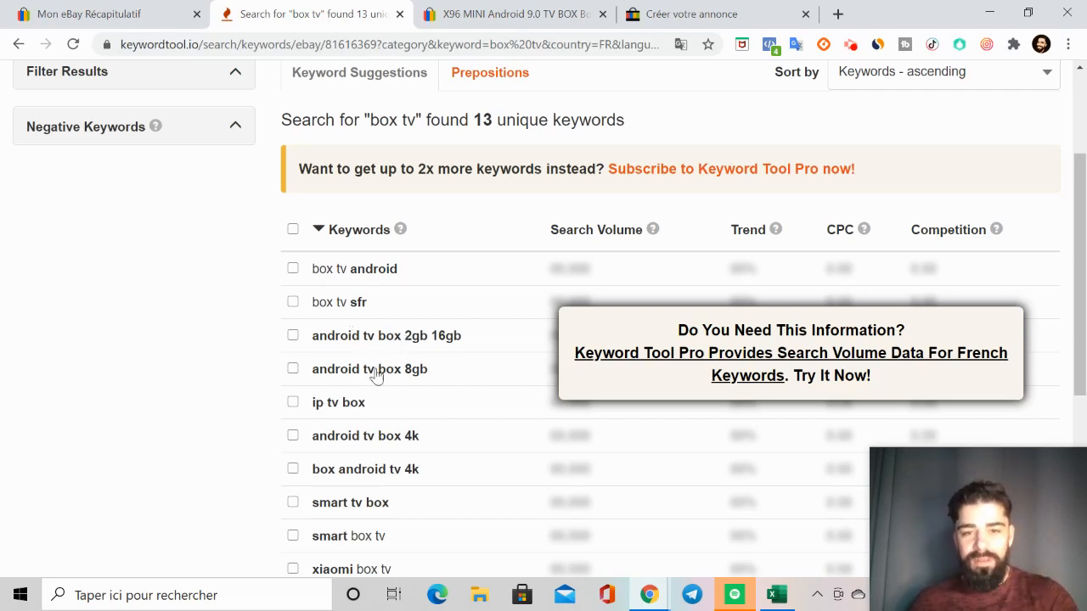
{"action": "scroll", "coordinate": [327, 382], "scroll_direction": "down", "scroll_amount": 3}
{"action": "scroll", "coordinate": [340, 442], "scroll_direction": "up", "scroll_amount": 5}
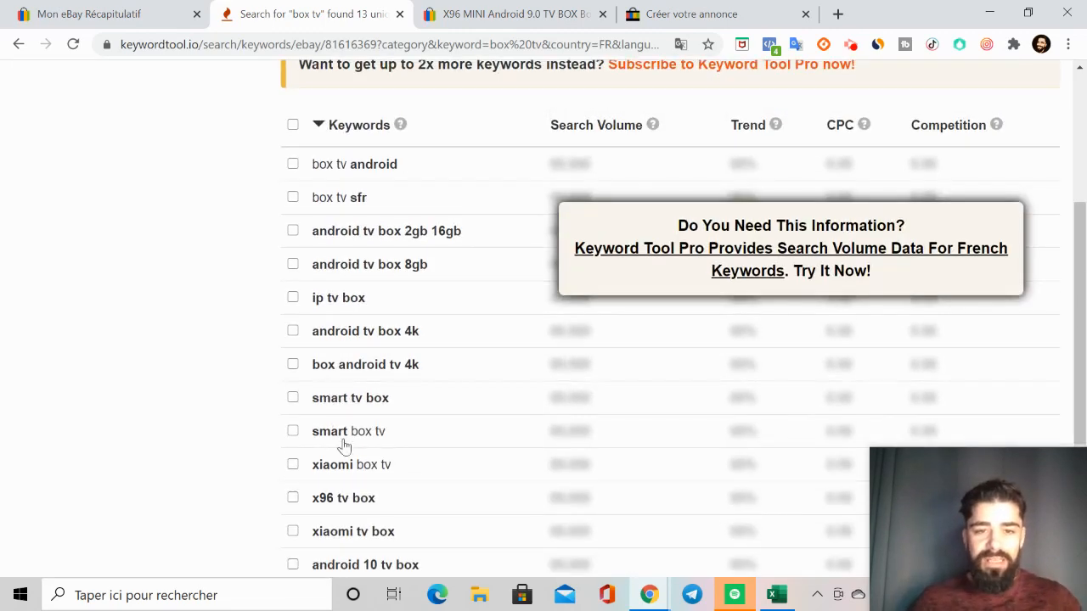
{"action": "scroll", "coordinate": [344, 451], "scroll_direction": "down", "scroll_amount": 1}
{"action": "scroll", "coordinate": [345, 451], "scroll_direction": "down", "scroll_amount": 1}
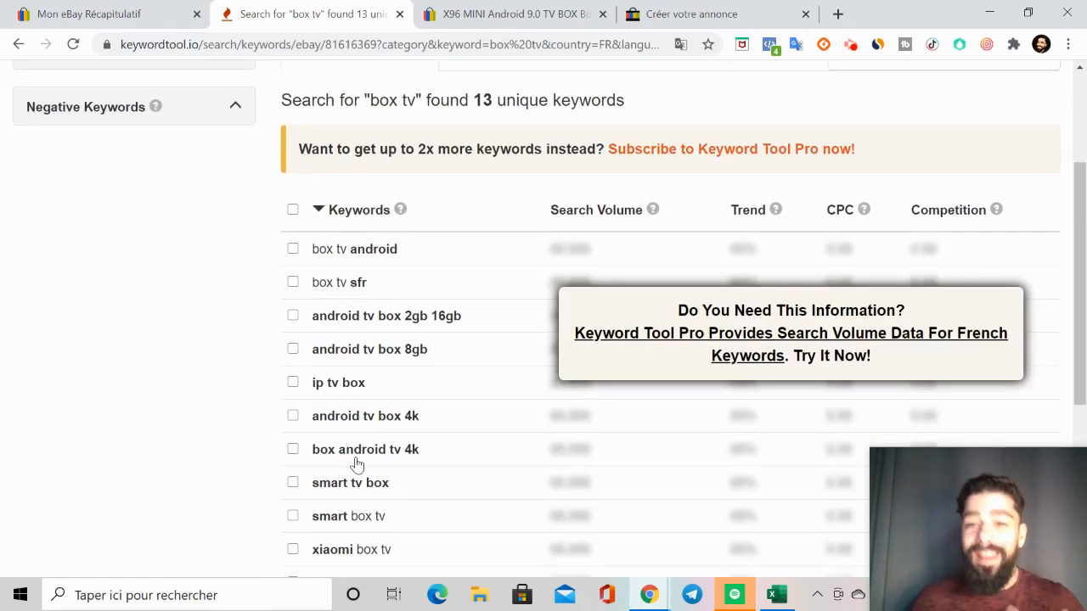
Step: Delete "X96 MINI Android 9.0 TV" from the start of the title in the new listing form
{"action": "left_click", "coordinate": [554, 26]}
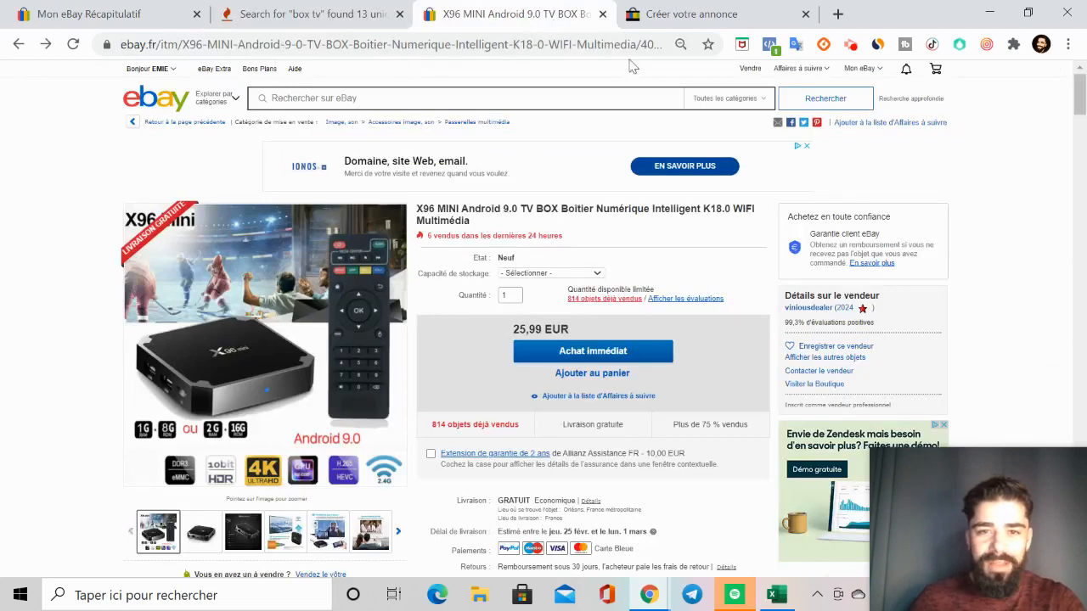
{"action": "left_click", "coordinate": [673, 25]}
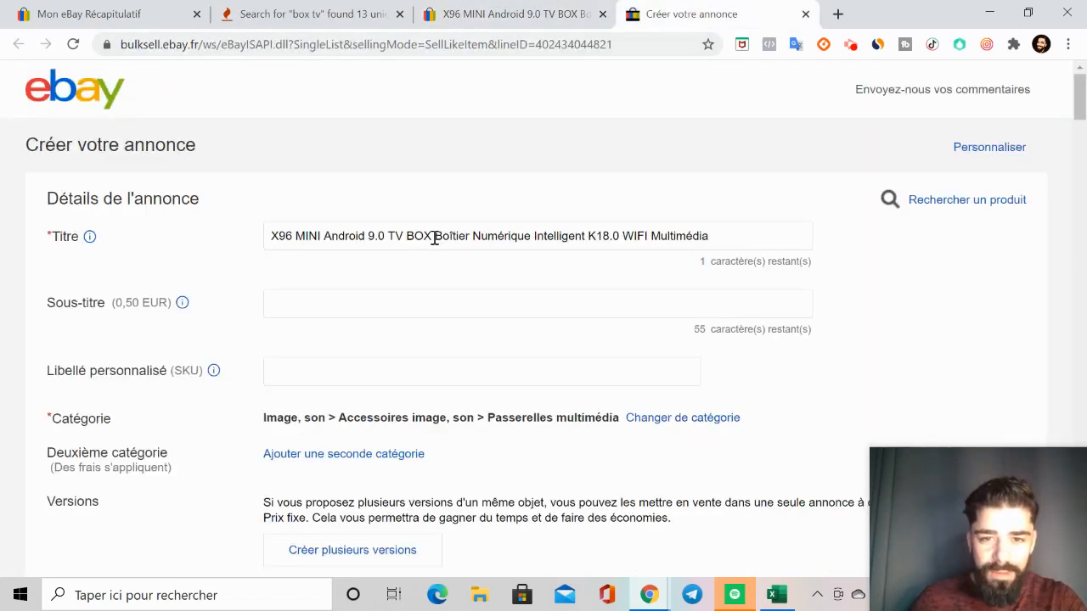
{"action": "left_click_drag", "start_coordinate": [433, 239], "coordinate": [246, 255]}
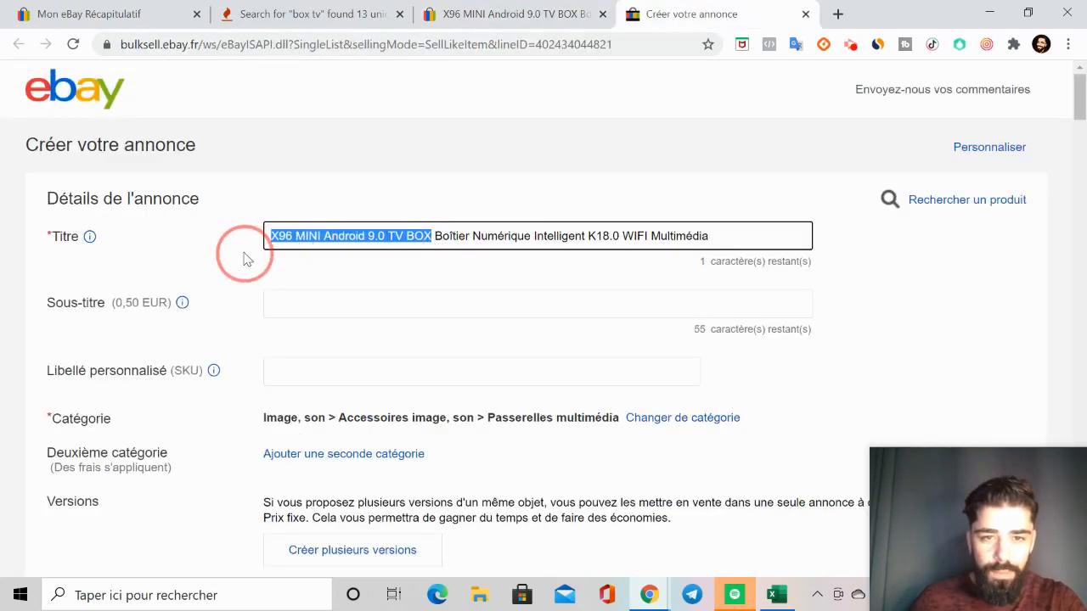
{"action": "left_click", "coordinate": [400, 234]}
{"action": "left_click_drag", "start_coordinate": [402, 240], "coordinate": [164, 246]}
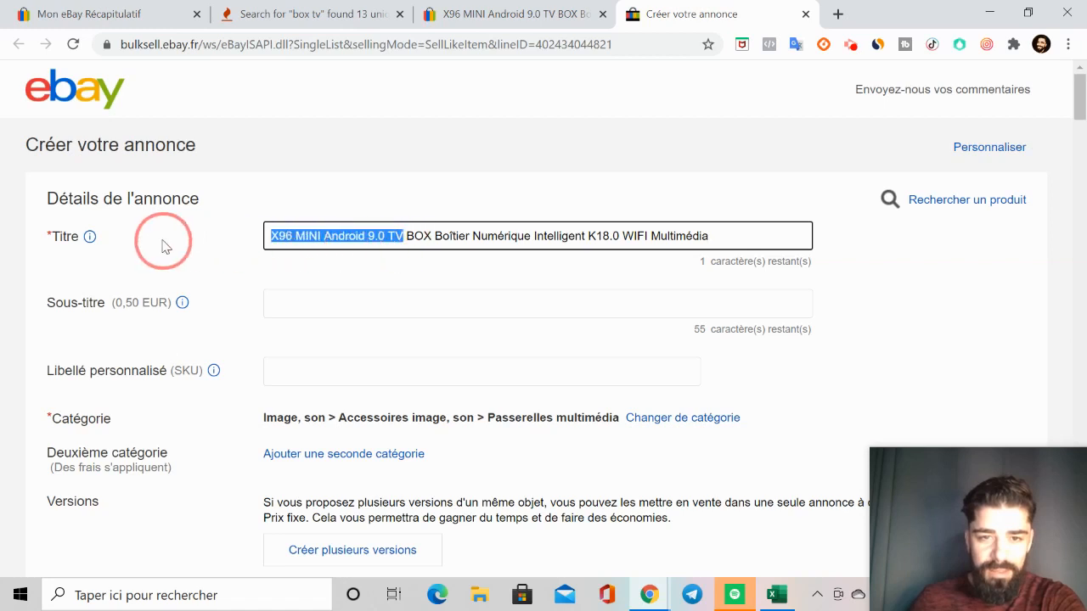
{"action": "key", "text": "BackSpace"}
Step: Remove the remaining words before "Multimédia" from the listing title
{"action": "left_click_drag", "start_coordinate": [596, 235], "coordinate": [408, 239]}
{"action": "key", "text": "BackSpace"}
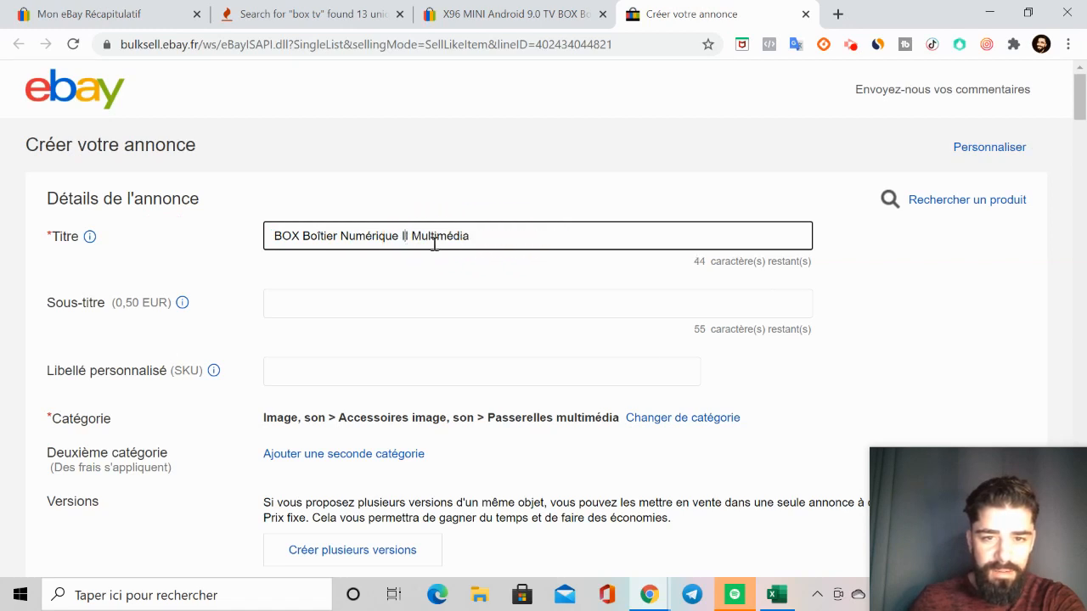
{"action": "key", "text": "BackSpace"}
{"action": "key", "text": "BackSpace"}
{"action": "key", "text": "BackSpace"}
{"action": "key", "text": "BackSpace"}
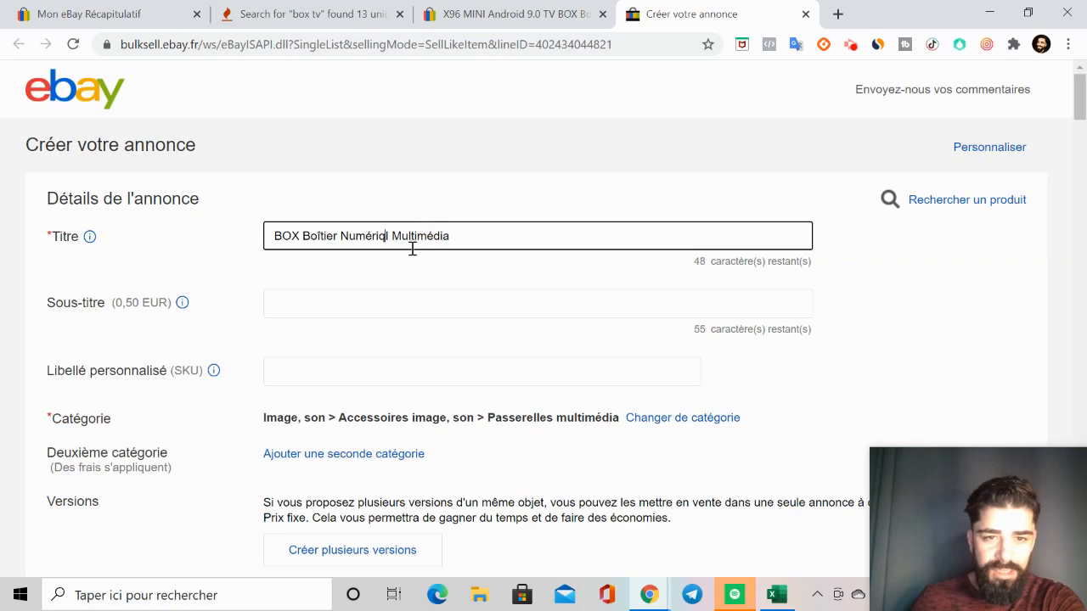
{"action": "key", "text": "BackSpace"}
{"action": "key", "text": "BackSpace"}
{"action": "key", "text": "BackSpace"}
{"action": "key", "text": "BackSpace"}
{"action": "key", "text": "BackSpace"}
{"action": "key", "text": "BackSpace"}
{"action": "key", "text": "BackSpace"}
{"action": "key", "text": "BackSpace"}
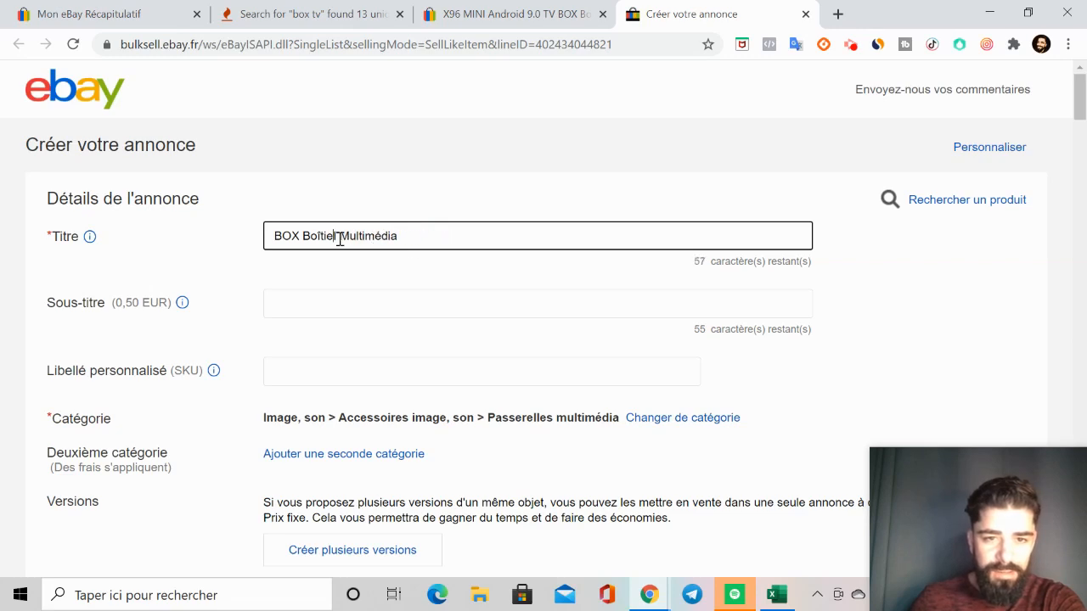
{"action": "key", "text": "BackSpace"}
Step: Place the Keyword Tool tab beside the listing form and copy the keyword "box tv android" to the start of the title
{"action": "left_click", "coordinate": [510, 8]}
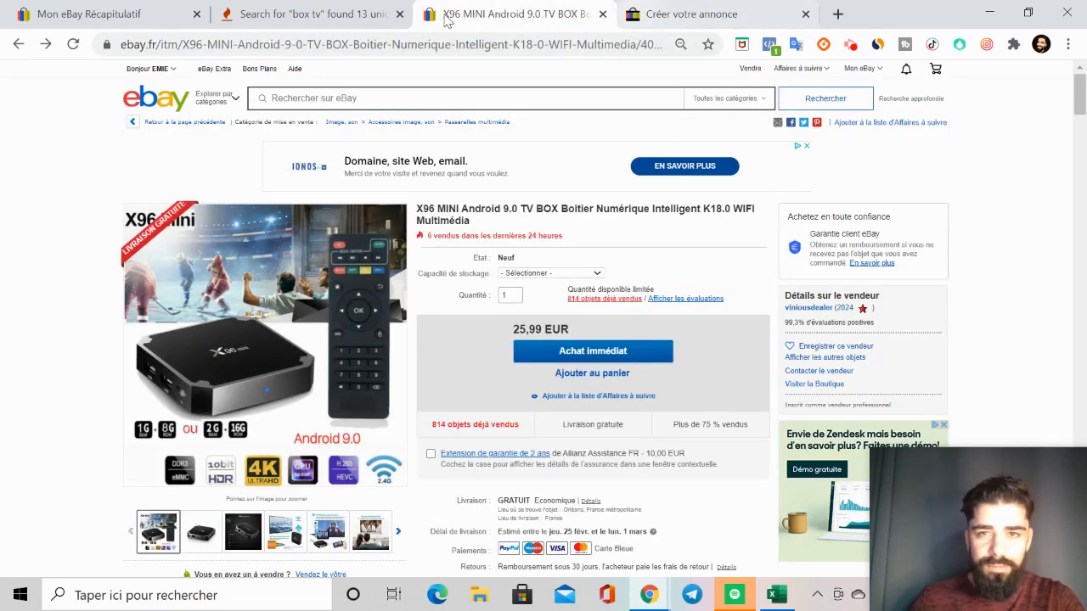
{"action": "left_click_drag", "start_coordinate": [305, 14], "coordinate": [509, 14]}
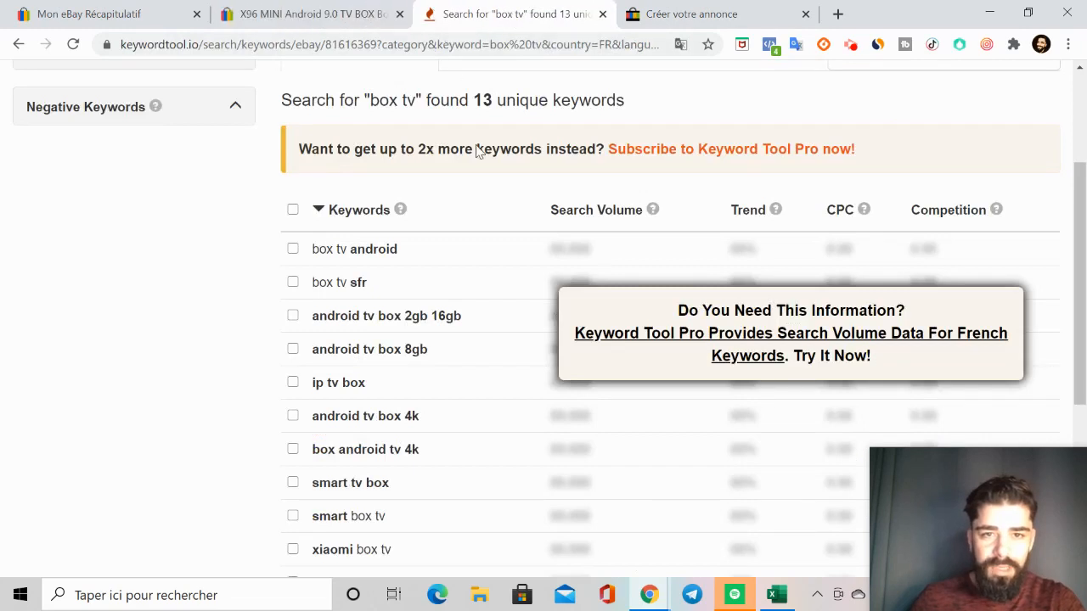
{"action": "left_click", "coordinate": [466, 255]}
{"action": "left_click_drag", "start_coordinate": [417, 252], "coordinate": [235, 241]}
{"action": "left_click", "coordinate": [651, 20]}
{"action": "type", "text": "box tv android"}
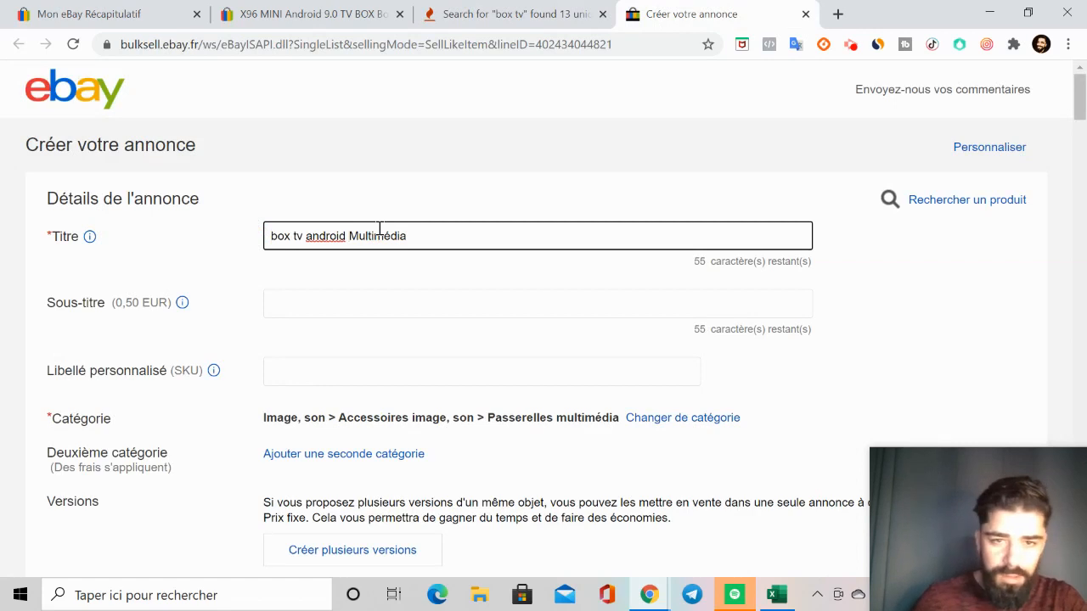
Step: Check the original TV box listing, and copy "8gb" from the keyword suggestions to the end of the new title
{"action": "left_click", "coordinate": [461, 12]}
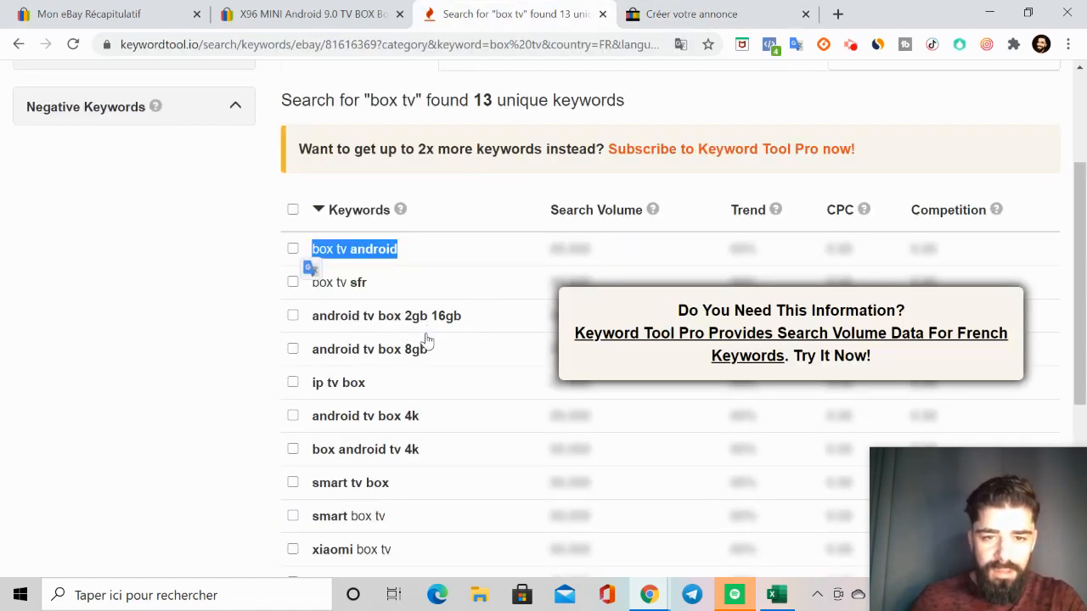
{"action": "left_click", "coordinate": [350, 15]}
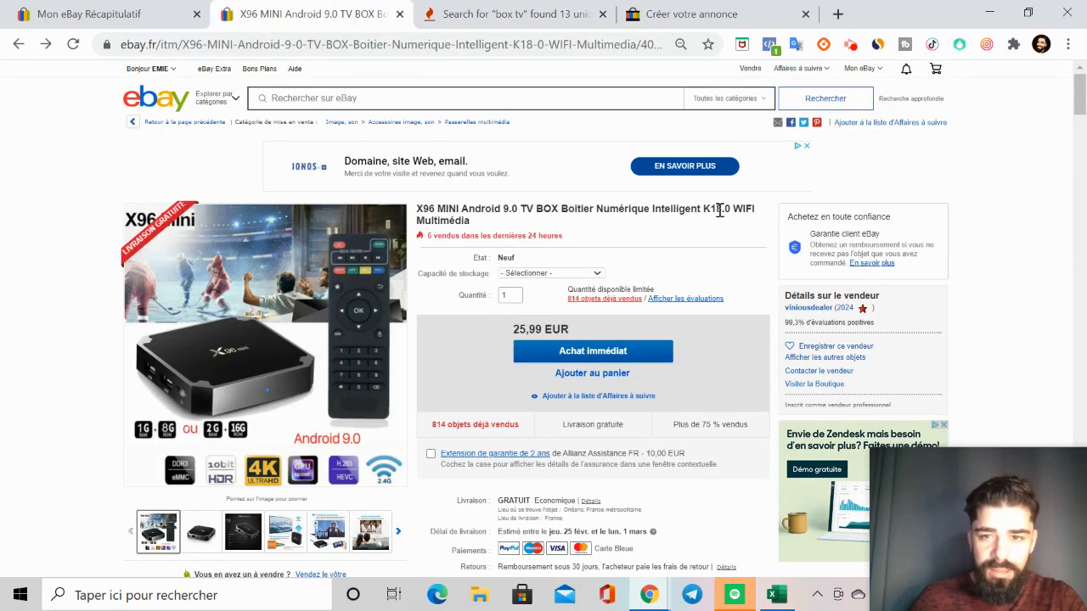
{"action": "left_click", "coordinate": [510, 14]}
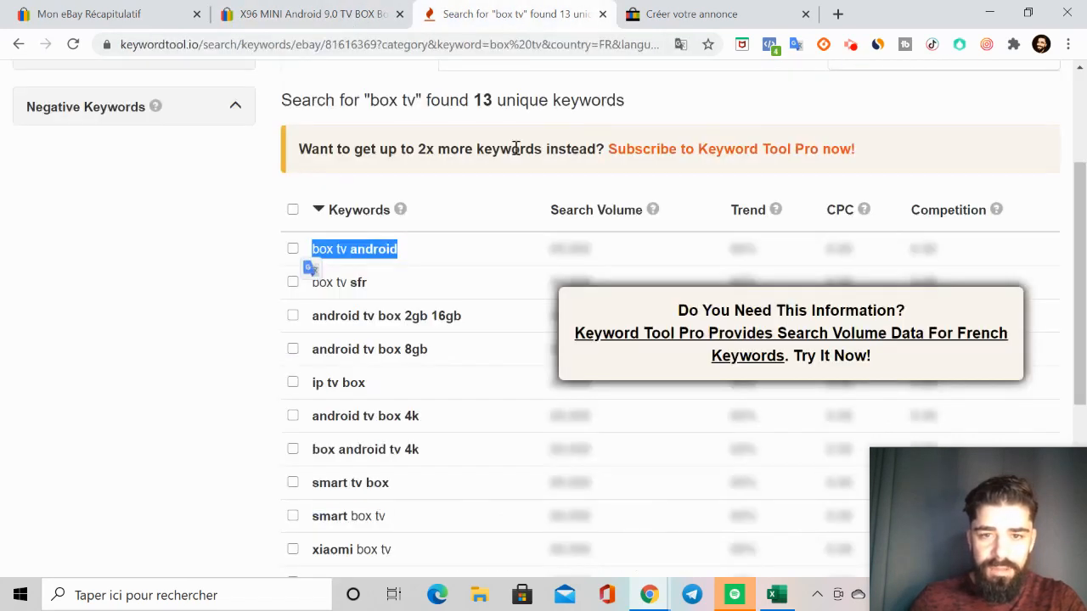
{"action": "left_click", "coordinate": [409, 321]}
{"action": "left_click_drag", "start_coordinate": [475, 323], "coordinate": [405, 314]}
{"action": "left_click_drag", "start_coordinate": [435, 352], "coordinate": [402, 351]}
{"action": "key", "text": "ctrl+c"}
{"action": "left_click", "coordinate": [686, 15]}
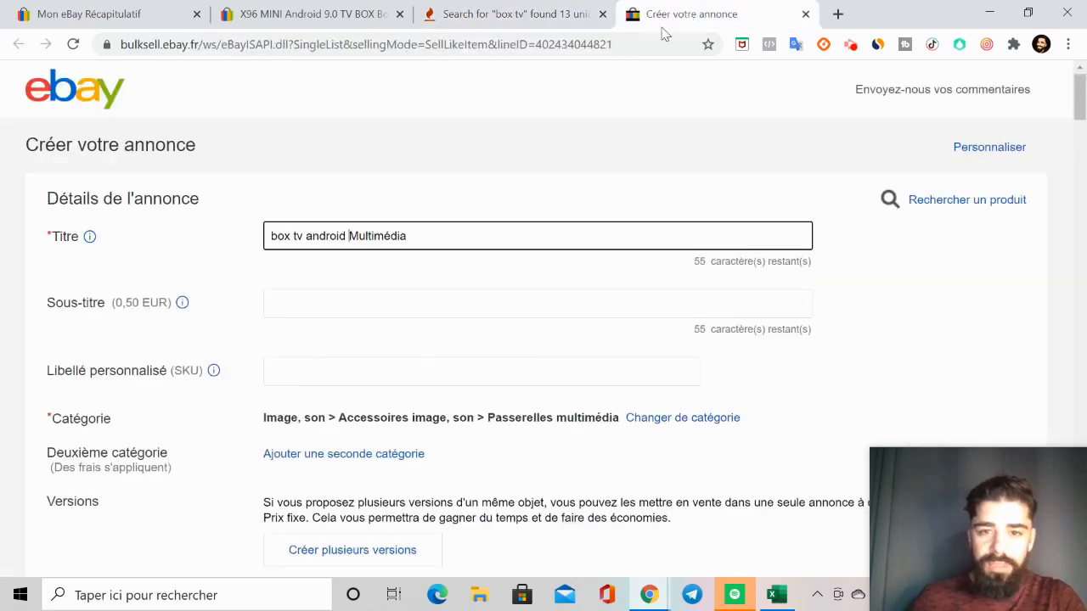
{"action": "left_click", "coordinate": [440, 240]}
{"action": "key", "text": "ctrl+v"}
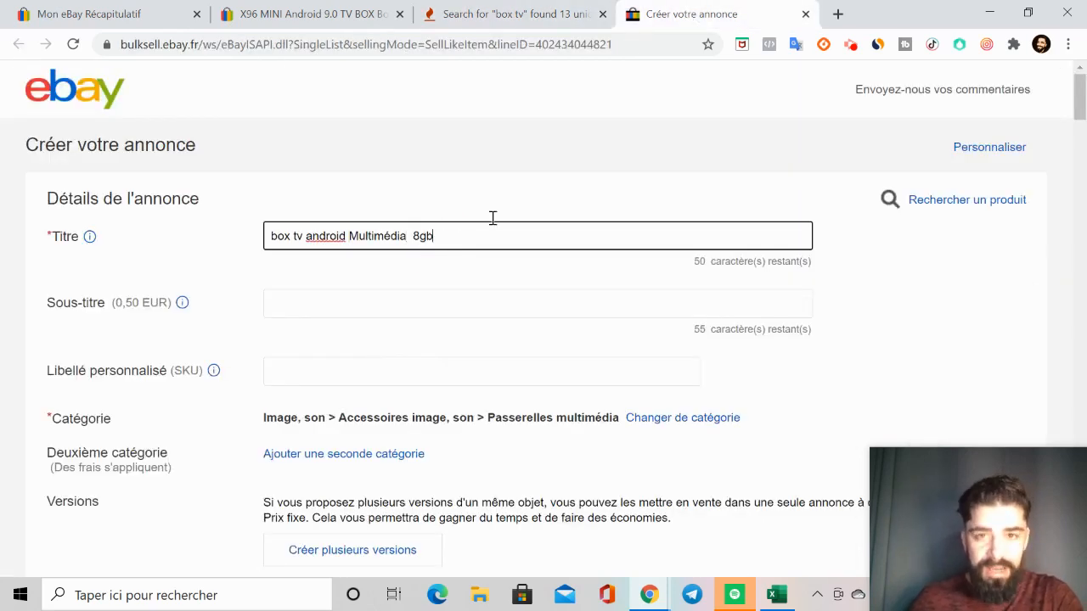
Step: Copy "ip" from the suggestion "ip tv box" and add it to the end of the listing title
{"action": "left_click", "coordinate": [491, 17]}
{"action": "scroll", "coordinate": [381, 376], "scroll_direction": "down", "scroll_amount": 1}
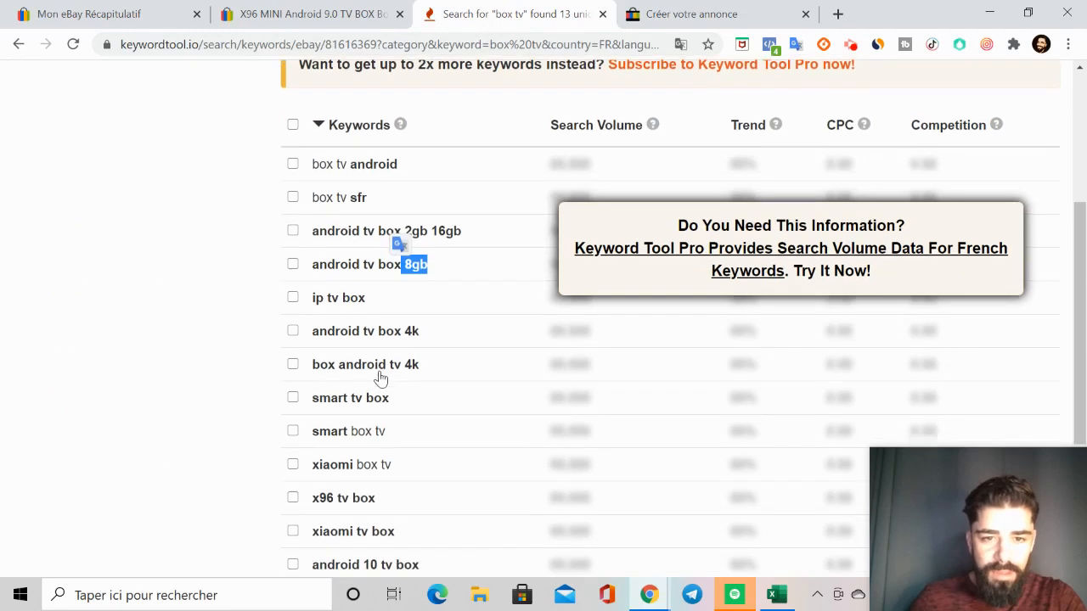
{"action": "double_click", "coordinate": [320, 298]}
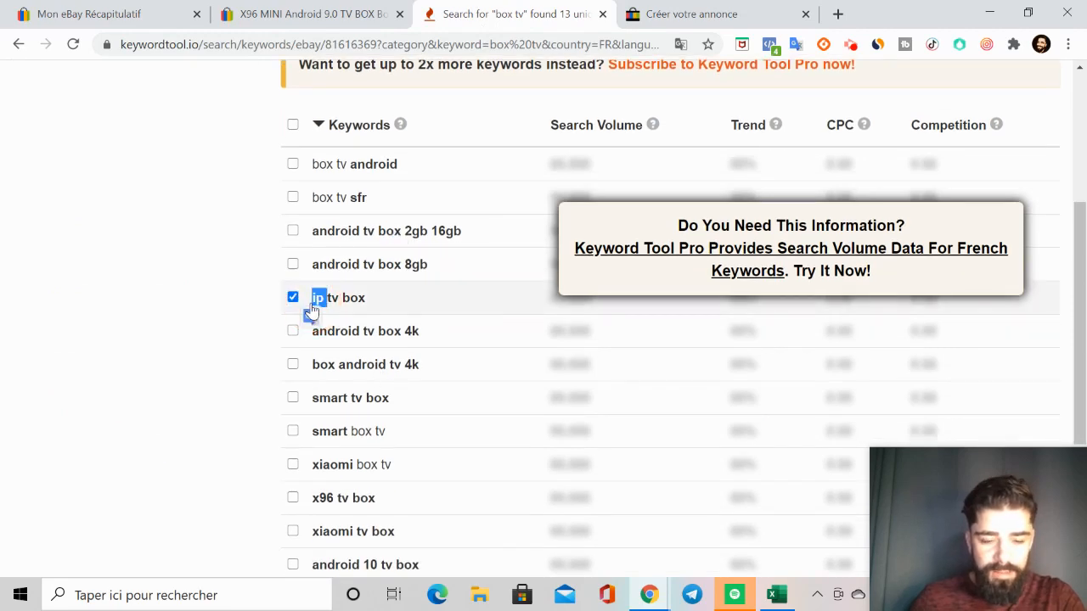
{"action": "left_click", "coordinate": [665, 15]}
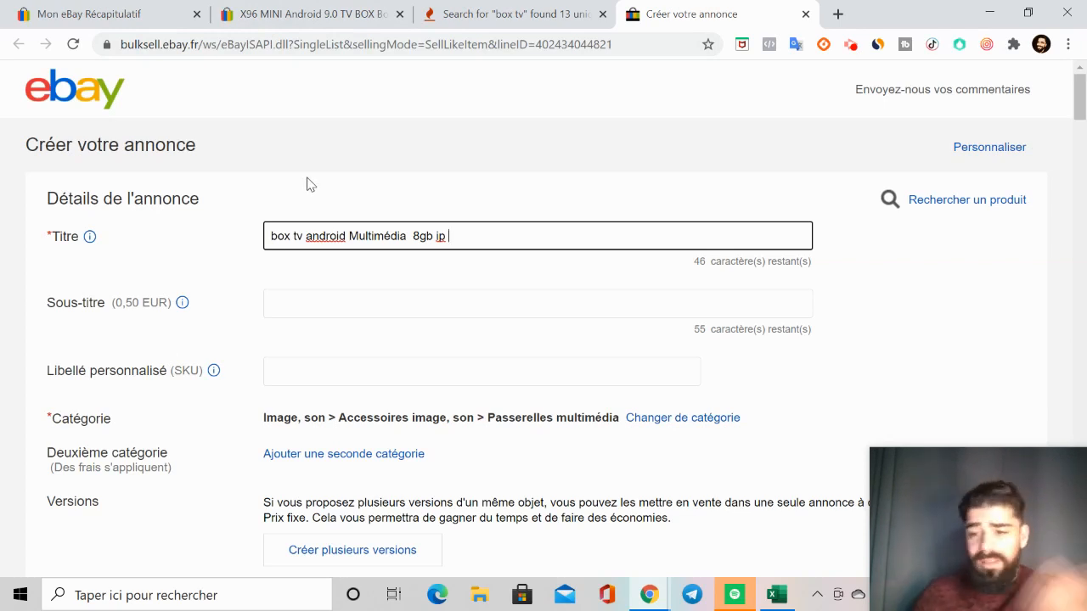
Step: Append "tv 4k" from the suggestion "box android tv 4k" to the listing title and return to the keyword suggestions
{"action": "left_click", "coordinate": [468, 23]}
{"action": "scroll", "coordinate": [381, 315], "scroll_direction": "down", "scroll_amount": 2}
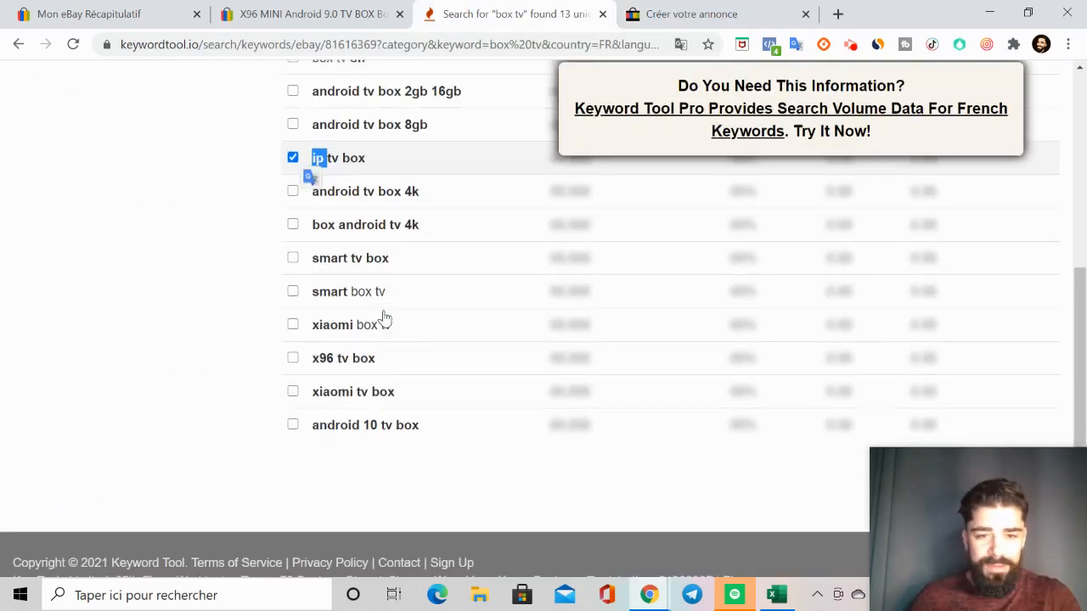
{"action": "scroll", "coordinate": [396, 294], "scroll_direction": "up", "scroll_amount": 1}
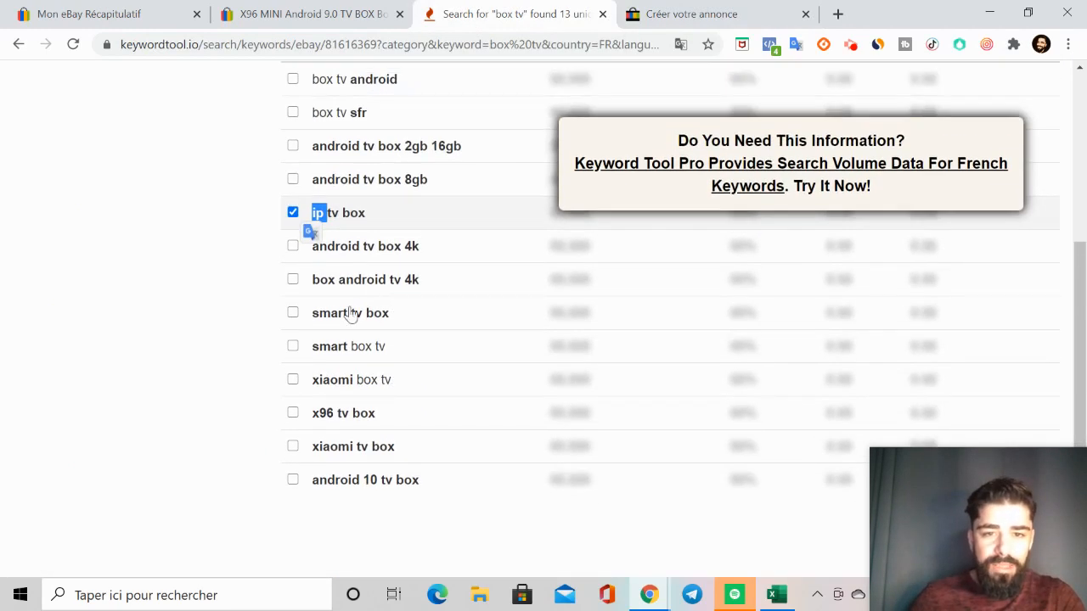
{"action": "left_click", "coordinate": [440, 292]}
{"action": "left_click_drag", "start_coordinate": [425, 282], "coordinate": [392, 284]}
{"action": "key", "text": "ctrl+c"}
{"action": "left_click", "coordinate": [672, 18]}
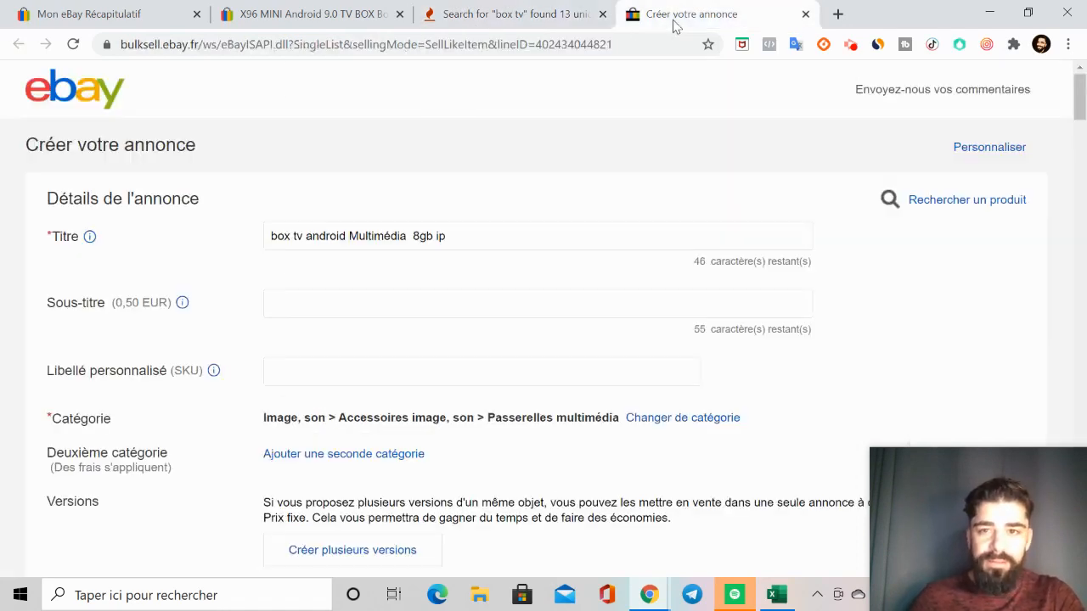
{"action": "key", "text": "ctrl+v"}
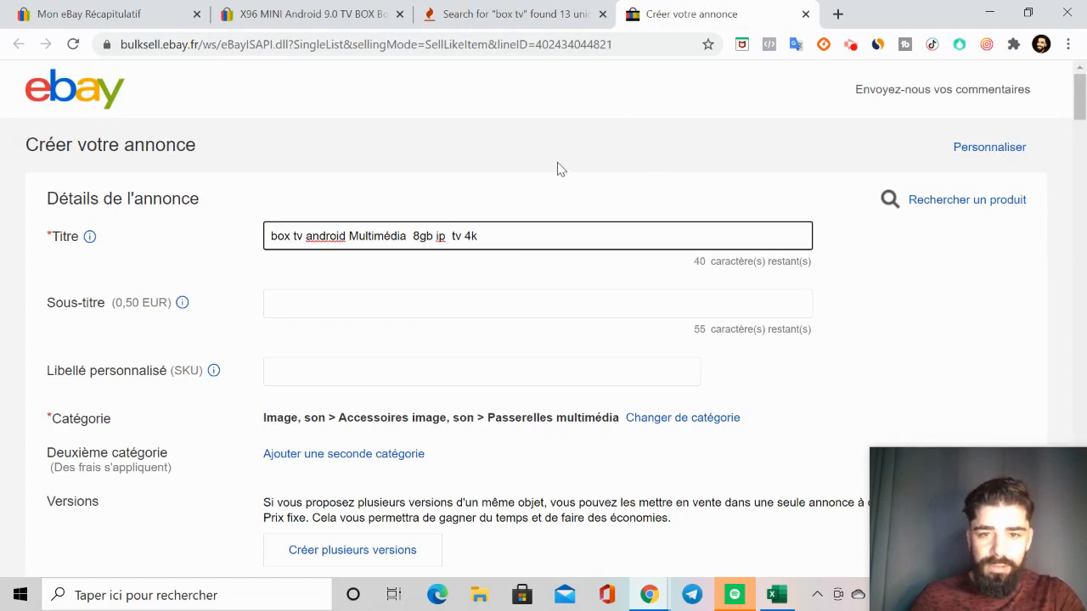
{"action": "left_click", "coordinate": [513, 12]}
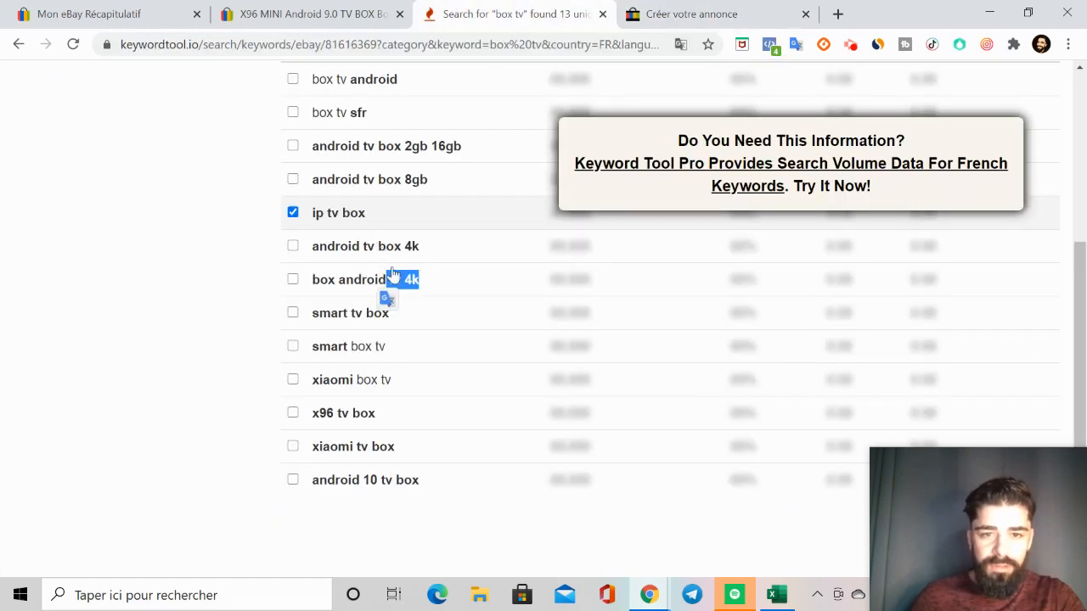
Step: Copy "smart box tv" from the keyword suggestions and add it to the end of the listing title
{"action": "left_click", "coordinate": [413, 350]}
{"action": "left_click_drag", "start_coordinate": [413, 350], "coordinate": [302, 360]}
{"action": "key", "text": "ctrl+c"}
{"action": "left_click", "coordinate": [670, 14]}
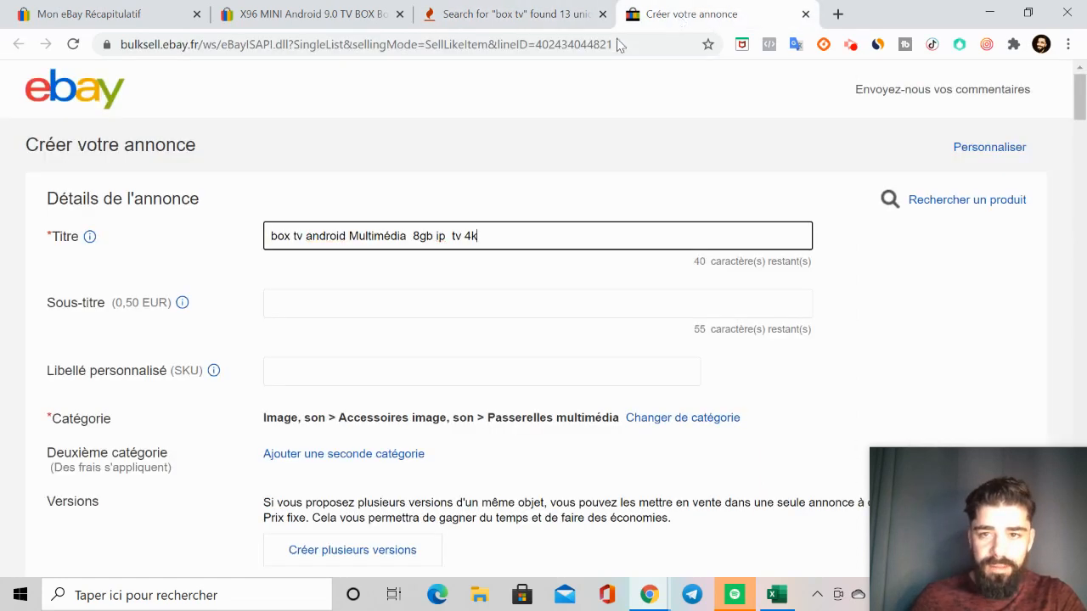
{"action": "left_click", "coordinate": [492, 246]}
{"action": "key", "text": "ctrl+v"}
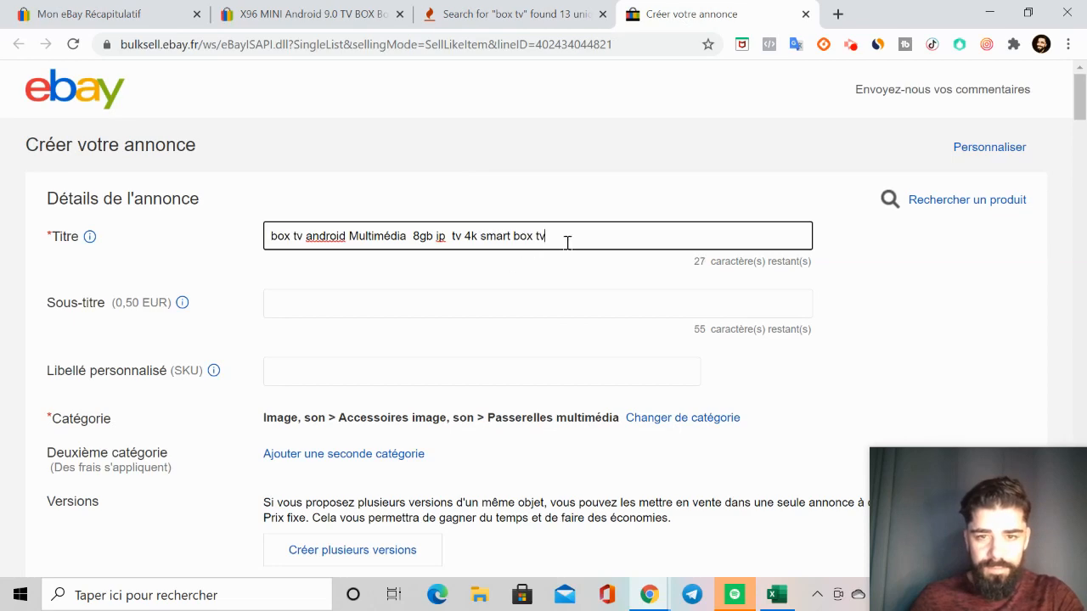
Step: Copy "Intelligent K18.0 WIFI" from the original TV box listing's title and append it to the new listing title
{"action": "left_click", "coordinate": [302, 14]}
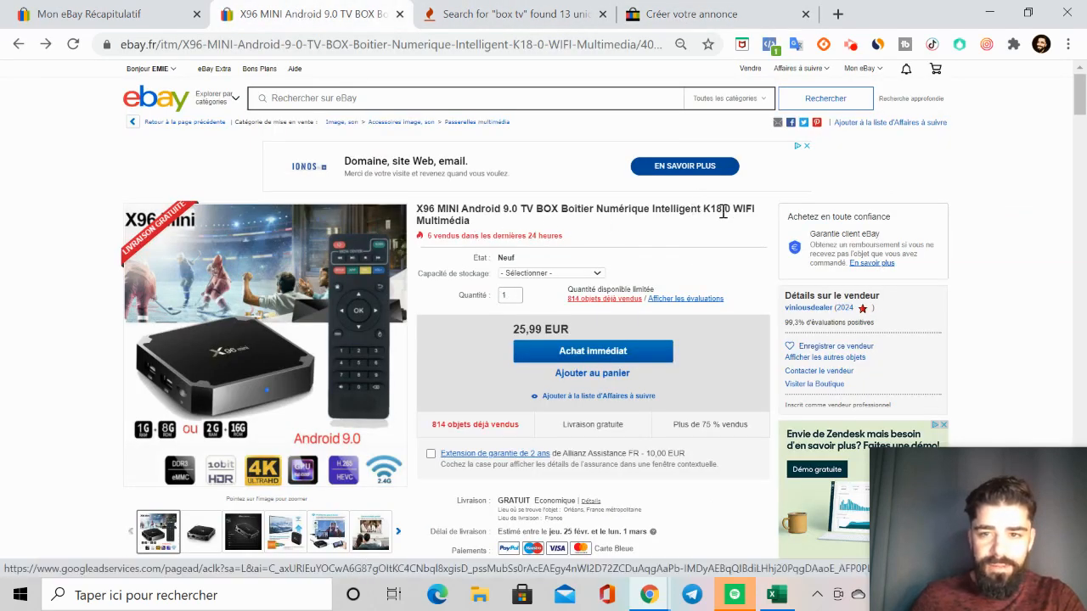
{"action": "left_click_drag", "start_coordinate": [752, 208], "coordinate": [651, 210]}
{"action": "key", "text": "ctrl+c"}
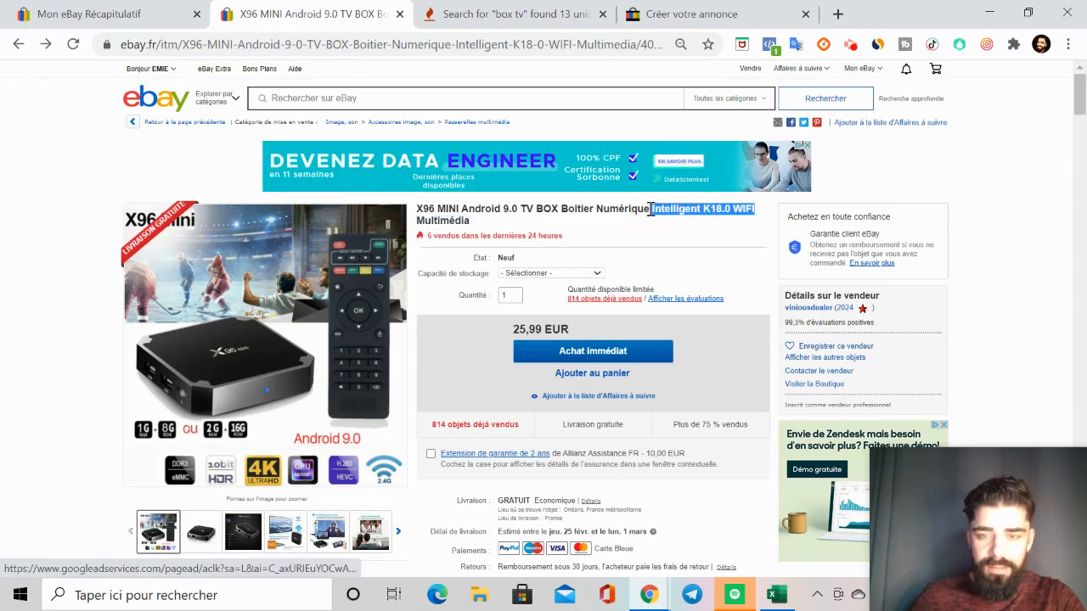
{"action": "left_click", "coordinate": [697, 13]}
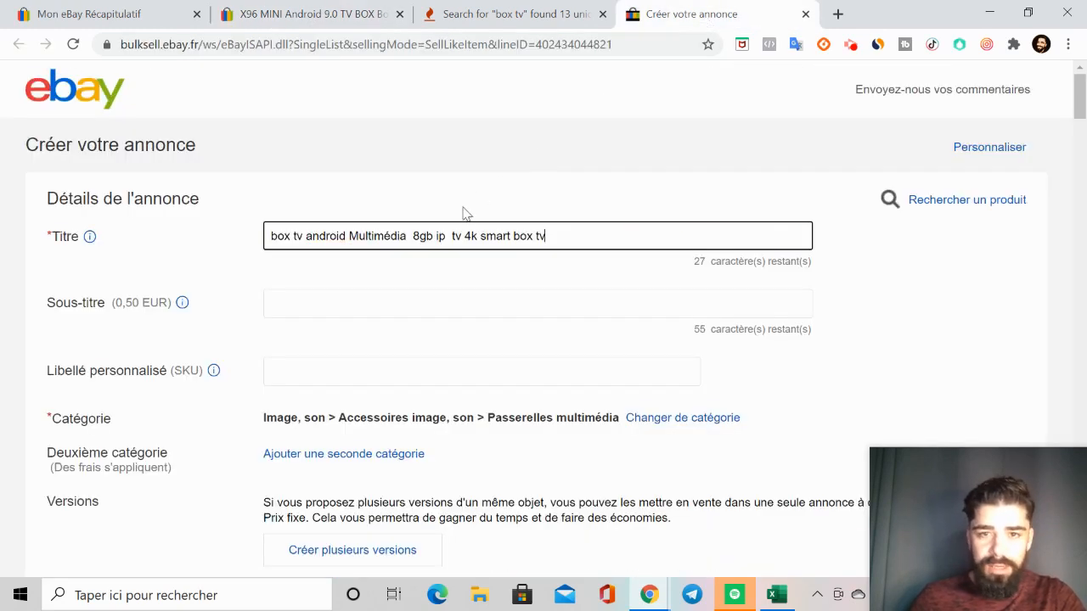
{"action": "left_click", "coordinate": [564, 236]}
{"action": "key", "text": "ctrl+v"}
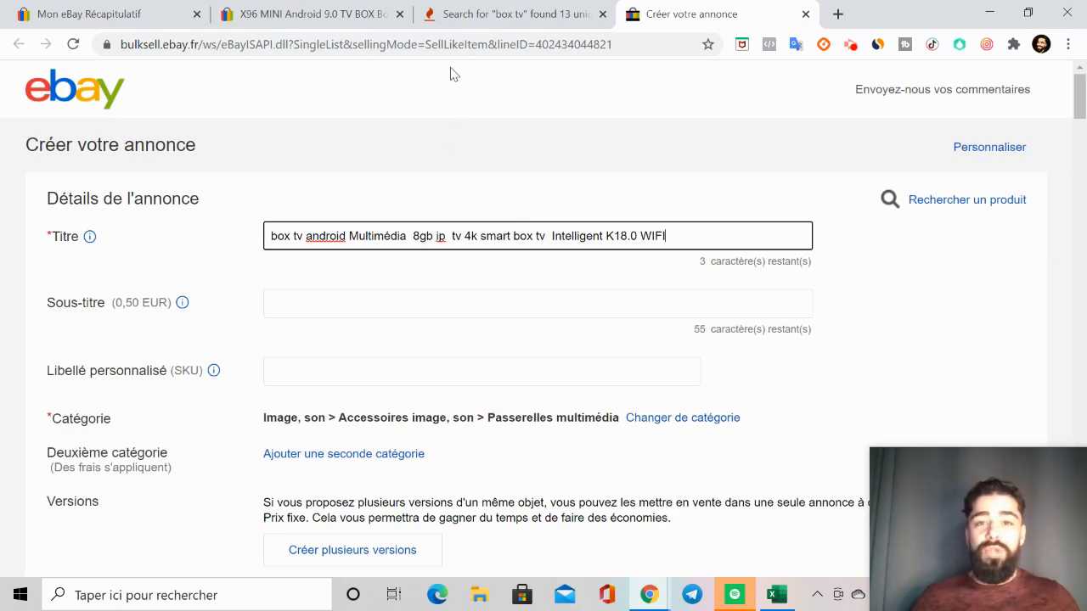
Step: Return to Keyword Tool and search its eBay suggestions for France with the shortened keyword "tv"
{"action": "left_click", "coordinate": [476, 17]}
{"action": "scroll", "coordinate": [344, 331], "scroll_direction": "up", "scroll_amount": 5}
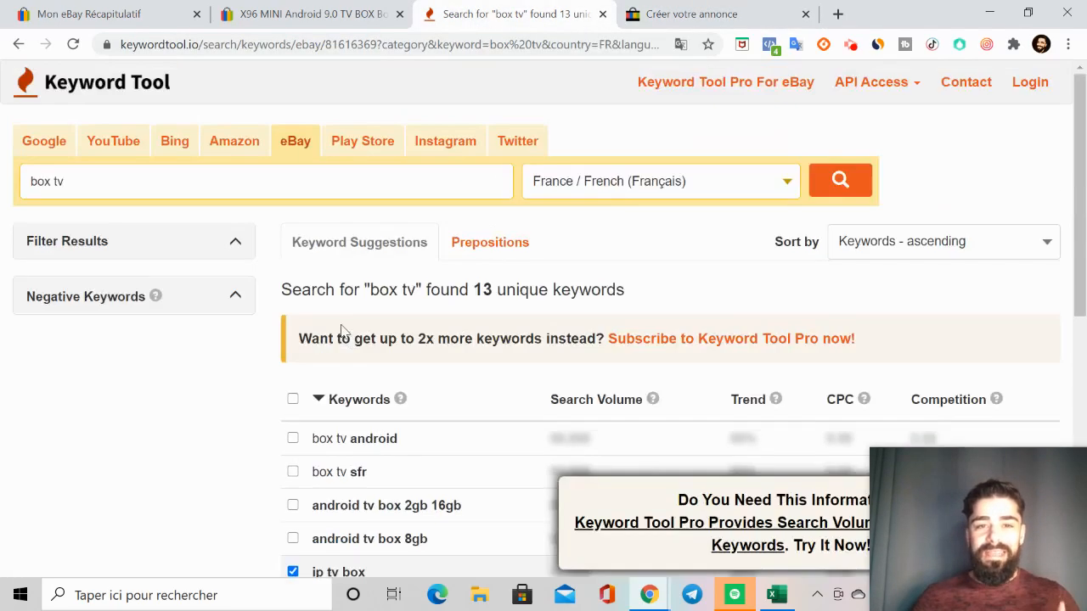
{"action": "left_click_drag", "start_coordinate": [47, 181], "coordinate": [24, 191]}
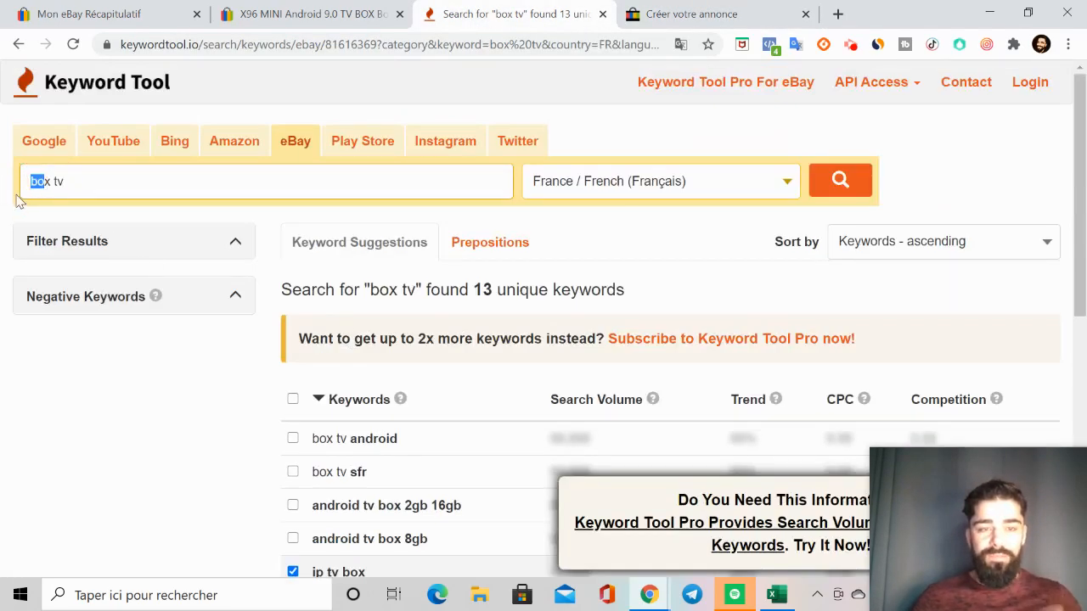
{"action": "key", "text": "BackSpace"}
{"action": "left_click", "coordinate": [44, 183]}
{"action": "key", "text": "BackSpace"}
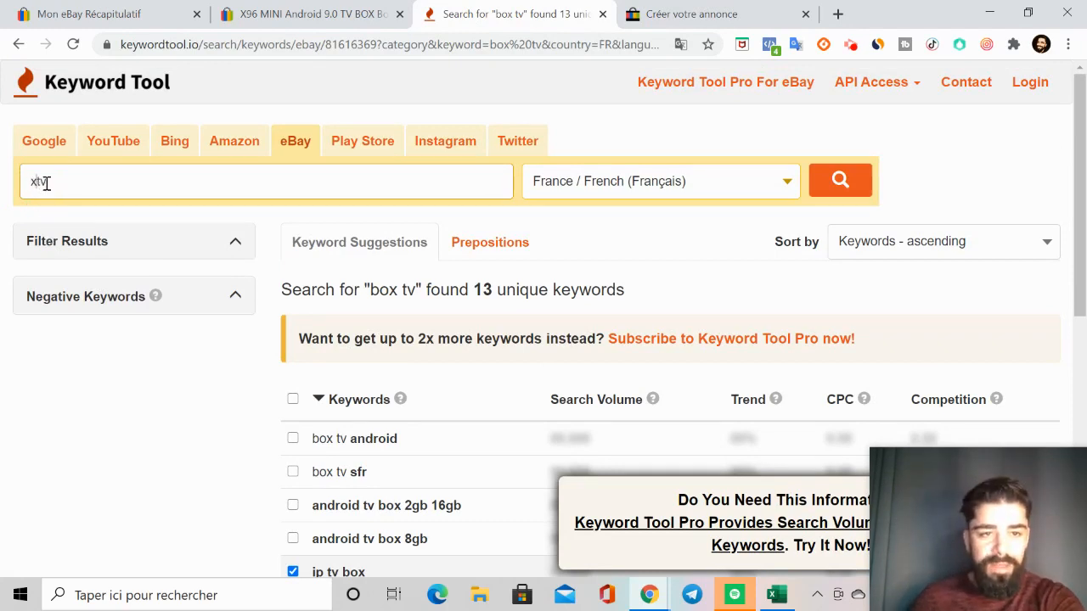
{"action": "key", "text": "Return"}
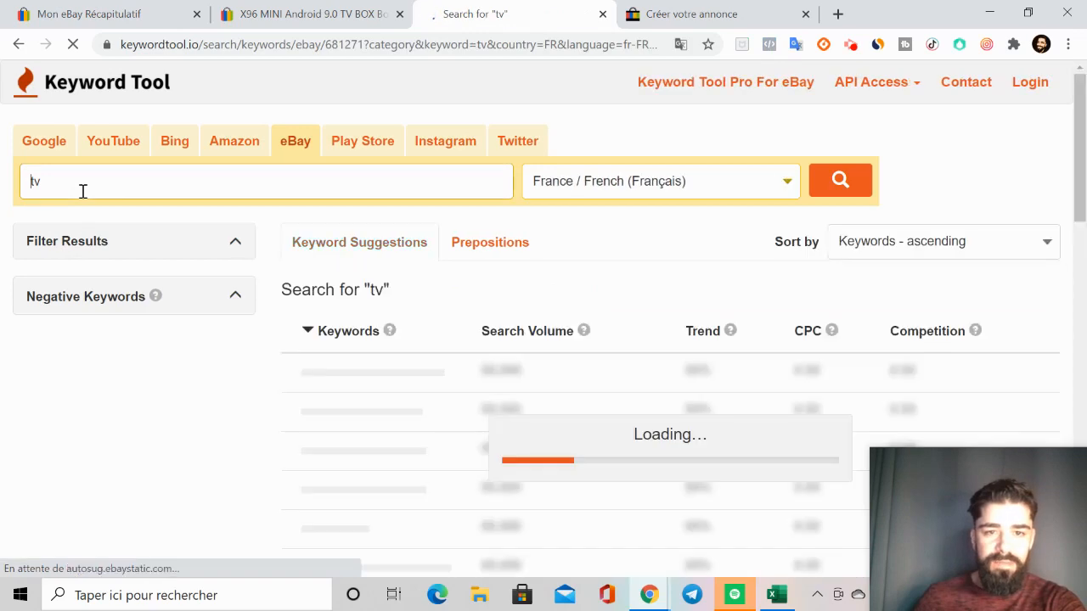
Step: Look through the keyword suggestions for "tv" to find further terms suitable for the TV box title
{"action": "scroll", "coordinate": [382, 399], "scroll_direction": "down", "scroll_amount": 3}
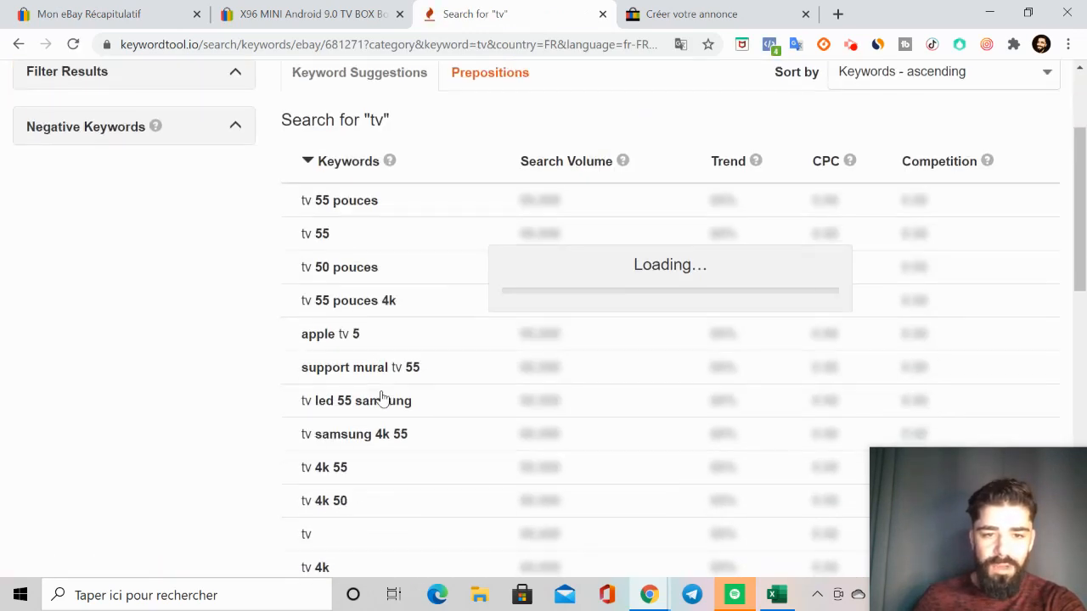
{"action": "scroll", "coordinate": [383, 399], "scroll_direction": "up", "scroll_amount": 2}
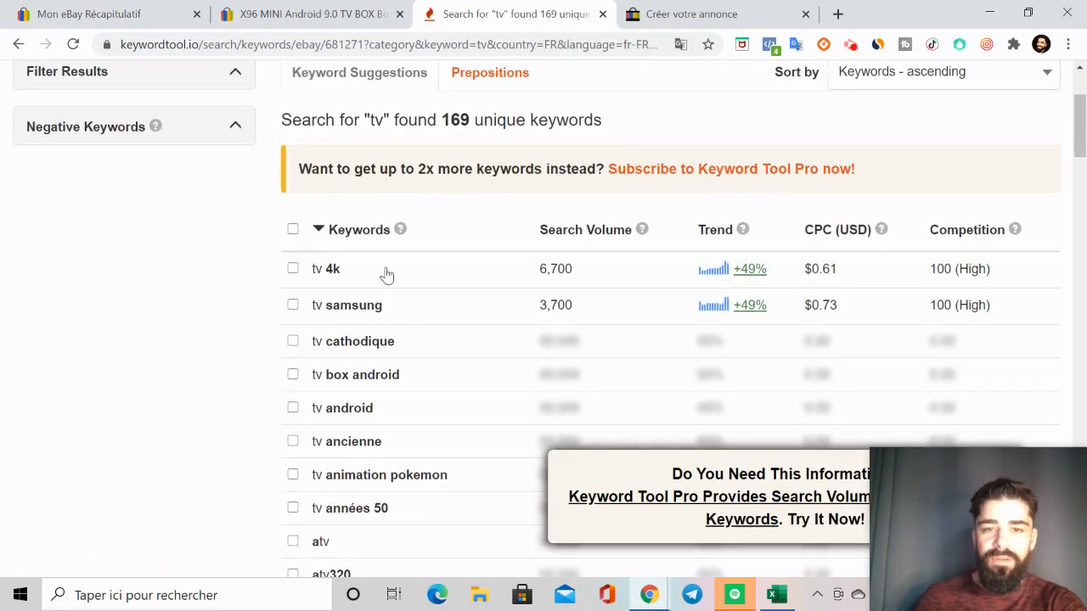
{"action": "scroll", "coordinate": [388, 381], "scroll_direction": "down", "scroll_amount": 1}
{"action": "scroll", "coordinate": [382, 446], "scroll_direction": "down", "scroll_amount": 2}
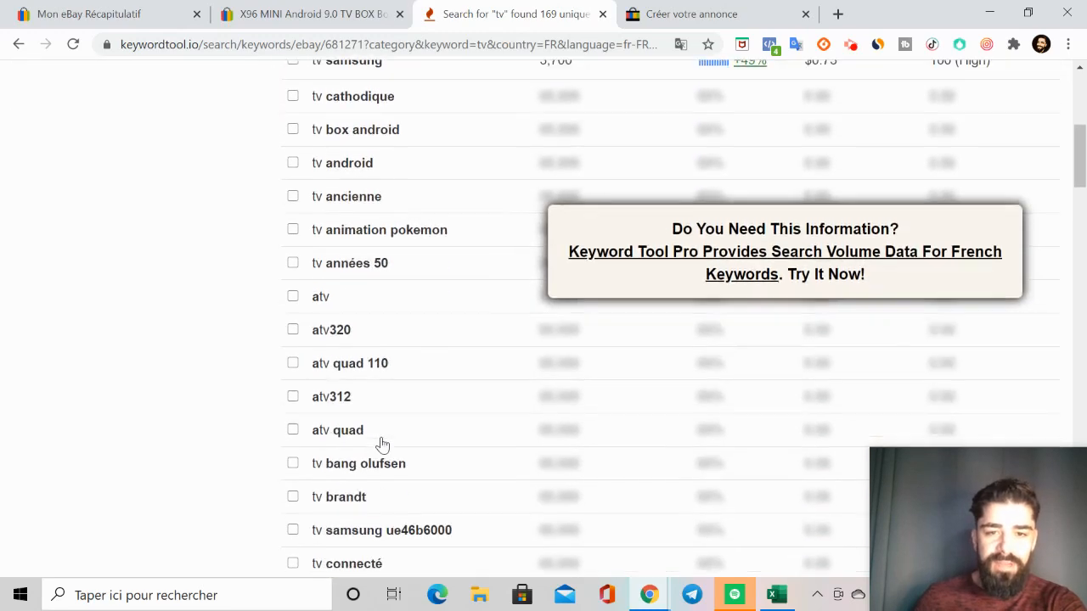
{"action": "scroll", "coordinate": [382, 446], "scroll_direction": "down", "scroll_amount": 3}
{"action": "scroll", "coordinate": [382, 446], "scroll_direction": "up", "scroll_amount": 1}
{"action": "scroll", "coordinate": [382, 446], "scroll_direction": "up", "scroll_amount": 6}
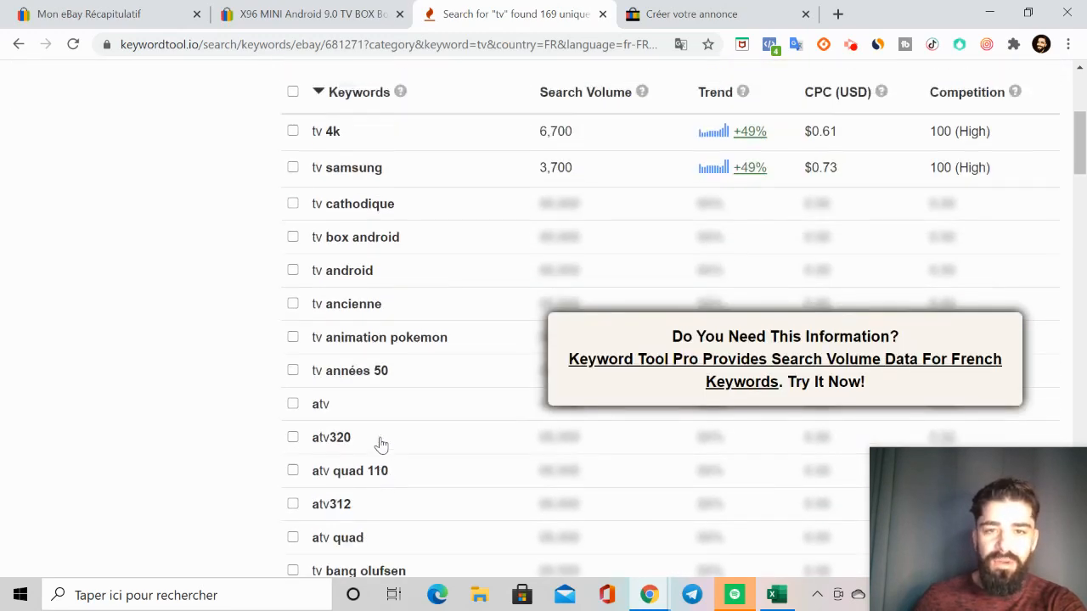
{"action": "scroll", "coordinate": [381, 443], "scroll_direction": "down", "scroll_amount": 2}
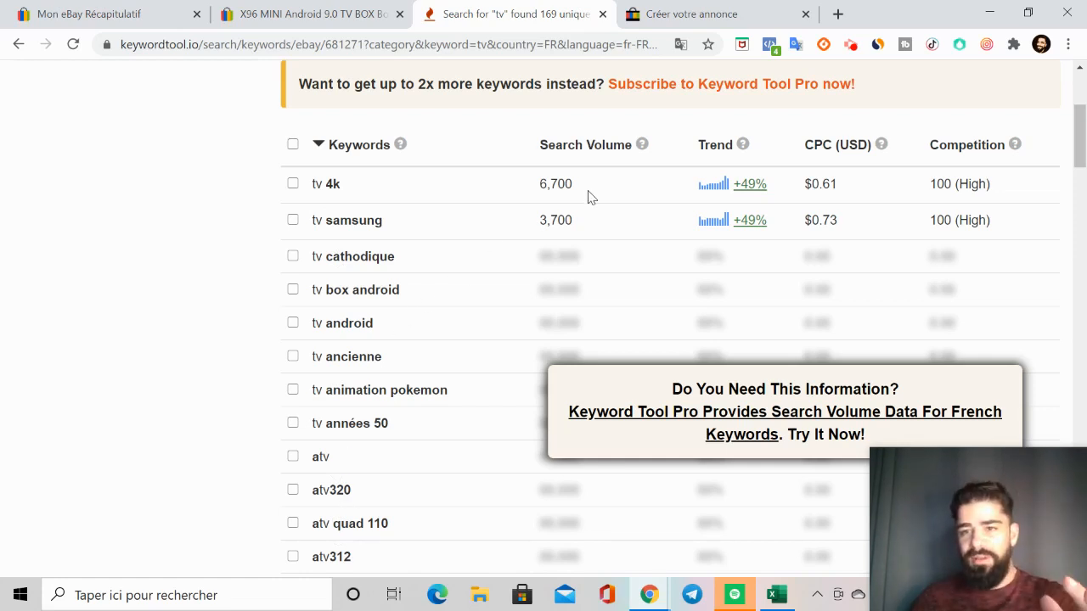
Step: Return to the new listing form and review its title, category and versions fields
{"action": "left_click", "coordinate": [345, 19]}
{"action": "left_click", "coordinate": [522, 17]}
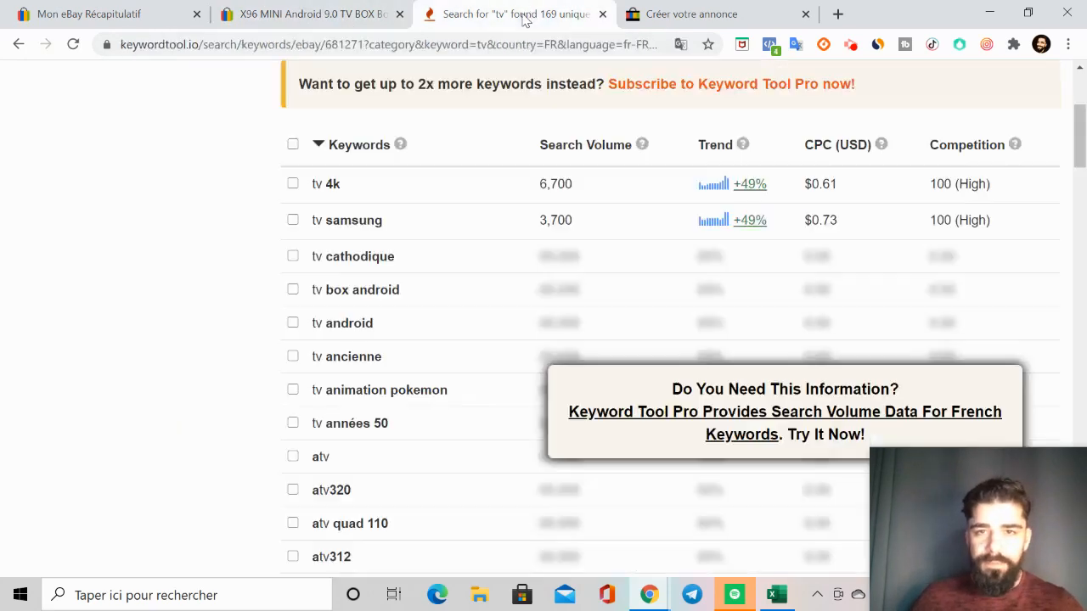
{"action": "left_click", "coordinate": [655, 14]}
{"action": "scroll", "coordinate": [321, 250], "scroll_direction": "down", "scroll_amount": 1}
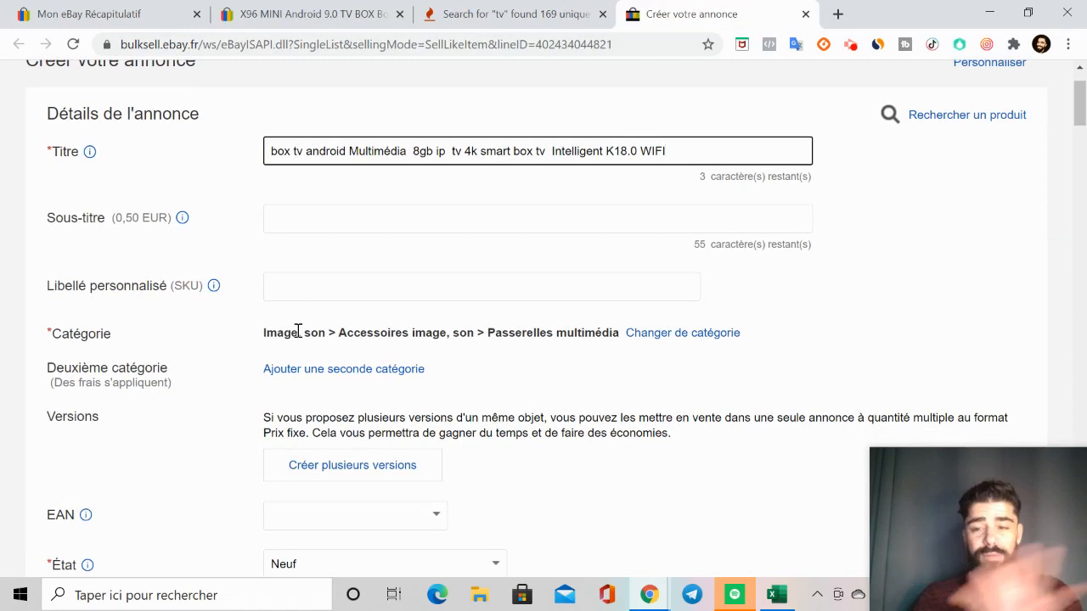
{"action": "scroll", "coordinate": [333, 310], "scroll_direction": "down", "scroll_amount": 1}
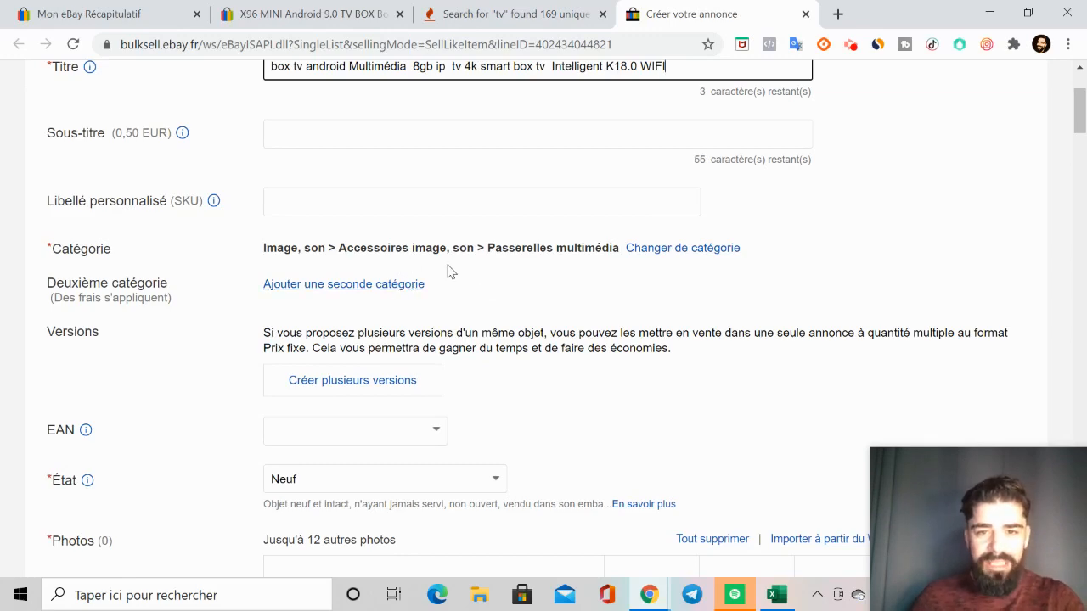
{"action": "scroll", "coordinate": [472, 277], "scroll_direction": "down", "scroll_amount": 2}
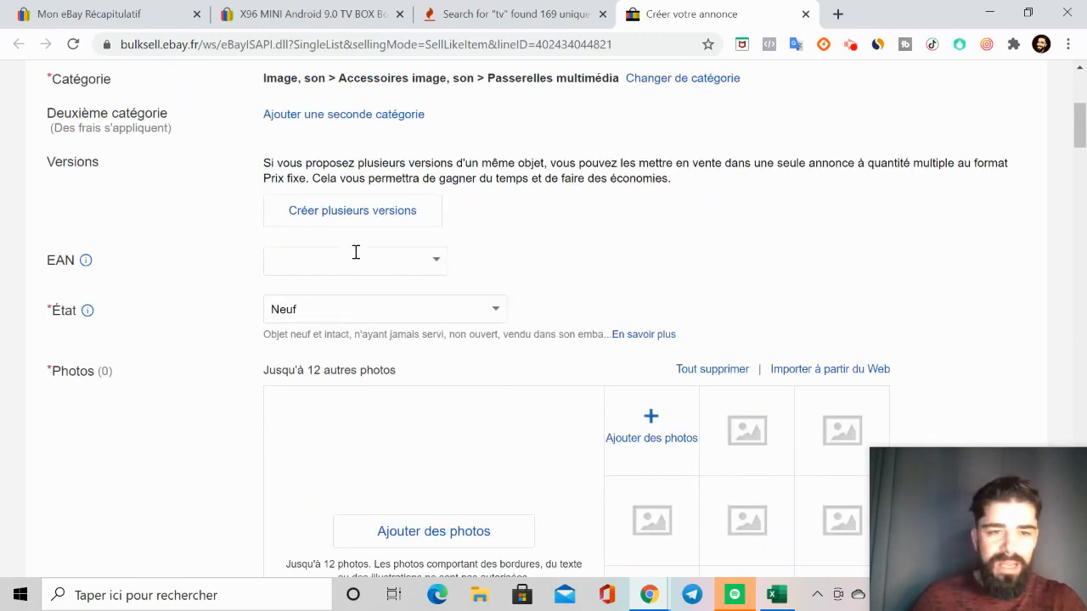
Step: Check the EAN field's options without entering a code, and choose Neuf as the item's condition
{"action": "left_click", "coordinate": [386, 264]}
{"action": "left_click", "coordinate": [437, 258]}
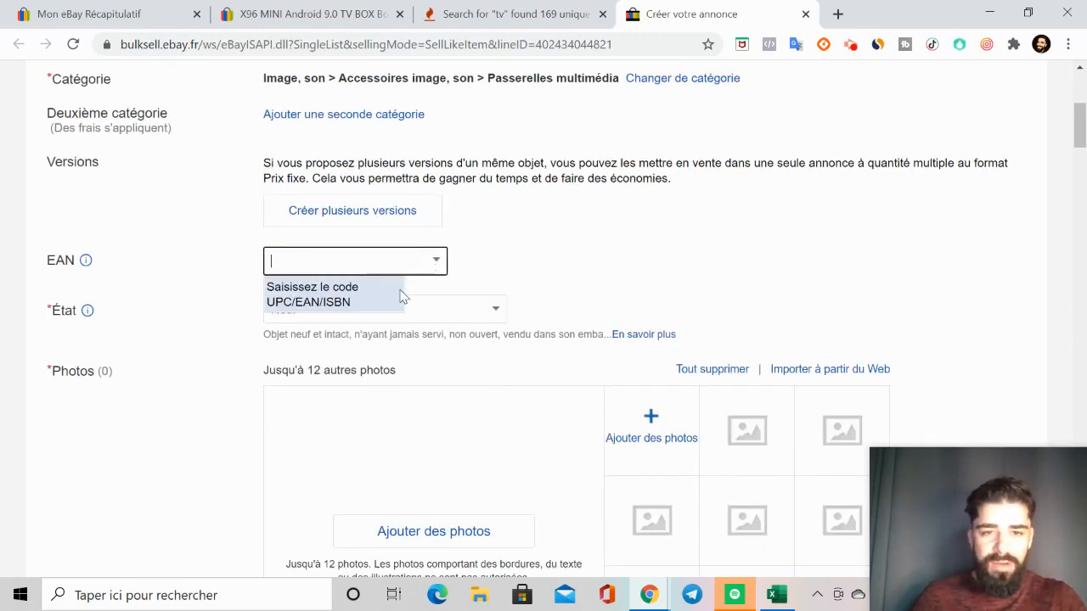
{"action": "left_click", "coordinate": [380, 294]}
{"action": "left_click", "coordinate": [486, 311]}
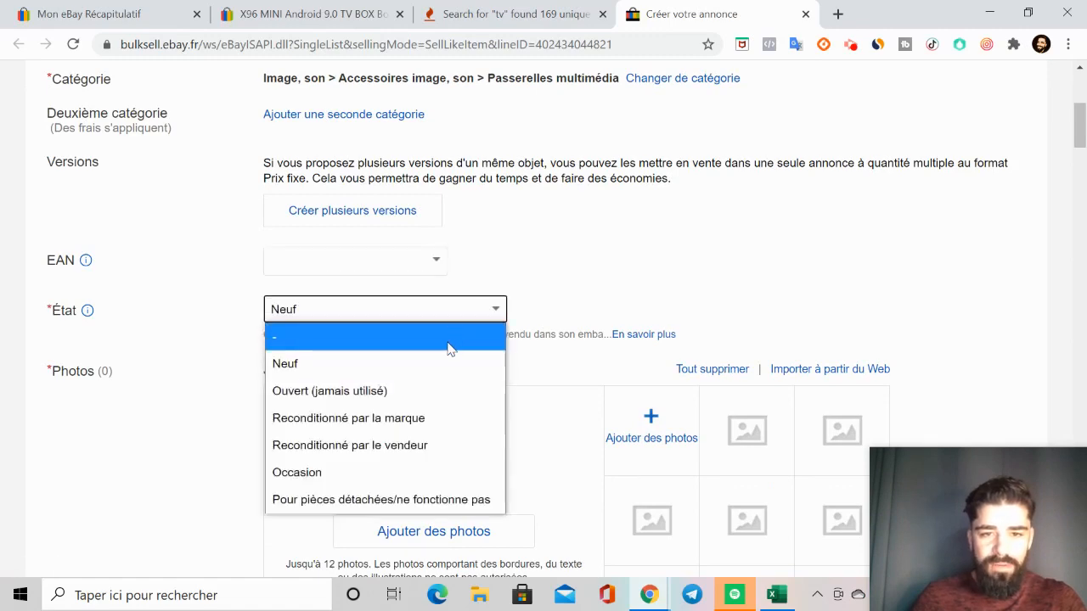
{"action": "left_click", "coordinate": [439, 355]}
{"action": "scroll", "coordinate": [589, 260], "scroll_direction": "down", "scroll_amount": 3}
{"action": "scroll", "coordinate": [572, 258], "scroll_direction": "up", "scroll_amount": 3}
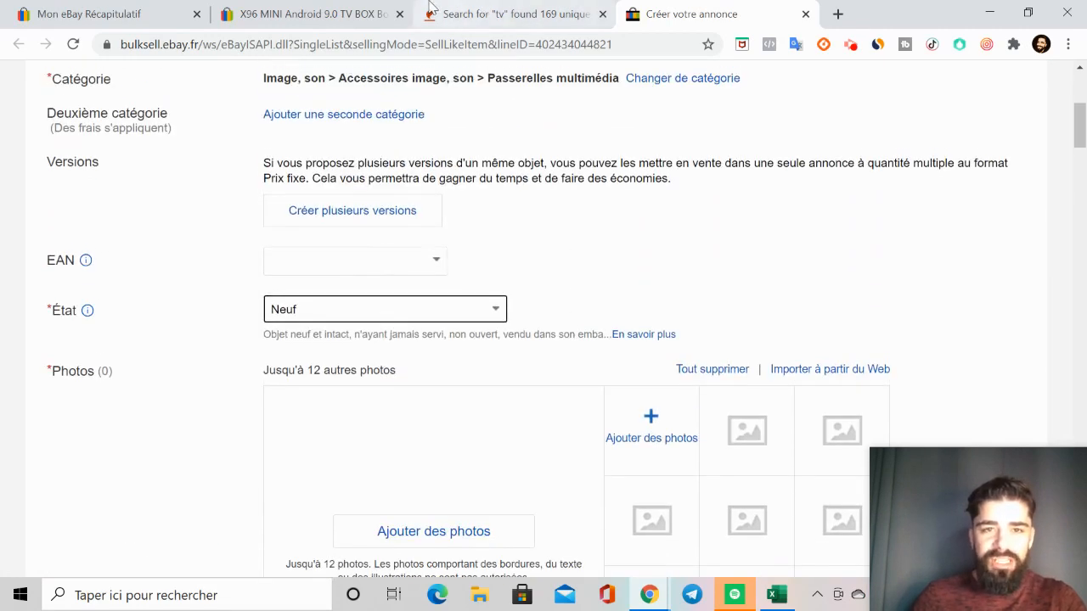
Step: Enlarge the original listing's main product photo and save it to the Téléchargements folder as s-l1600 (1).jpg
{"action": "left_click", "coordinate": [337, 16]}
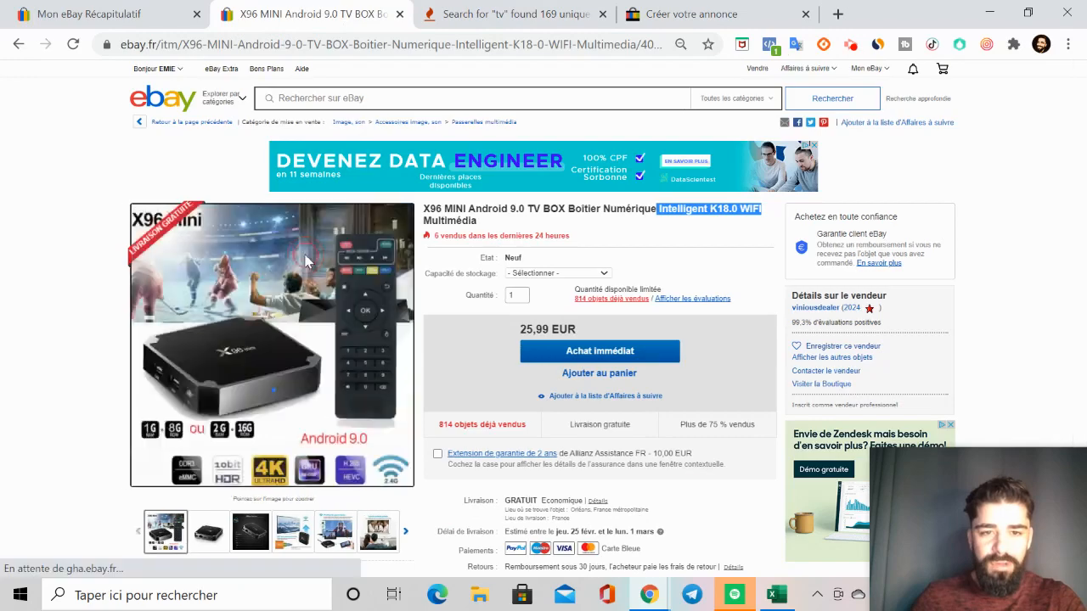
{"action": "left_click", "coordinate": [307, 260]}
{"action": "right_click", "coordinate": [423, 184]}
{"action": "left_click", "coordinate": [542, 222]}
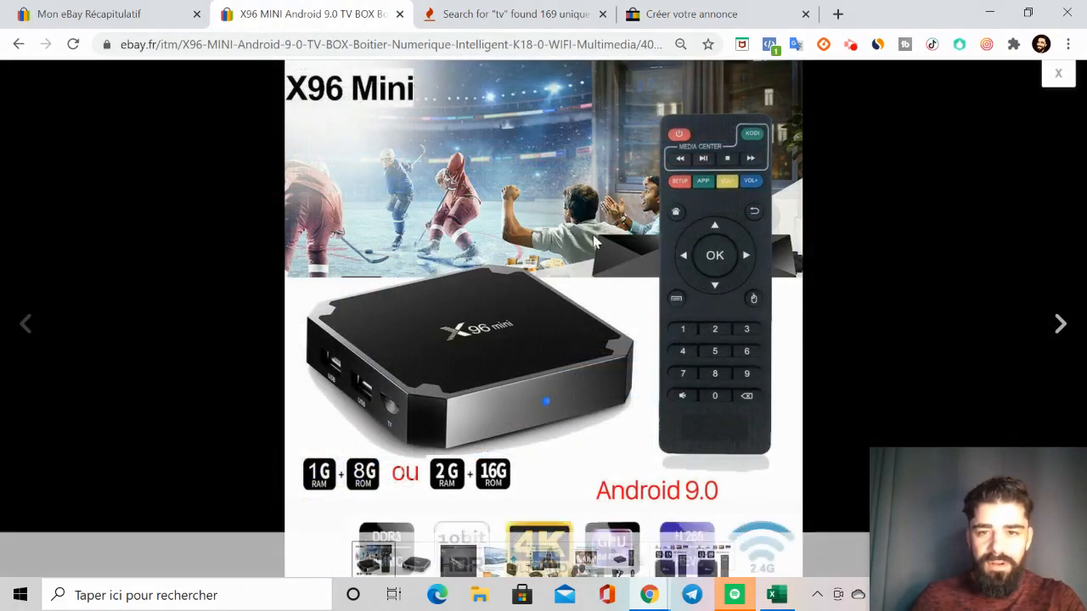
{"action": "left_click", "coordinate": [626, 456]}
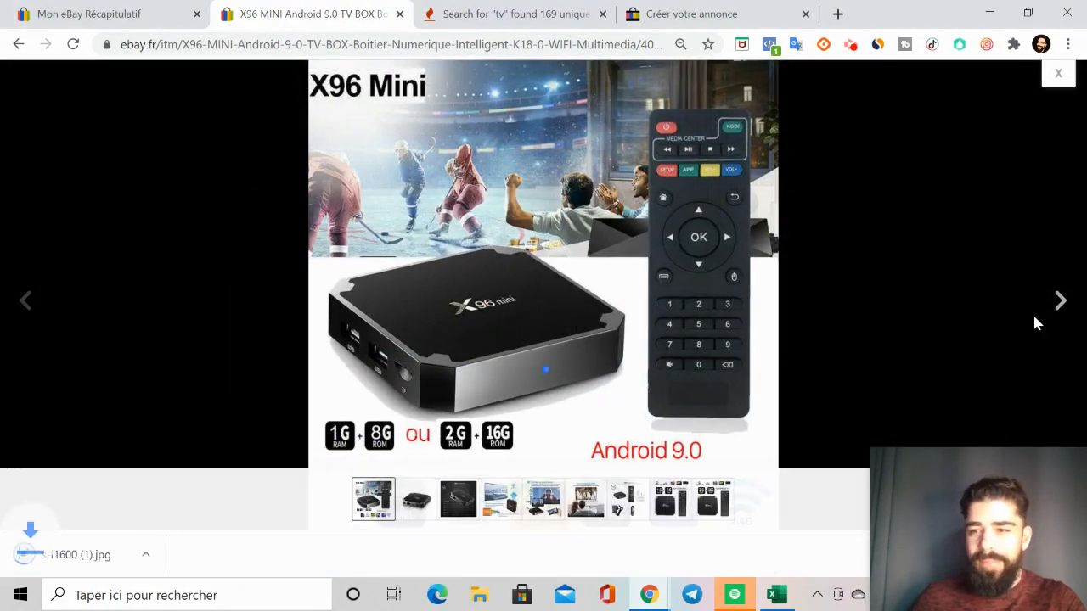
Step: Save the second product photo, showing the box's rear ports, as s-l1600 (2).jpg in Téléchargements
{"action": "left_click", "coordinate": [1060, 300]}
{"action": "right_click", "coordinate": [498, 248]}
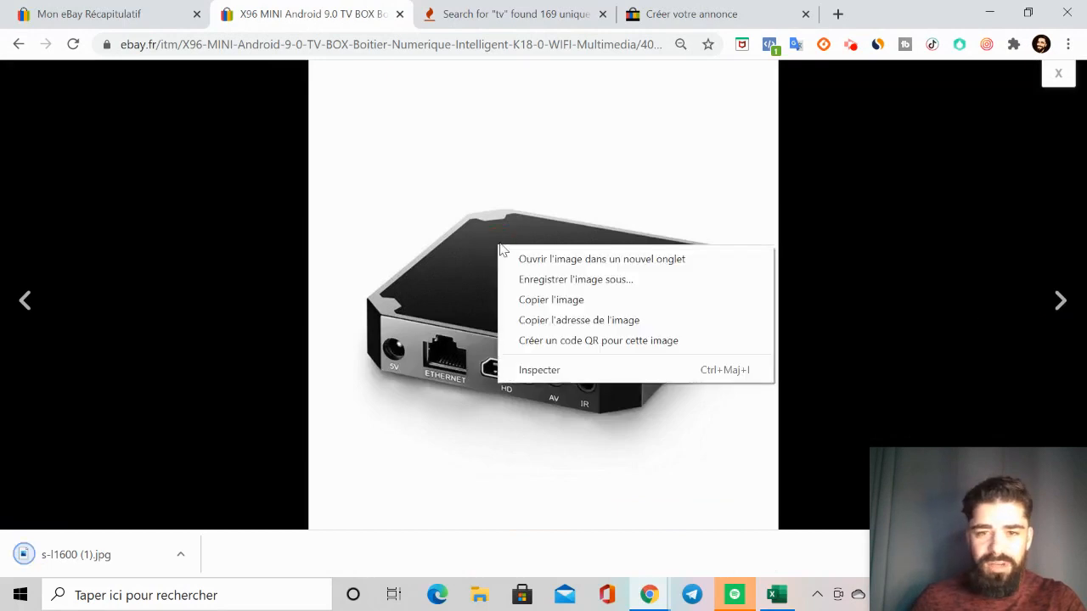
{"action": "left_click", "coordinate": [553, 280]}
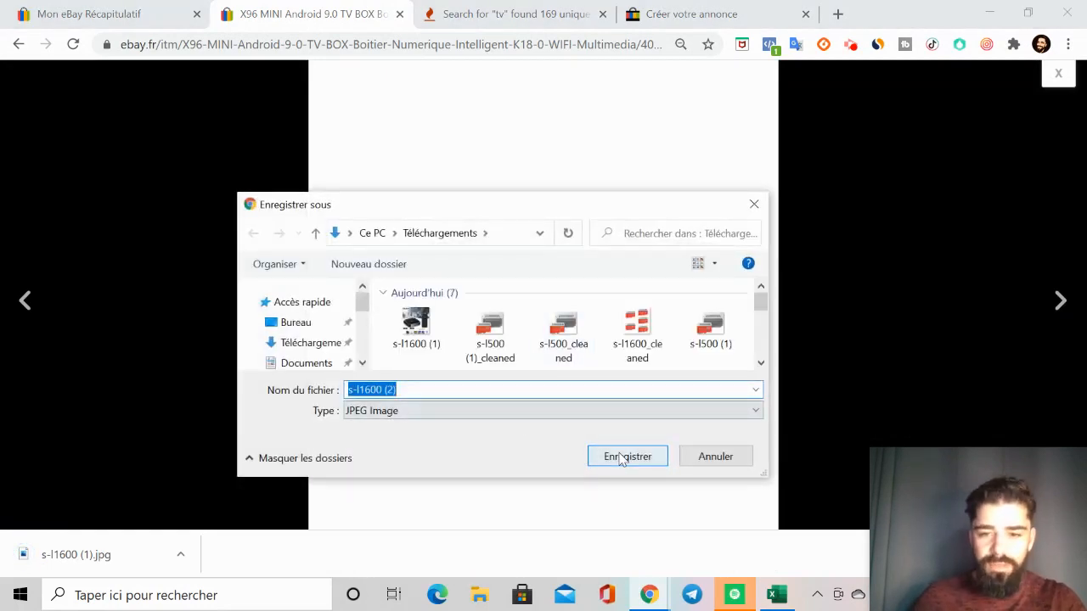
{"action": "left_click", "coordinate": [626, 457]}
Step: Save the third product photo, the labelled X96mini port diagram, as s-l1600 (3).jpg in Téléchargements
{"action": "left_click", "coordinate": [1059, 304]}
{"action": "right_click", "coordinate": [575, 292]}
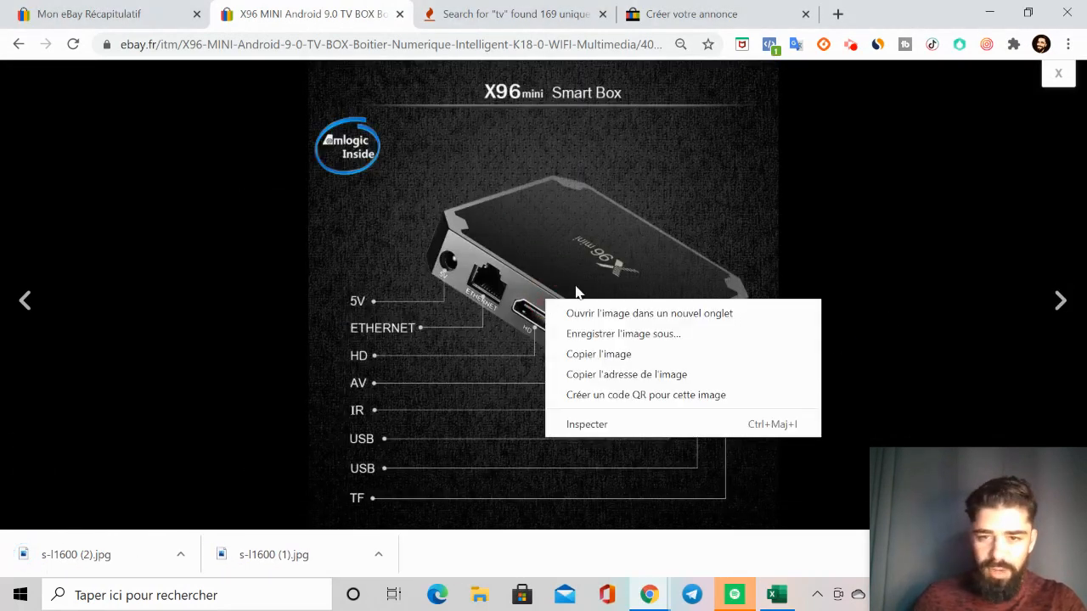
{"action": "left_click", "coordinate": [594, 334]}
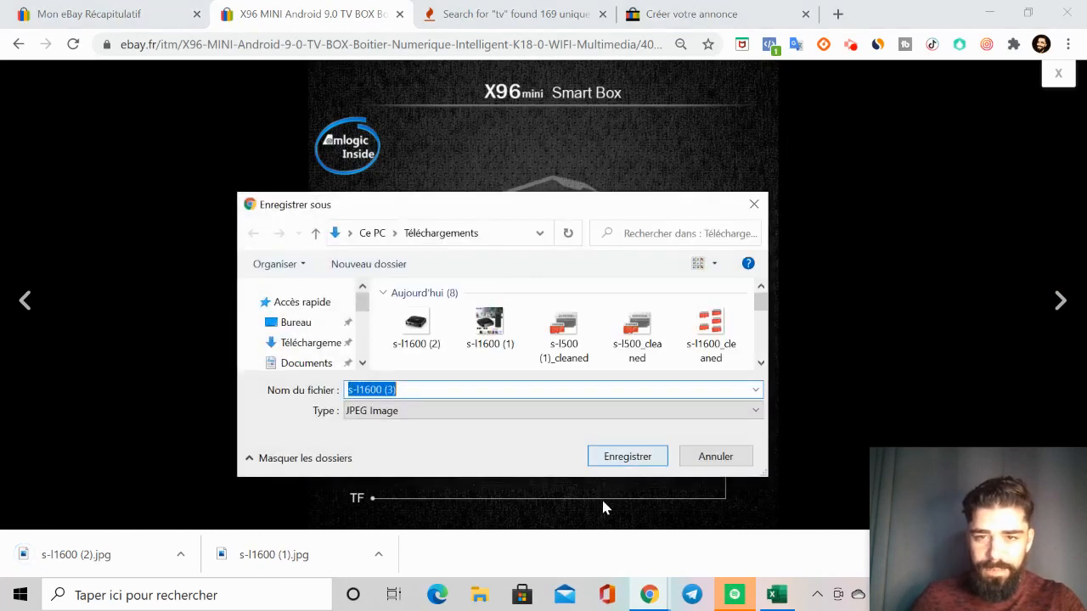
{"action": "left_click", "coordinate": [626, 457]}
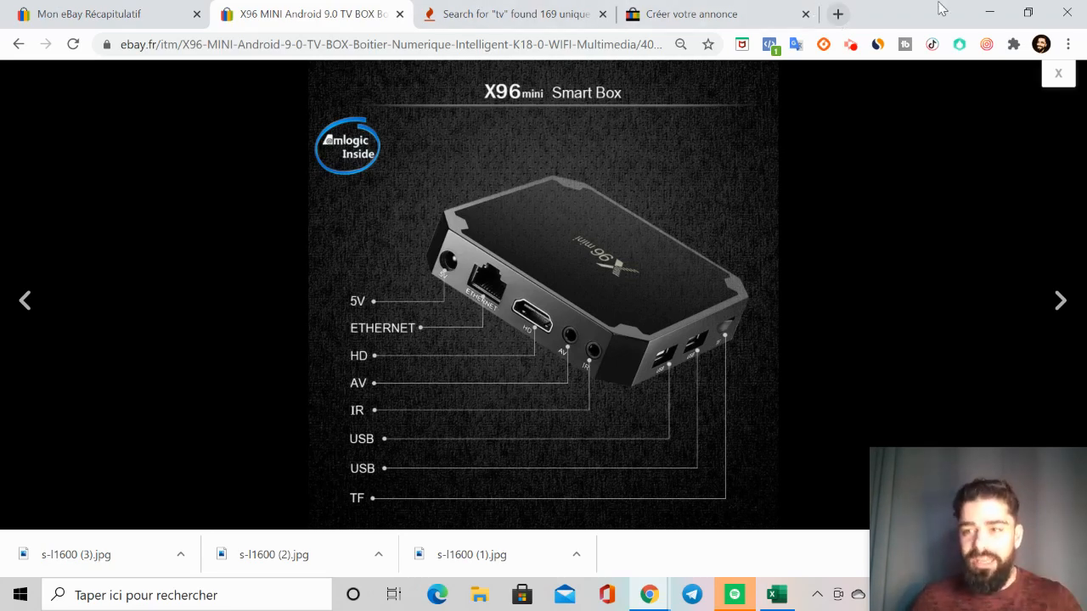
Step: Minimize the browser, launch ExifCleaner from the desktop and agree to its evaluation terms
{"action": "left_click", "coordinate": [982, 13]}
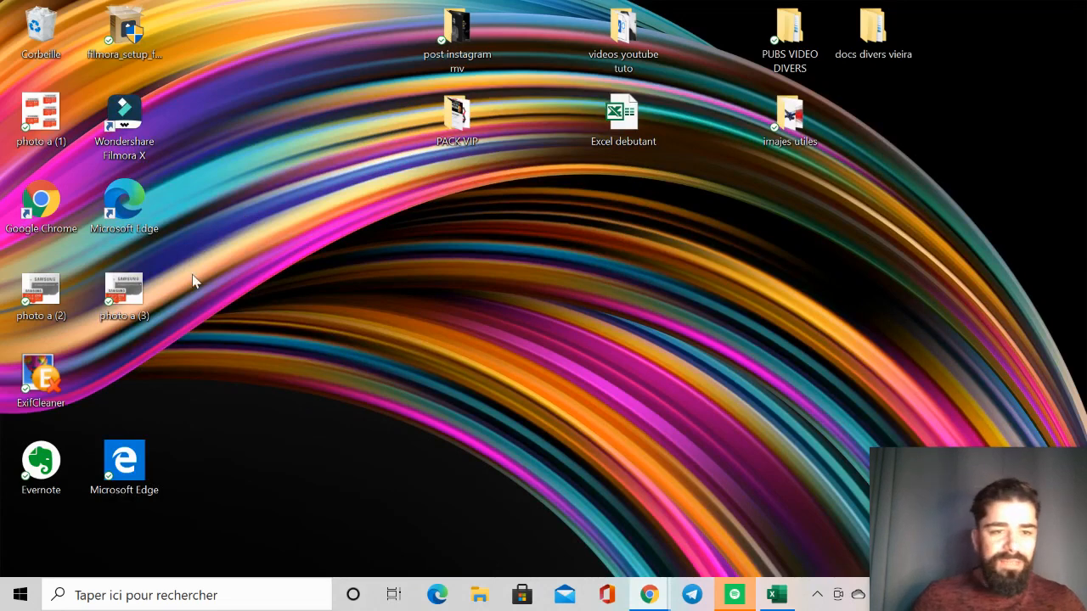
{"action": "double_click", "coordinate": [31, 390]}
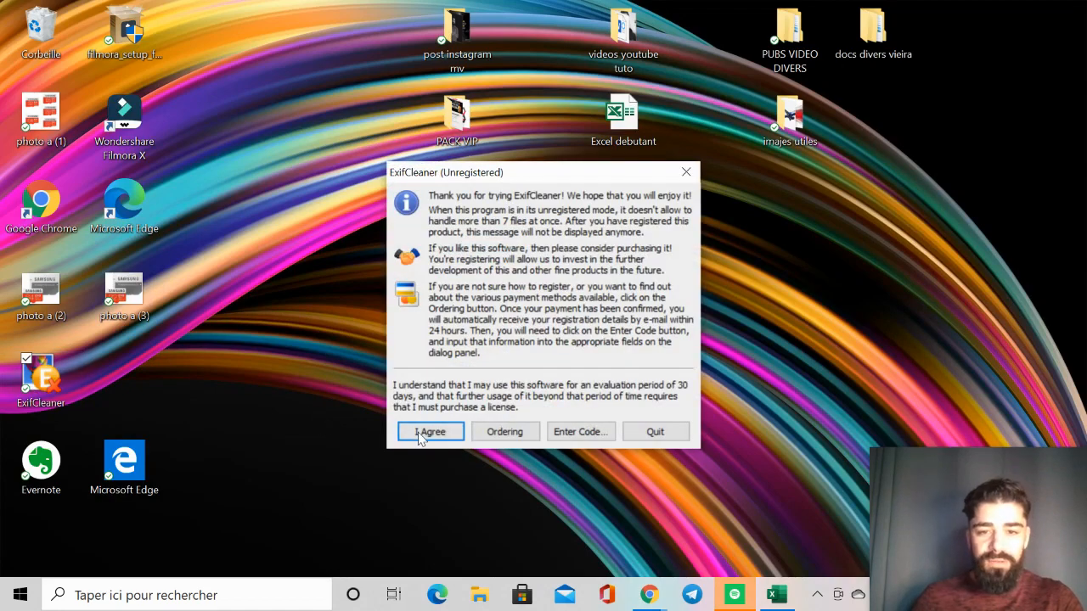
{"action": "left_click", "coordinate": [428, 432]}
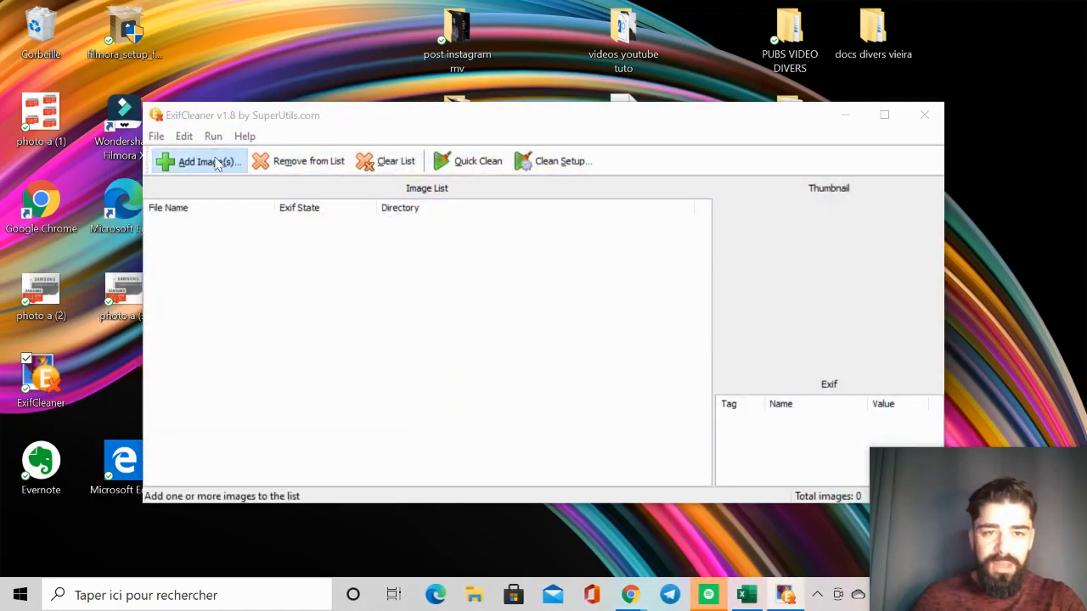
Step: Add the images s-l1600 (1), s-l1600 (2) and s-l1600 (3) from Téléchargements to the cleaning list
{"action": "left_click", "coordinate": [217, 163]}
{"action": "left_click", "coordinate": [355, 268]}
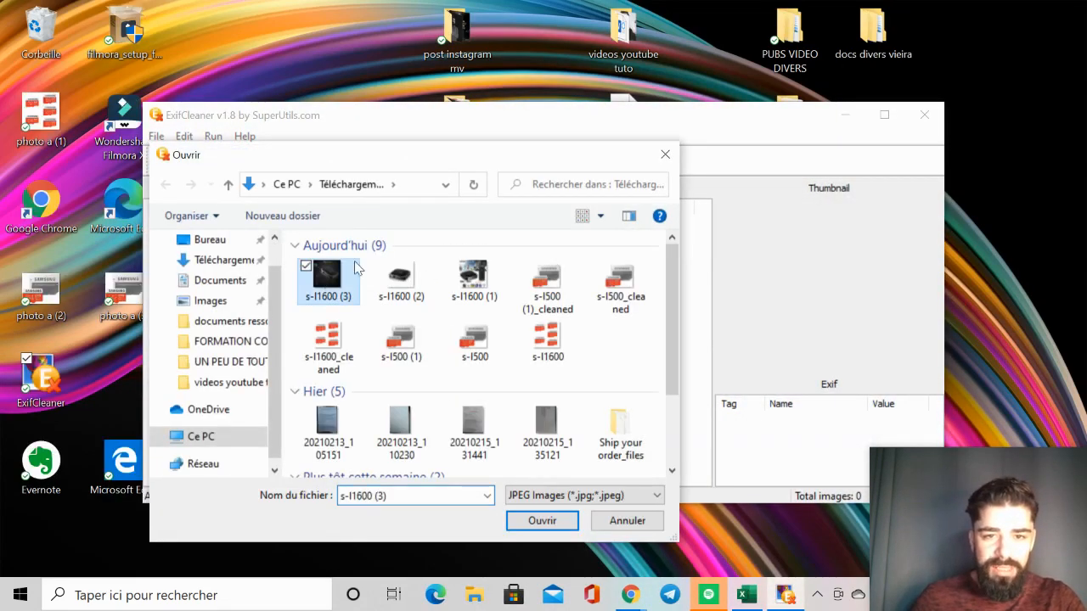
{"action": "left_click", "coordinate": [399, 276], "text": "ctrl"}
{"action": "left_click", "coordinate": [473, 276], "text": "ctrl"}
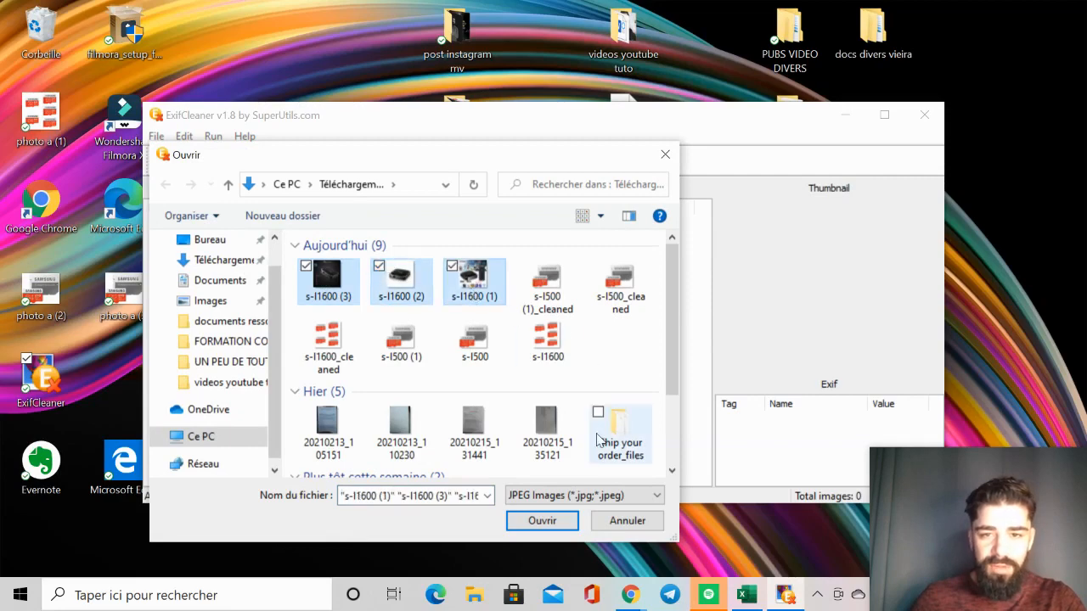
{"action": "left_click", "coordinate": [535, 528]}
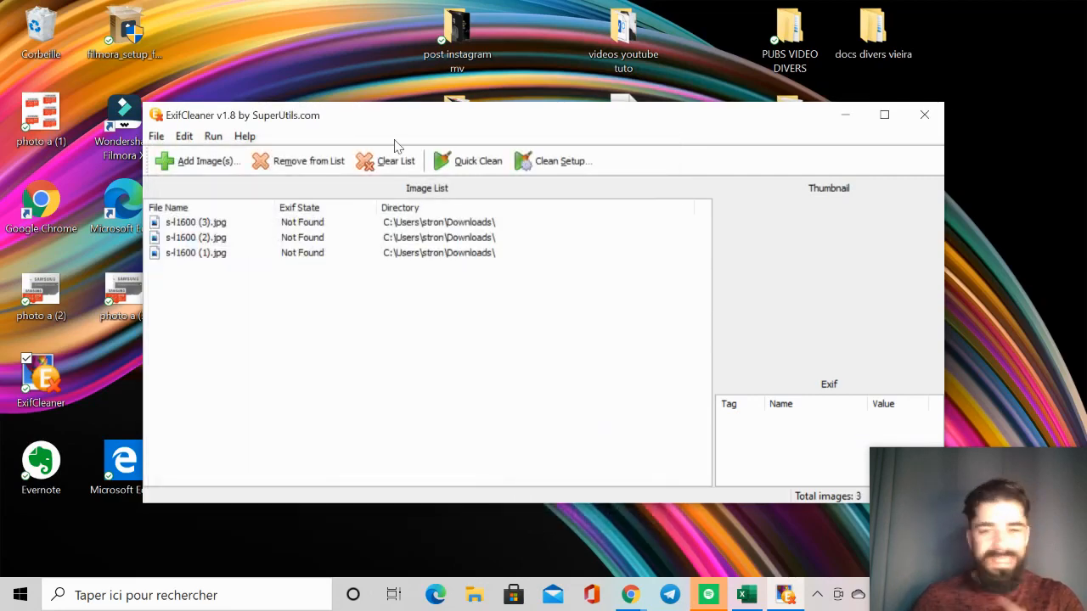
Step: Run Quick Clean on the three listed images, accepting the metadata deletion and evaluation terms, and close ExifCleaner
{"action": "left_click", "coordinate": [467, 161]}
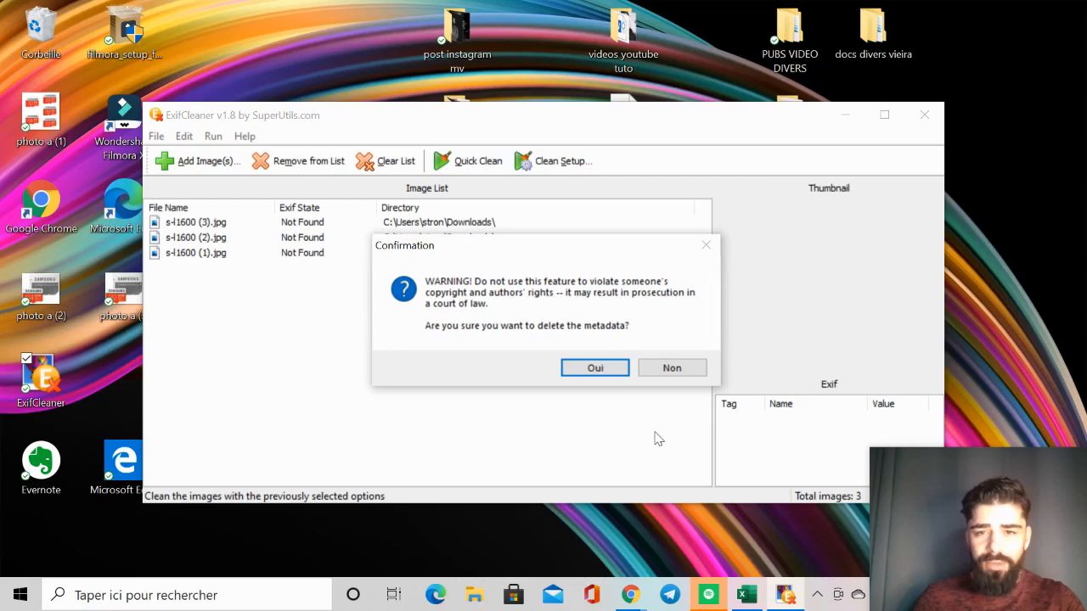
{"action": "left_click", "coordinate": [597, 369]}
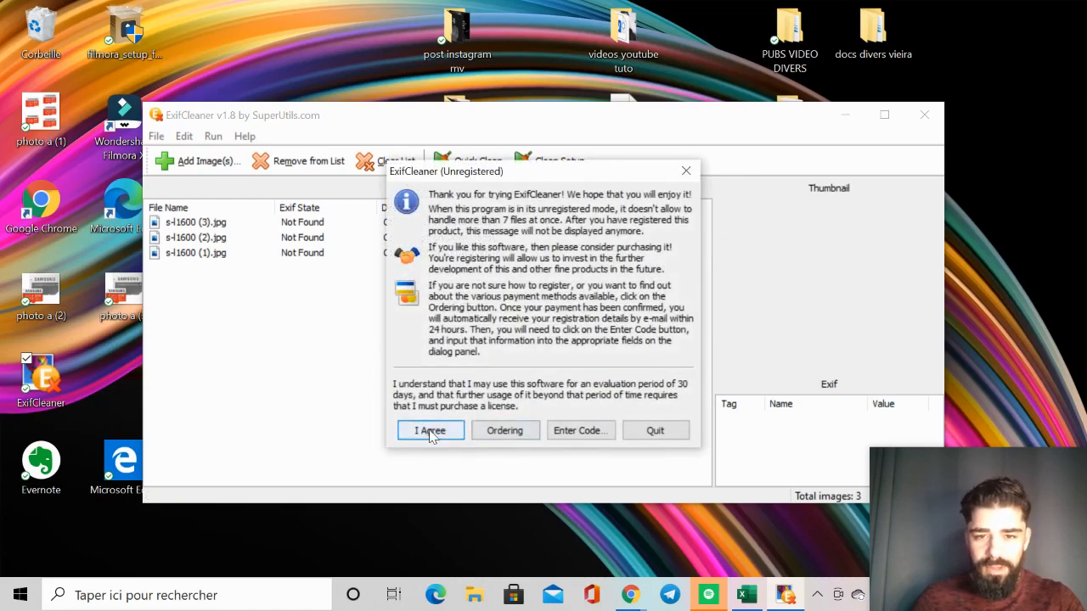
{"action": "left_click", "coordinate": [431, 432]}
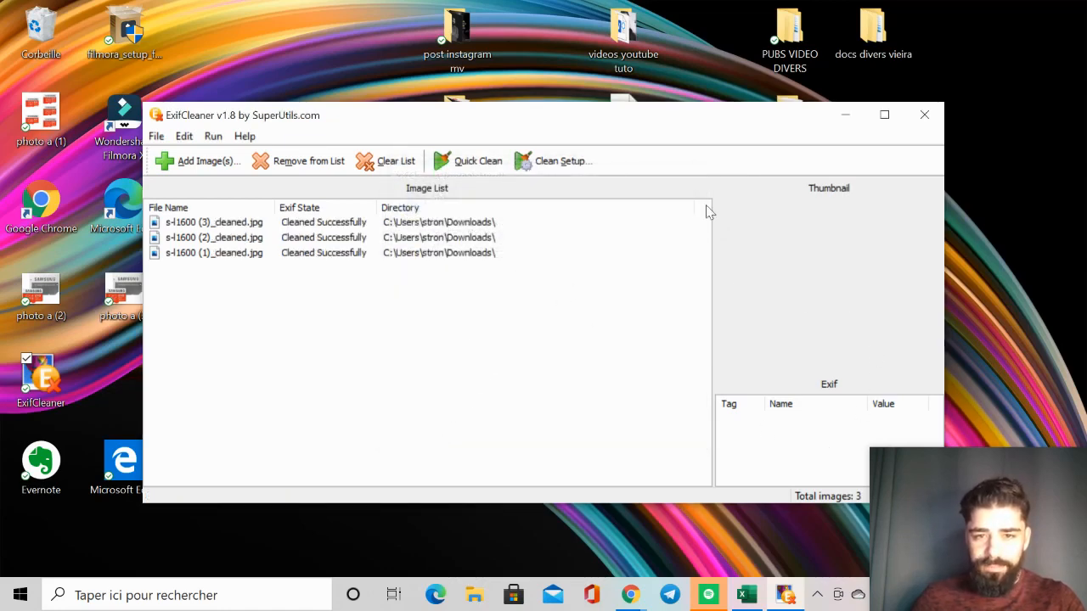
{"action": "left_click", "coordinate": [925, 116]}
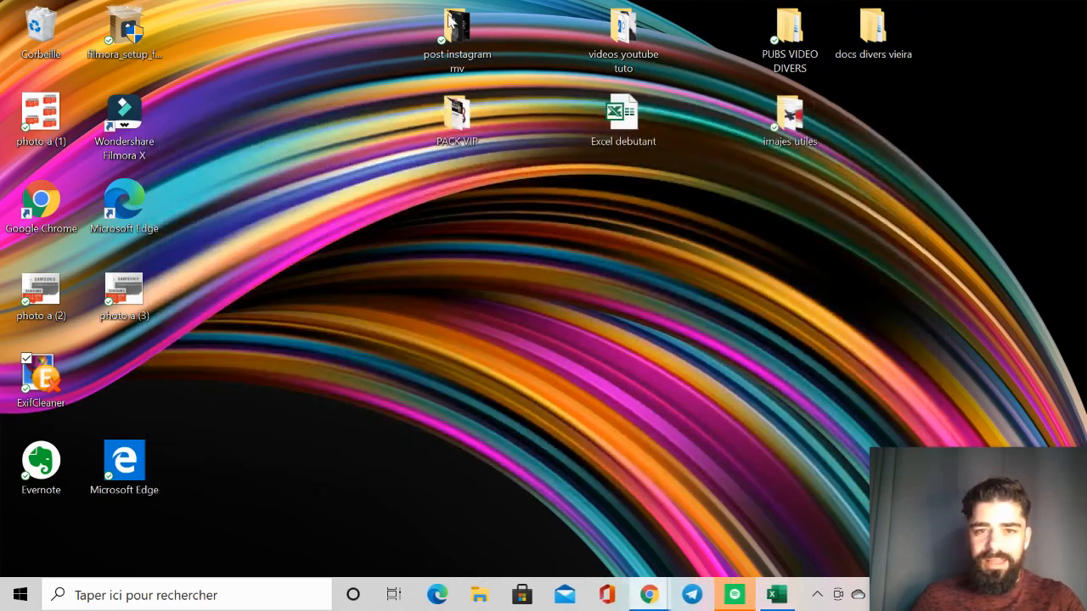
Step: Delete the old product images photo a (1), photo a (2) and photo a (3) from the desktop
{"action": "left_click", "coordinate": [118, 287]}
{"action": "key", "text": "Delete"}
{"action": "key", "text": "Delete"}
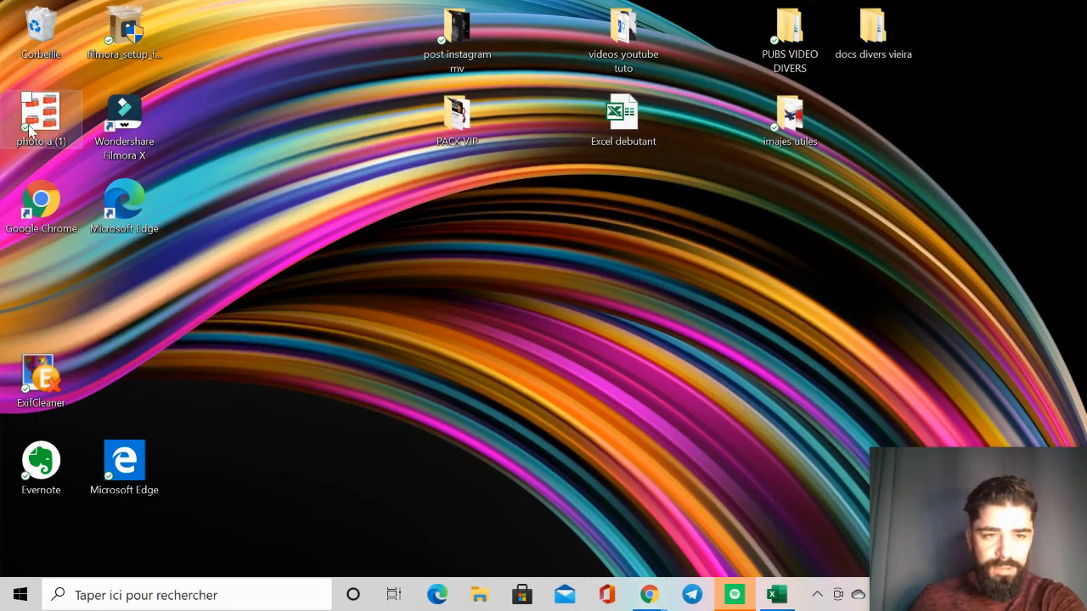
Step: Copy s-l1600 (1)_cleaned, (2)_cleaned and (3)_cleaned from Téléchargements and paste them onto the desktop
{"action": "left_click", "coordinate": [480, 594]}
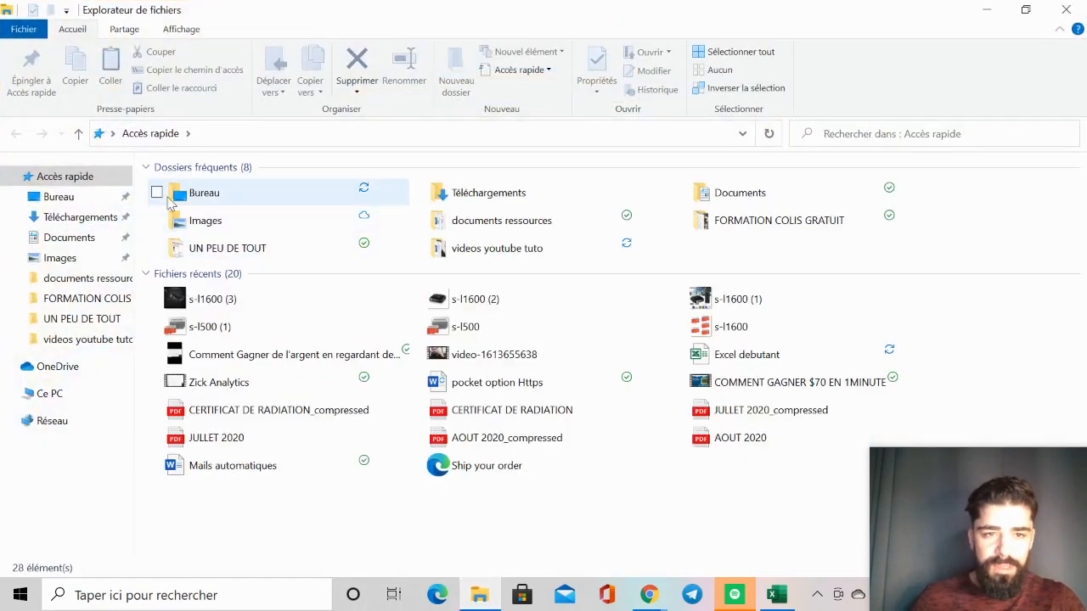
{"action": "left_click", "coordinate": [68, 216]}
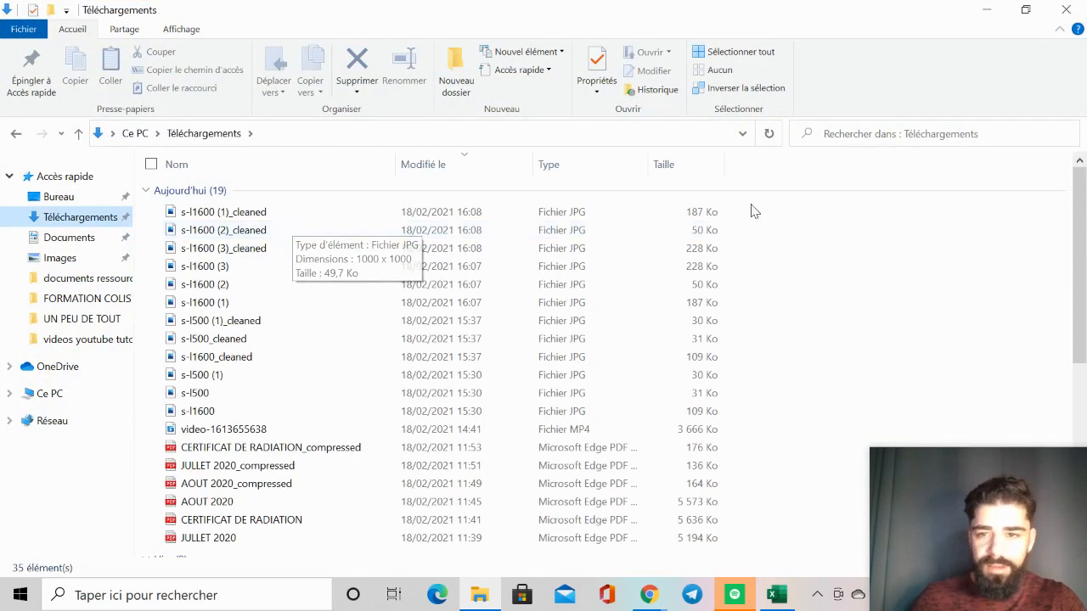
{"action": "left_click_drag", "start_coordinate": [755, 203], "coordinate": [713, 252]}
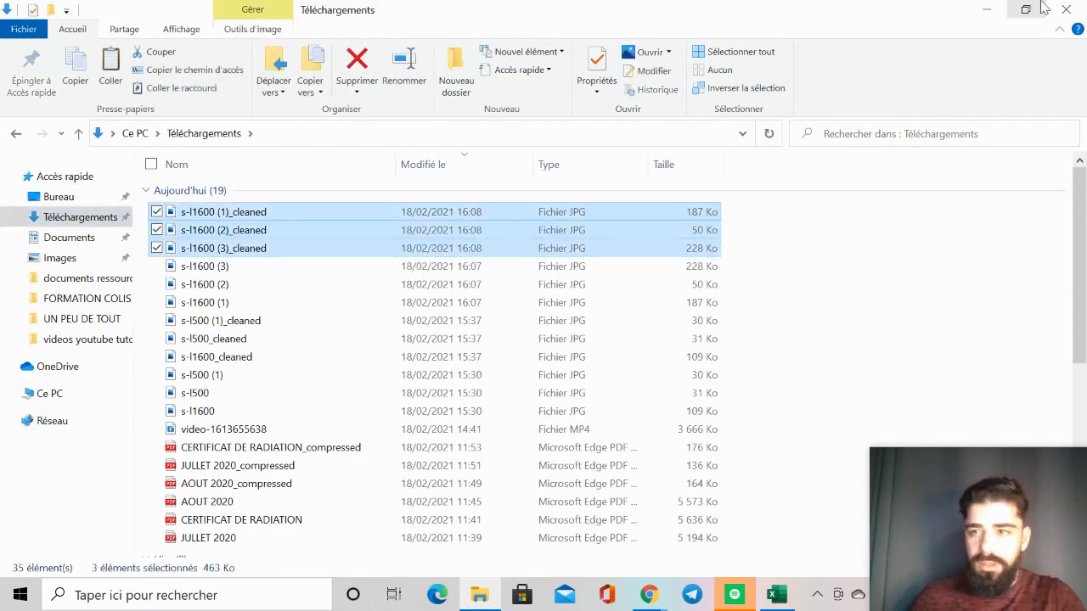
{"action": "left_click", "coordinate": [1068, 8]}
{"action": "right_click", "coordinate": [461, 258]}
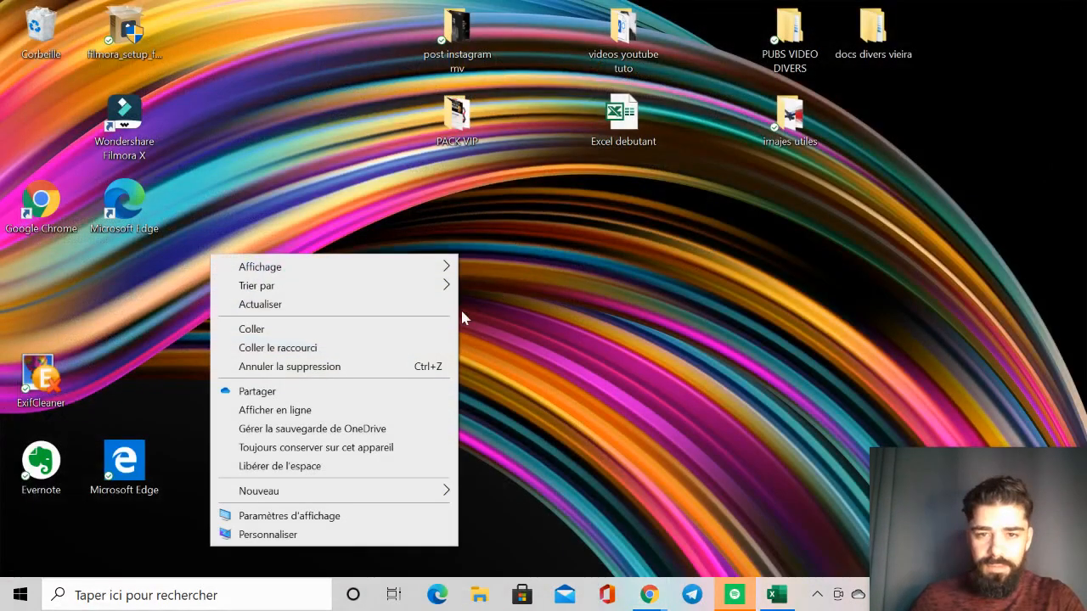
{"action": "left_click", "coordinate": [393, 329]}
Step: Batch rename the three cleaned photos on the desktop with the base name PHOTOA
{"action": "right_click", "coordinate": [445, 241]}
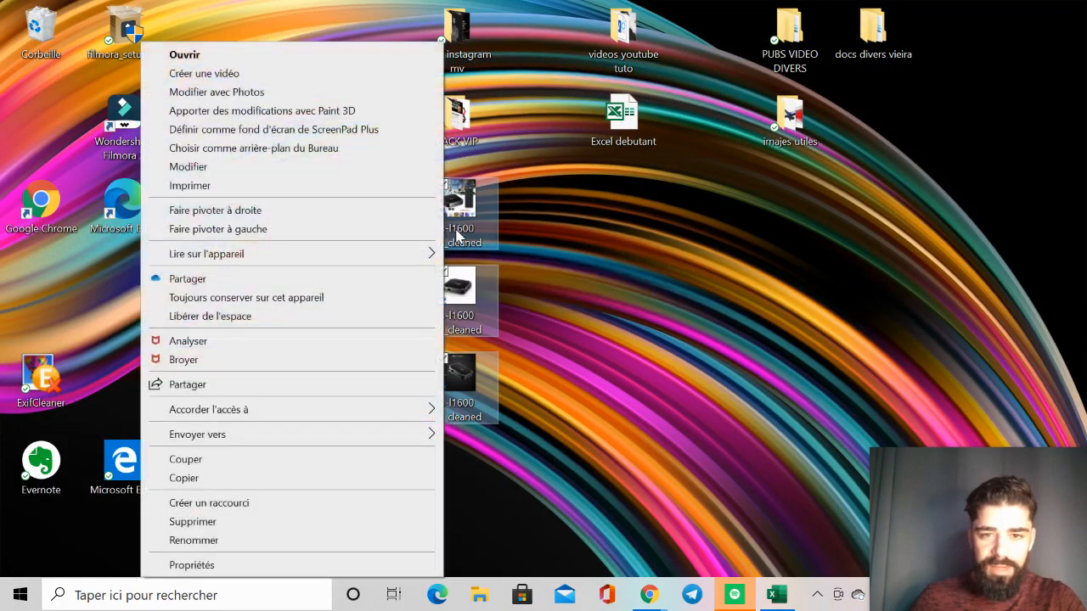
{"action": "left_click", "coordinate": [235, 543]}
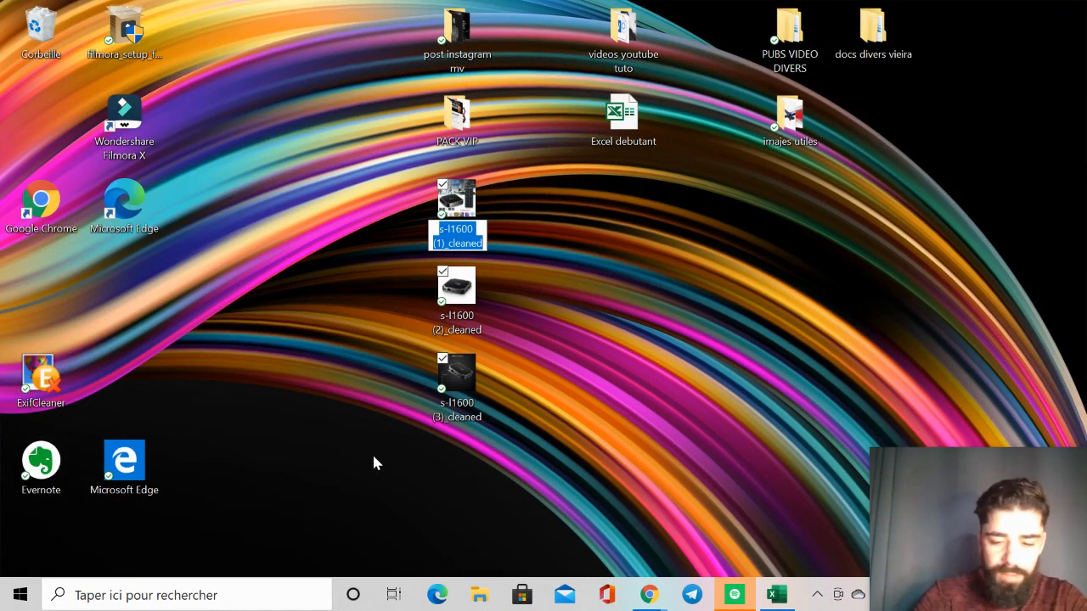
{"action": "type", "text": "PHOTO"}
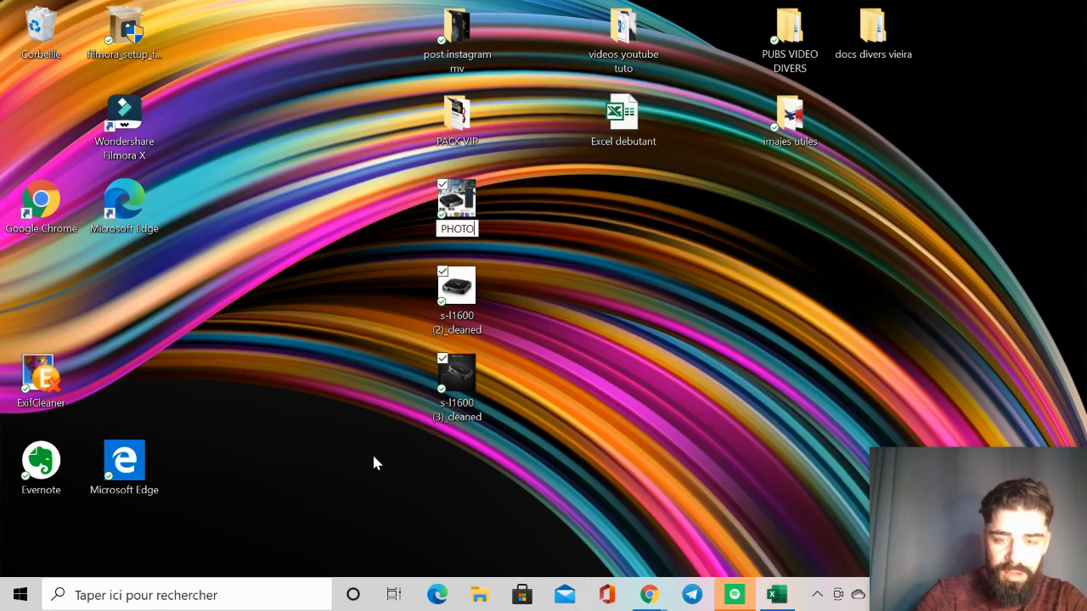
{"action": "type", "text": "A"}
{"action": "key", "text": "Return"}
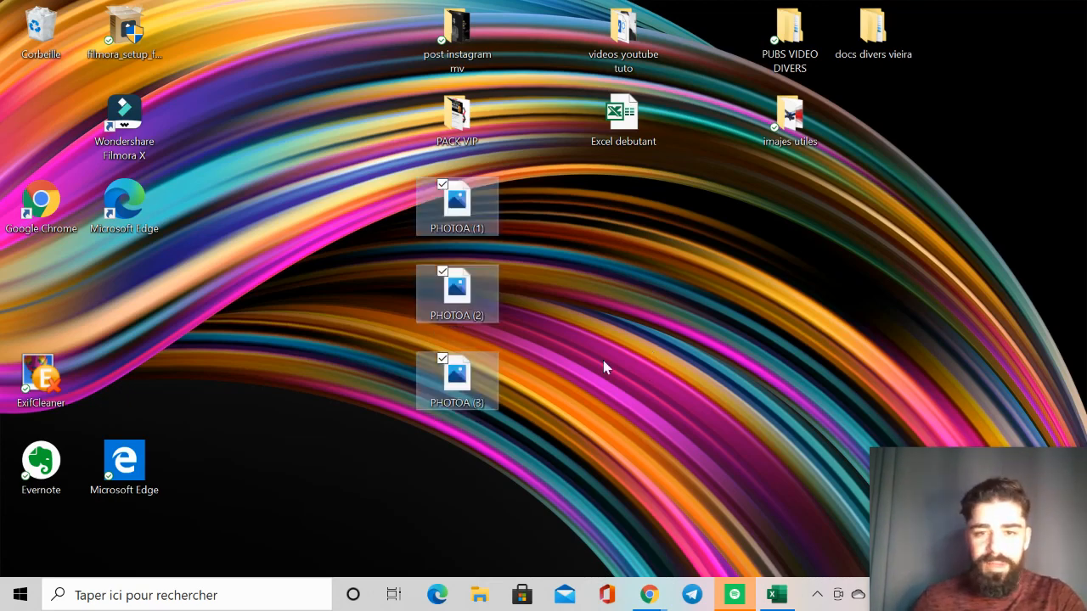
Step: Switch to the Chrome window with the eBay pages and bring up the Photos section of the draft listing
{"action": "left_click", "coordinate": [650, 596]}
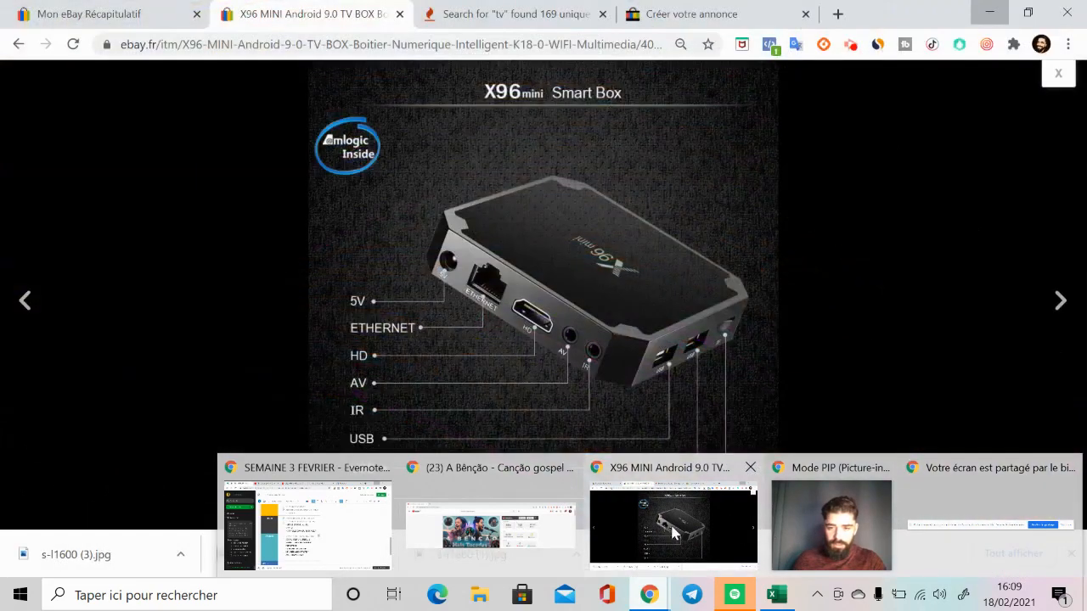
{"action": "left_click", "coordinate": [674, 520]}
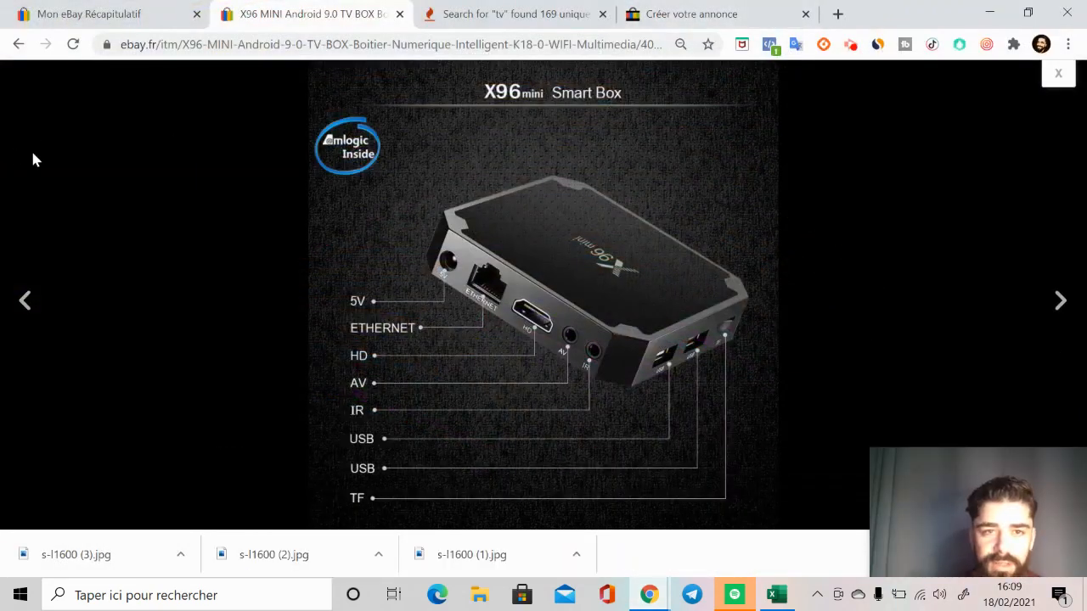
{"action": "left_click", "coordinate": [719, 15]}
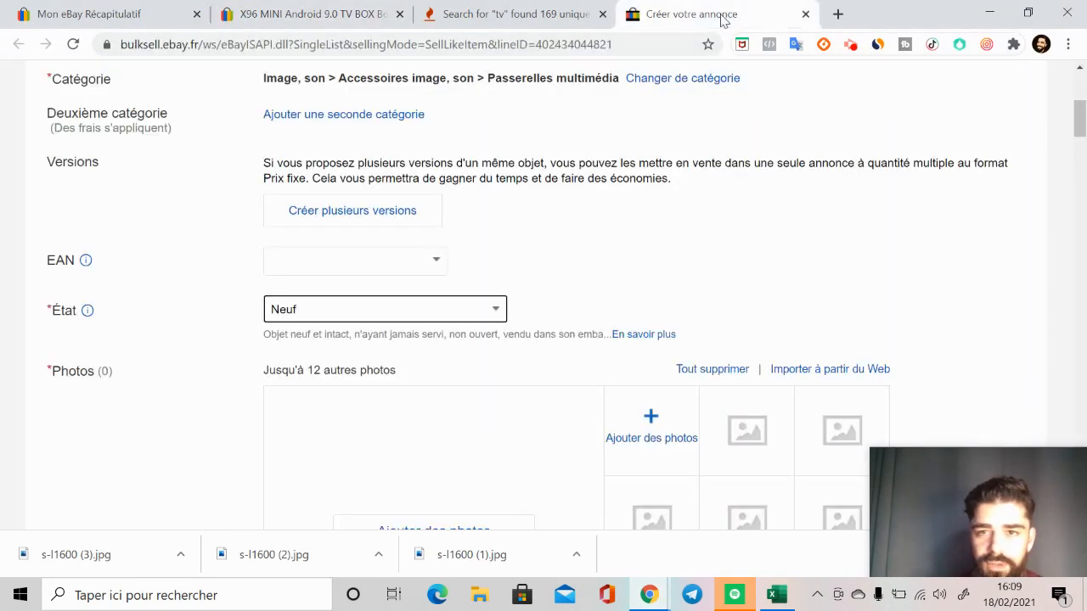
{"action": "scroll", "coordinate": [425, 327], "scroll_direction": "down", "scroll_amount": 2}
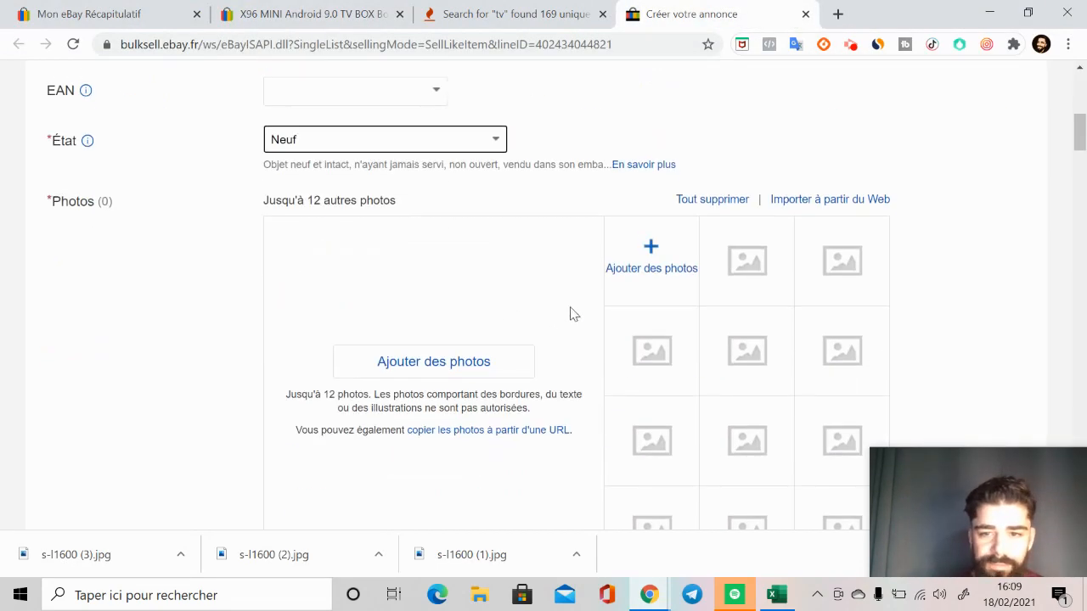
Step: Upload PHOTOA (1), PHOTOA (2) and PHOTOA (3) from the Bureau folder to the listing's photos
{"action": "left_click", "coordinate": [651, 251]}
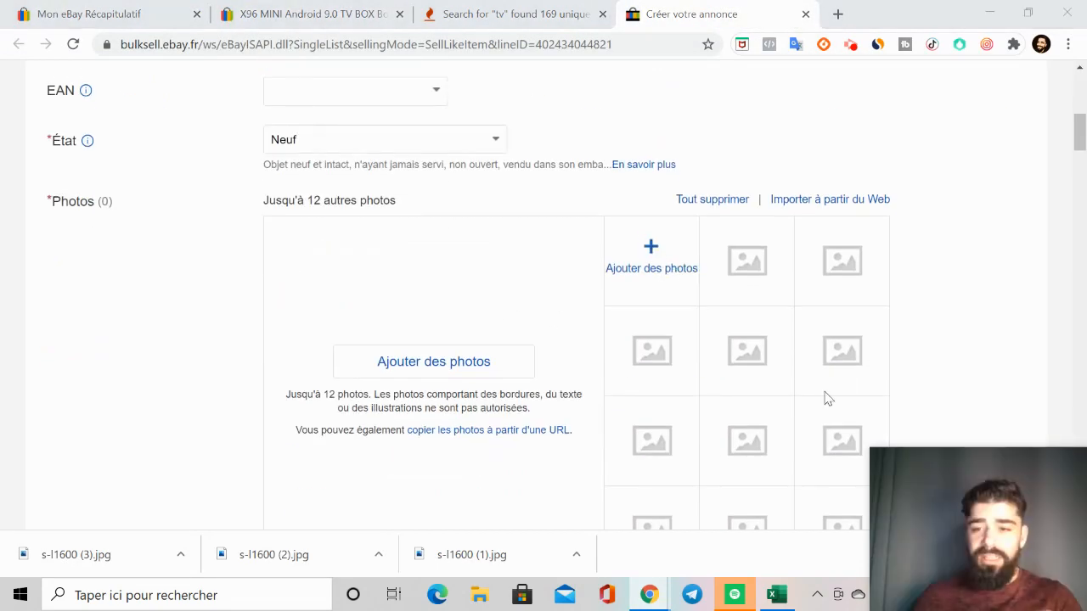
{"action": "left_click", "coordinate": [652, 248]}
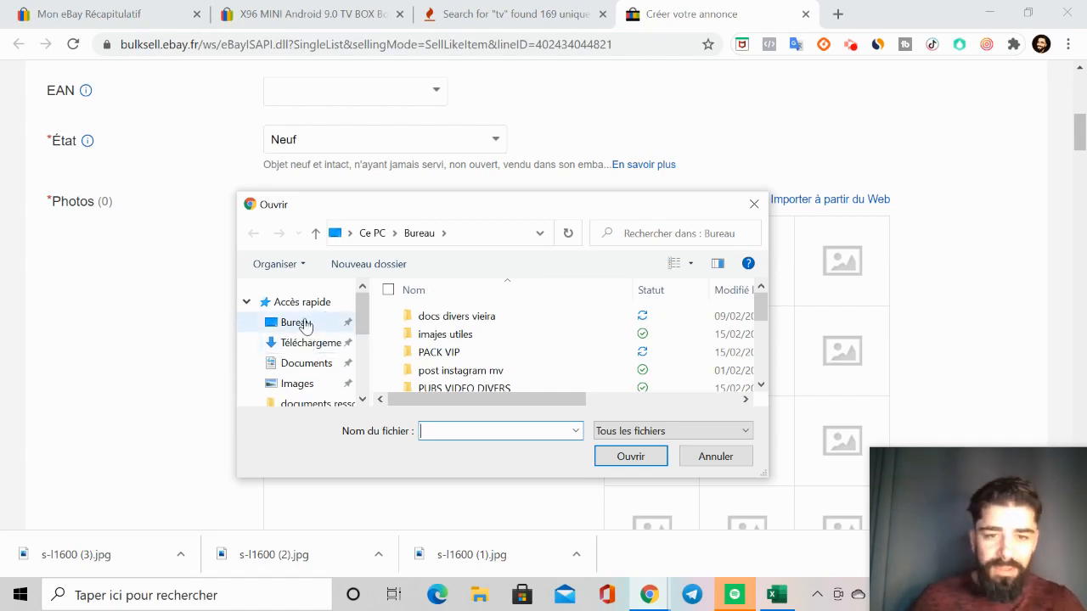
{"action": "left_click", "coordinate": [305, 326]}
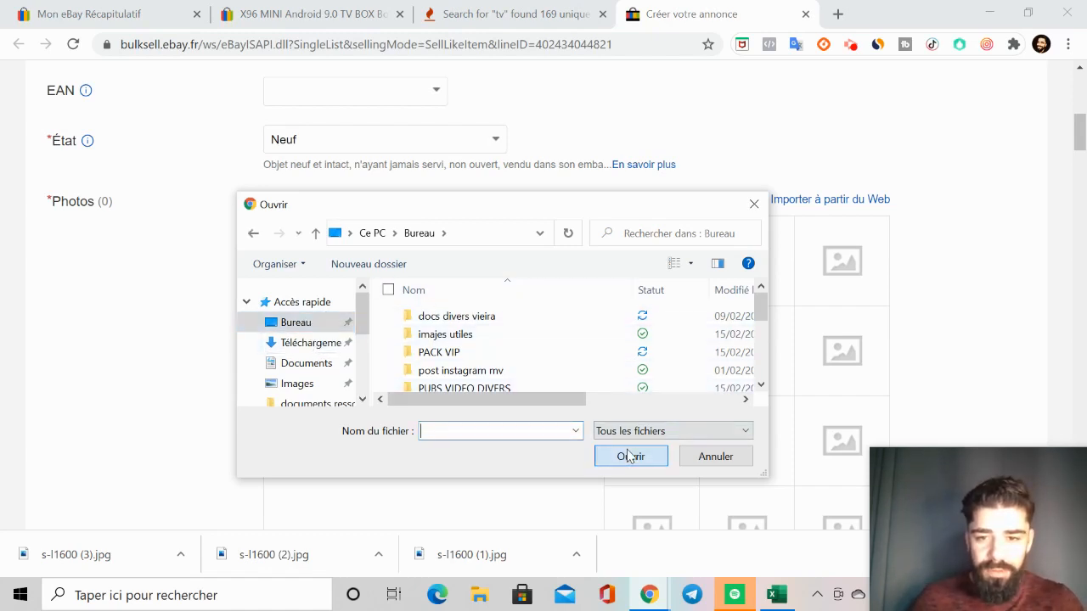
{"action": "scroll", "coordinate": [440, 364], "scroll_direction": "down", "scroll_amount": 5}
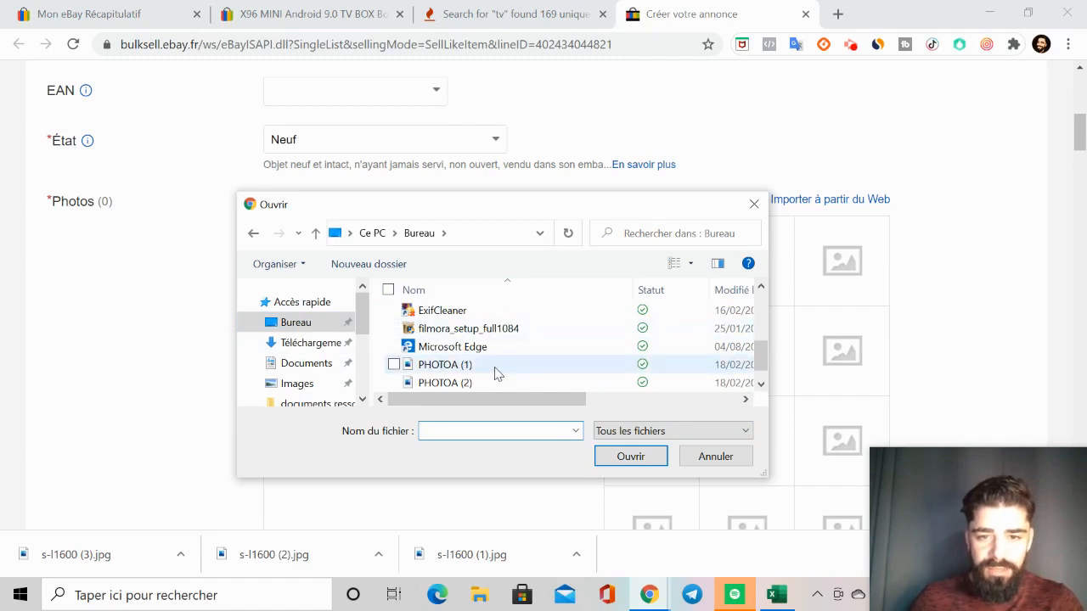
{"action": "left_click_drag", "start_coordinate": [497, 374], "coordinate": [489, 379]}
{"action": "left_click", "coordinate": [762, 384]}
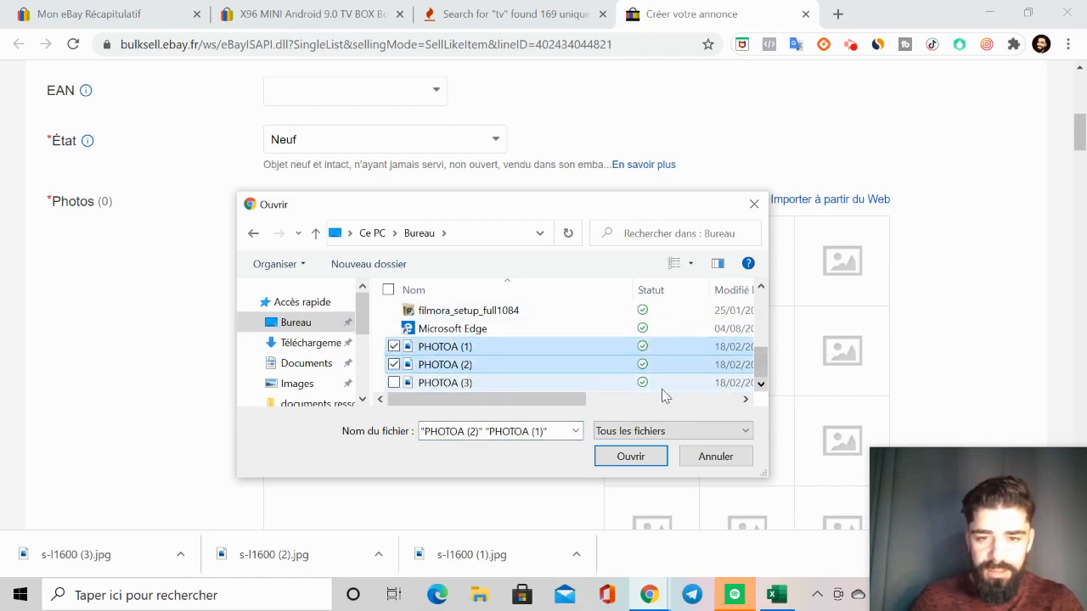
{"action": "left_click", "coordinate": [611, 367], "text": "ctrl"}
{"action": "left_click", "coordinate": [572, 382], "text": "ctrl"}
{"action": "left_click", "coordinate": [574, 371], "text": "ctrl"}
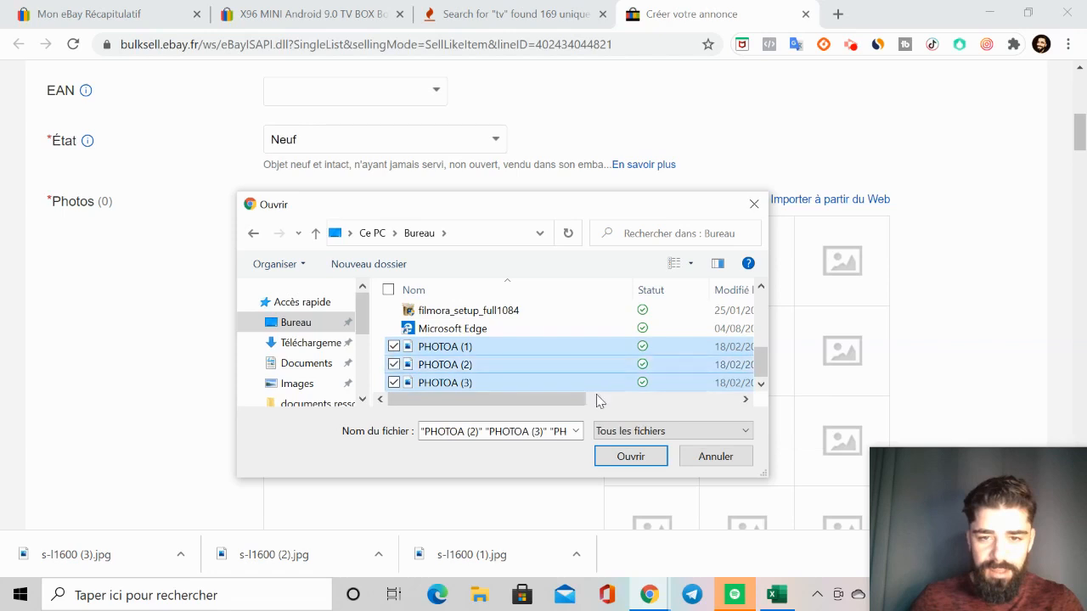
{"action": "left_click", "coordinate": [634, 459]}
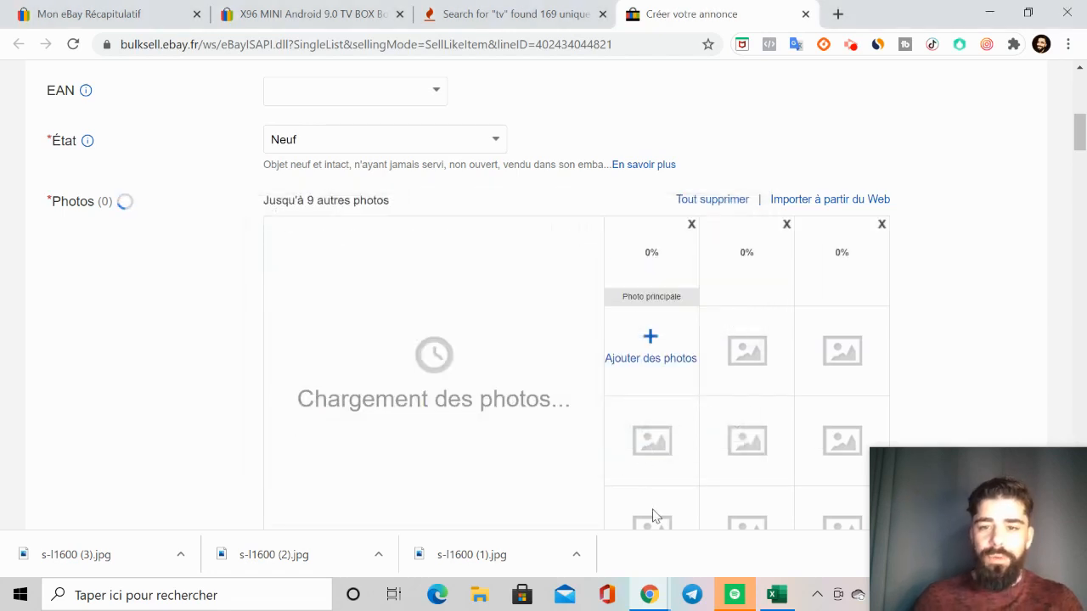
Step: Close the browser's downloads bar beneath the listing form
{"action": "left_click_drag", "start_coordinate": [913, 503], "coordinate": [887, 332]}
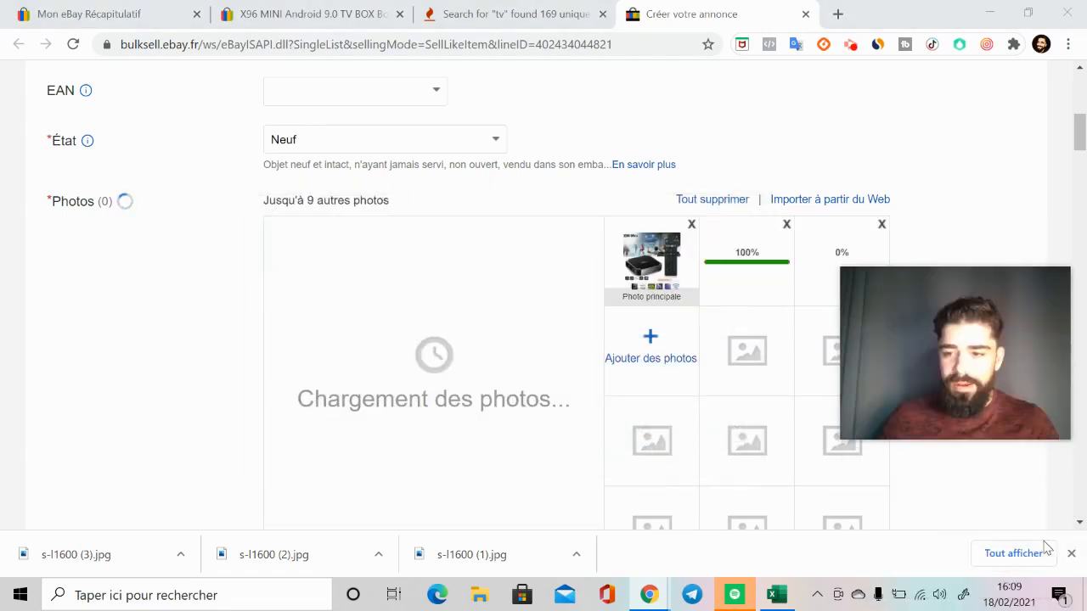
{"action": "left_click", "coordinate": [1071, 553]}
{"action": "left_click_drag", "start_coordinate": [954, 423], "coordinate": [1010, 583]}
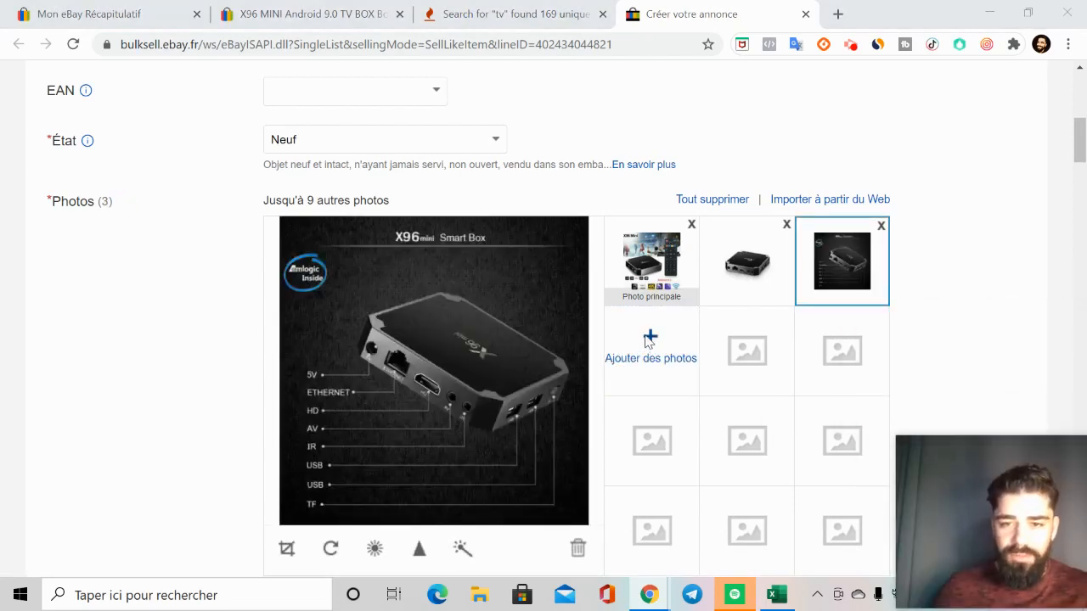
Step: Add PHOTOA (1), PHOTOA (2) and PHOTOA (3) from Bureau a second time to fill three more photo slots
{"action": "left_click", "coordinate": [649, 338]}
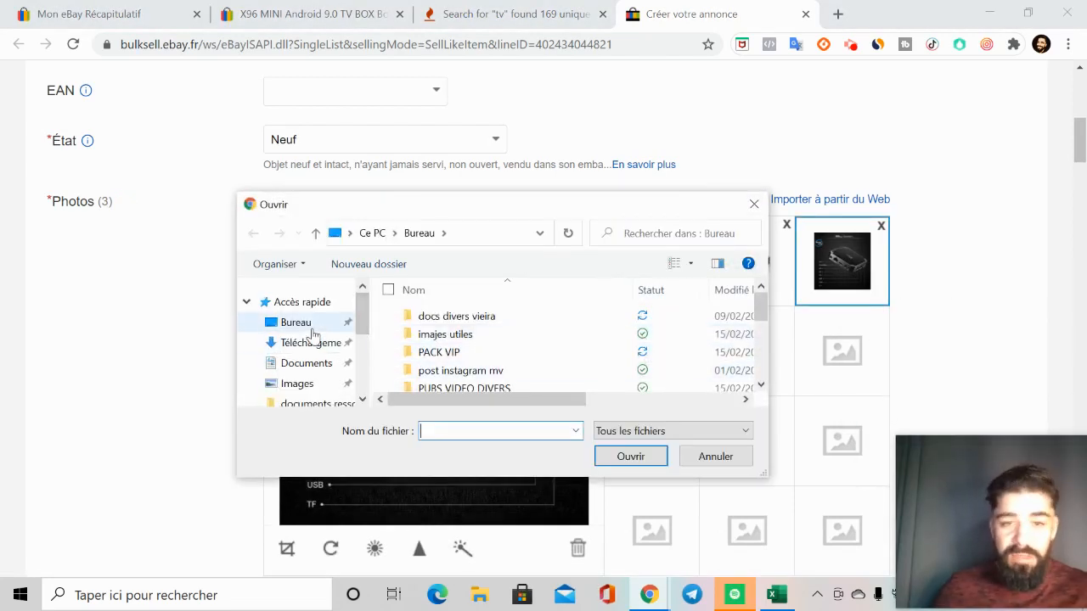
{"action": "left_click", "coordinate": [307, 324]}
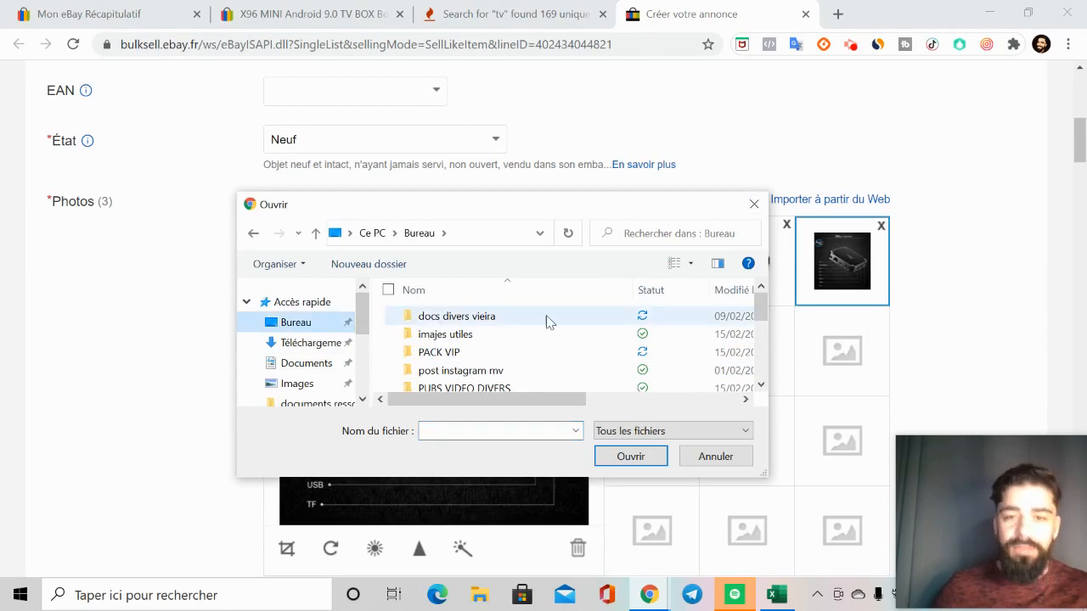
{"action": "left_click", "coordinate": [759, 384]}
{"action": "left_click", "coordinate": [759, 385]}
{"action": "left_click", "coordinate": [760, 385]}
{"action": "left_click", "coordinate": [760, 385]}
{"action": "left_click", "coordinate": [760, 384]}
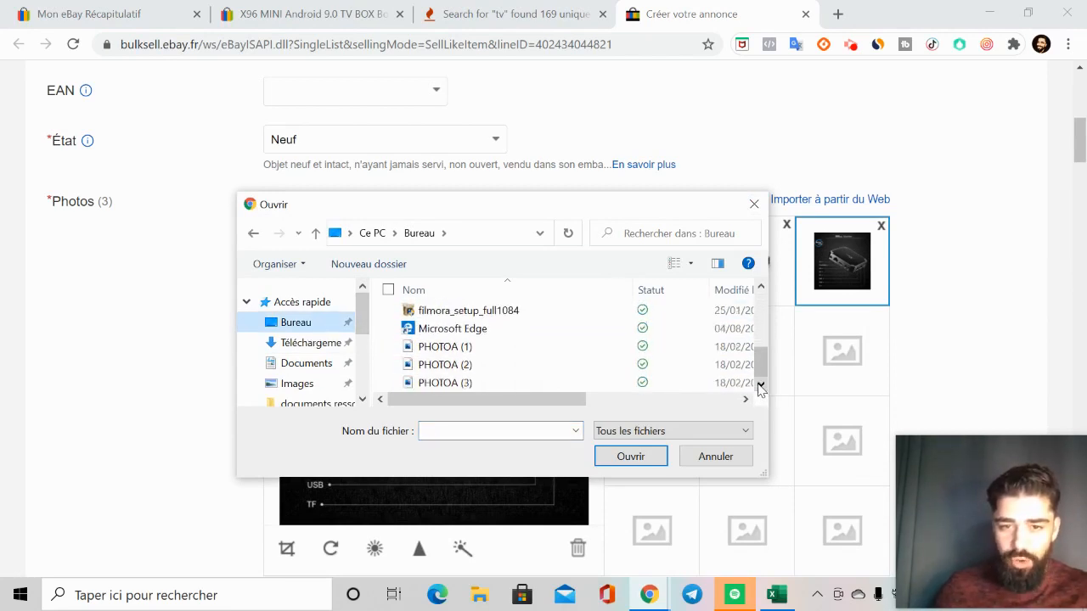
{"action": "left_click", "coordinate": [438, 347]}
{"action": "left_click", "coordinate": [425, 364], "text": "ctrl"}
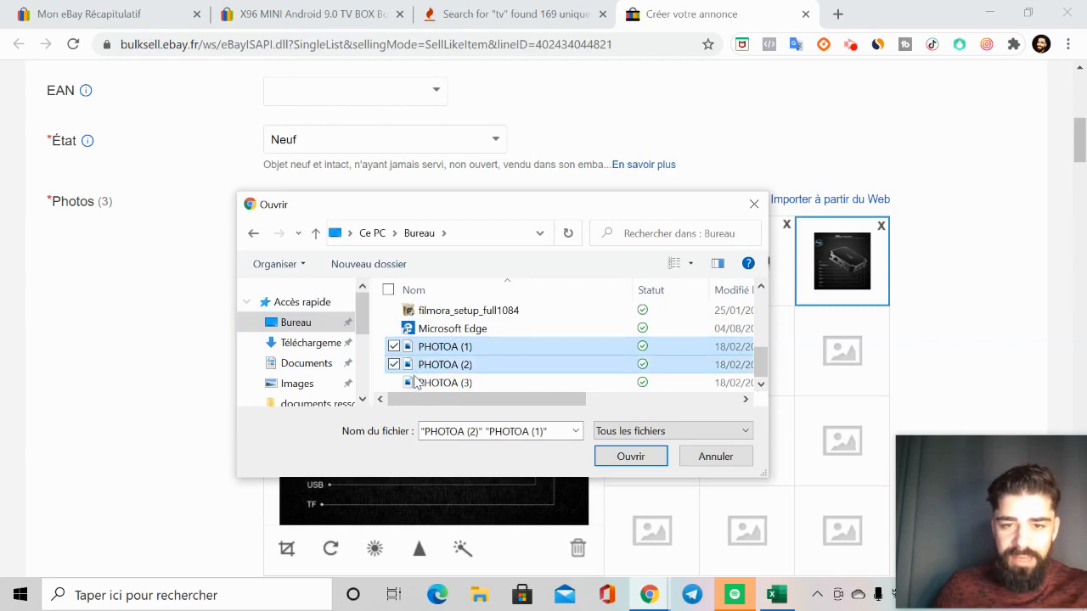
{"action": "left_click", "coordinate": [458, 382], "text": "ctrl"}
{"action": "left_click", "coordinate": [630, 456]}
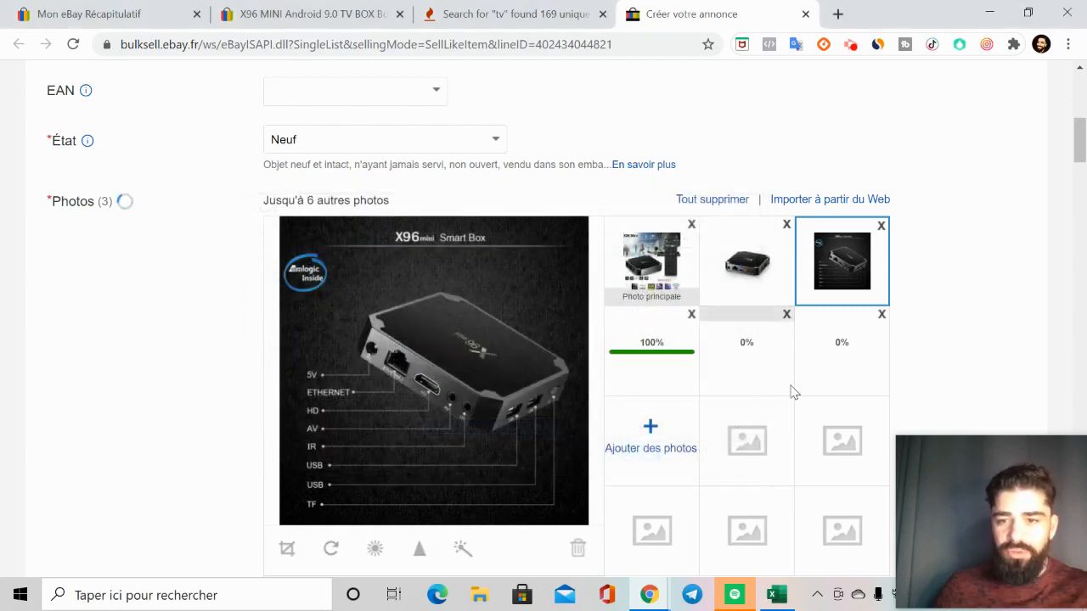
{"action": "scroll", "coordinate": [769, 424], "scroll_direction": "down", "scroll_amount": 1}
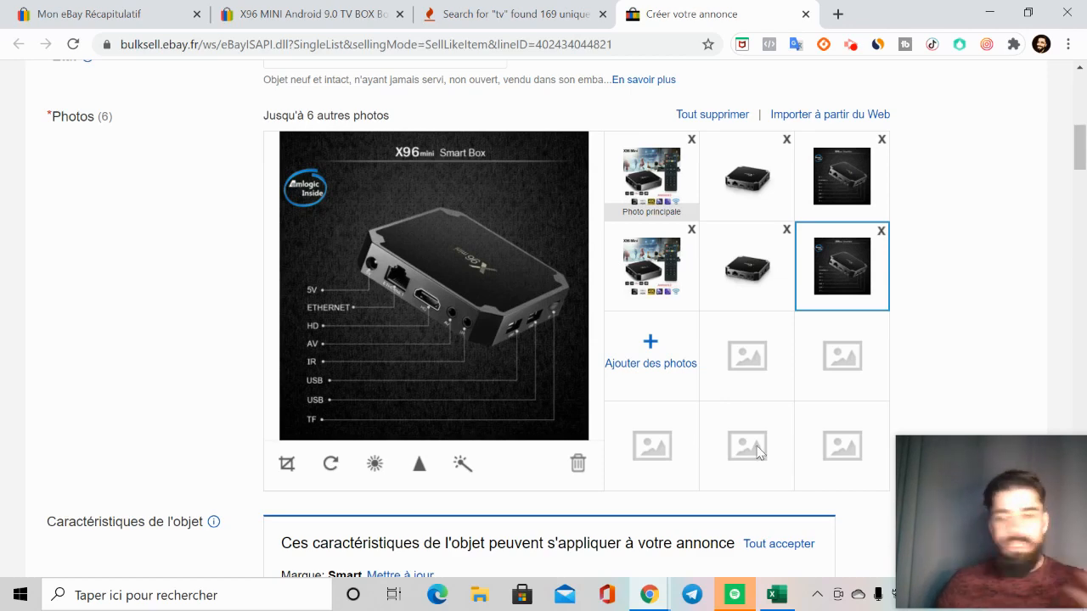
Step: Review the prefilled item specifics of the draft listing, from Marque and Modèle down to Connectivité and Sorties audio/vidéo
{"action": "scroll", "coordinate": [759, 452], "scroll_direction": "down", "scroll_amount": 5}
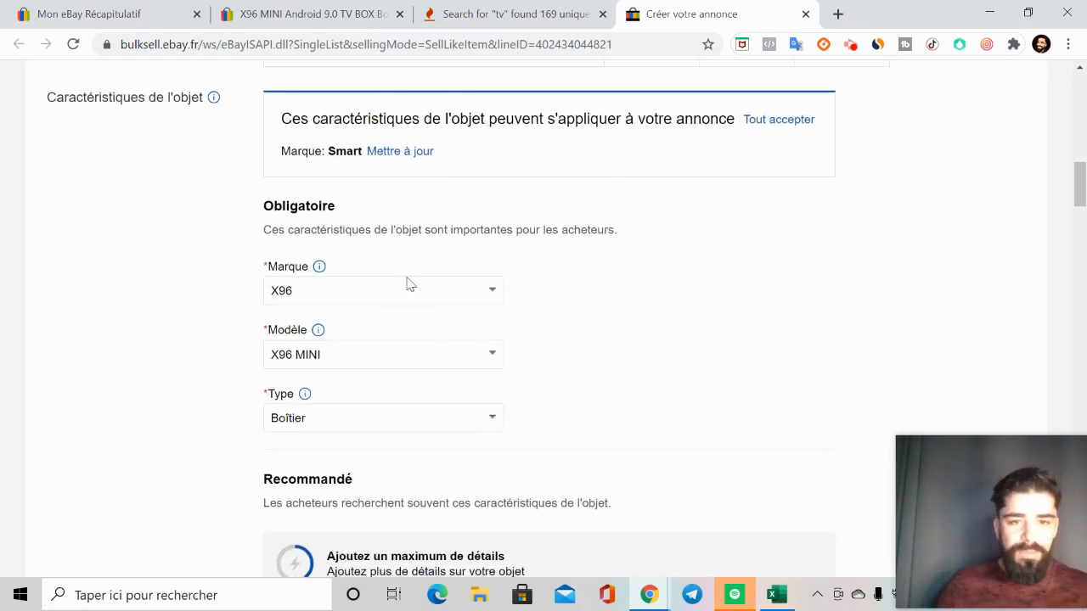
{"action": "scroll", "coordinate": [407, 283], "scroll_direction": "down", "scroll_amount": 2}
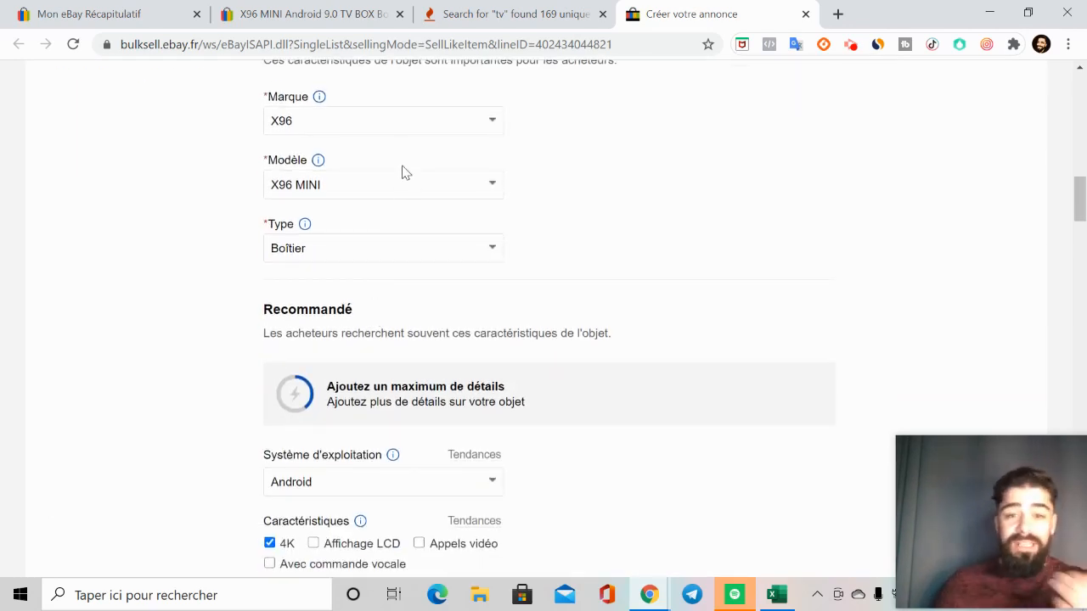
{"action": "scroll", "coordinate": [400, 238], "scroll_direction": "down", "scroll_amount": 8}
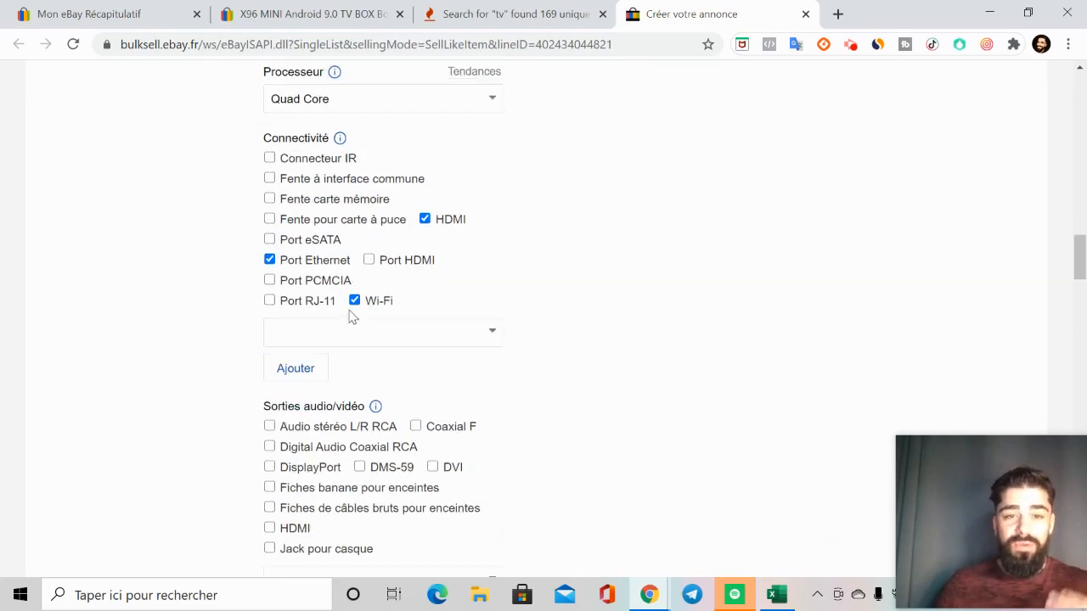
{"action": "scroll", "coordinate": [363, 281], "scroll_direction": "down", "scroll_amount": 3}
{"action": "scroll", "coordinate": [363, 281], "scroll_direction": "up", "scroll_amount": 8}
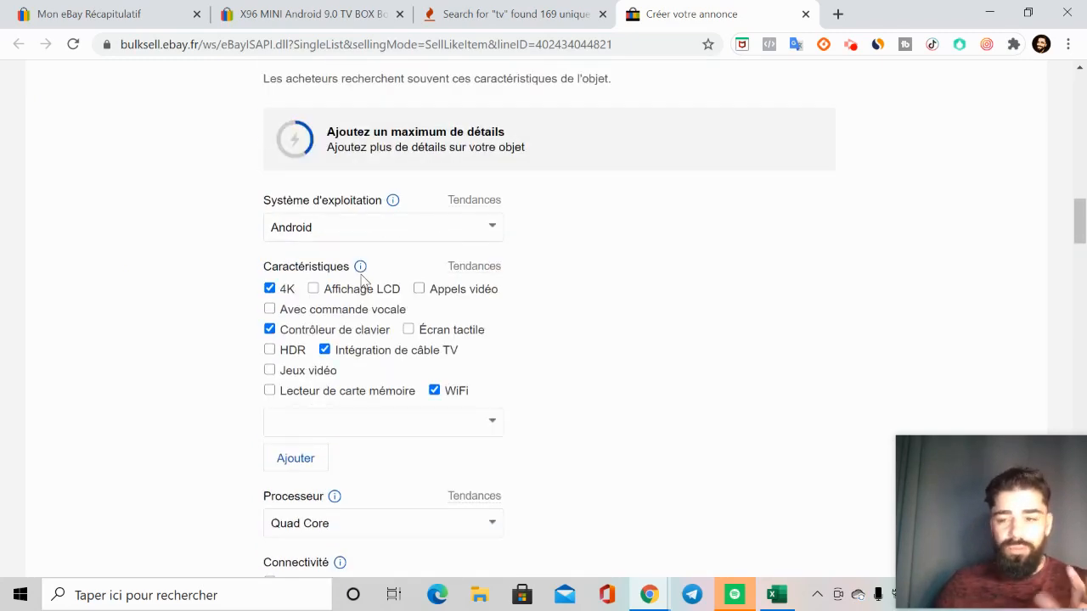
{"action": "scroll", "coordinate": [363, 281], "scroll_direction": "down", "scroll_amount": 3}
{"action": "scroll", "coordinate": [363, 280], "scroll_direction": "up", "scroll_amount": 4}
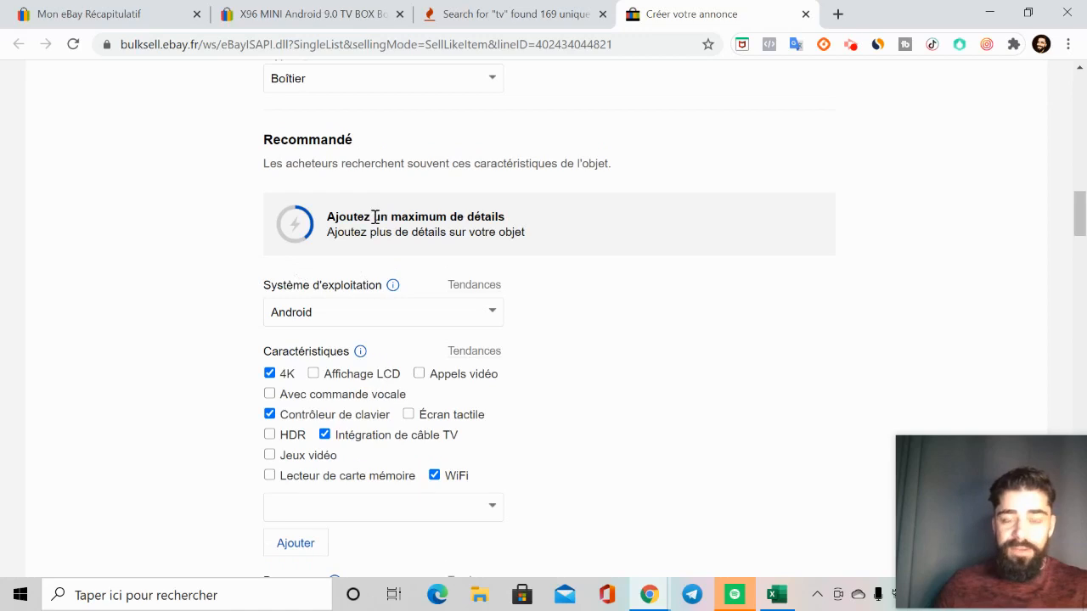
Step: Fill in the recommended specifics: HDMI as audio/video output, 1080p (FHD) as maximum resolution and 16 Go as storage capacity
{"action": "scroll", "coordinate": [285, 415], "scroll_direction": "down", "scroll_amount": 5}
{"action": "scroll", "coordinate": [371, 313], "scroll_direction": "down", "scroll_amount": 2}
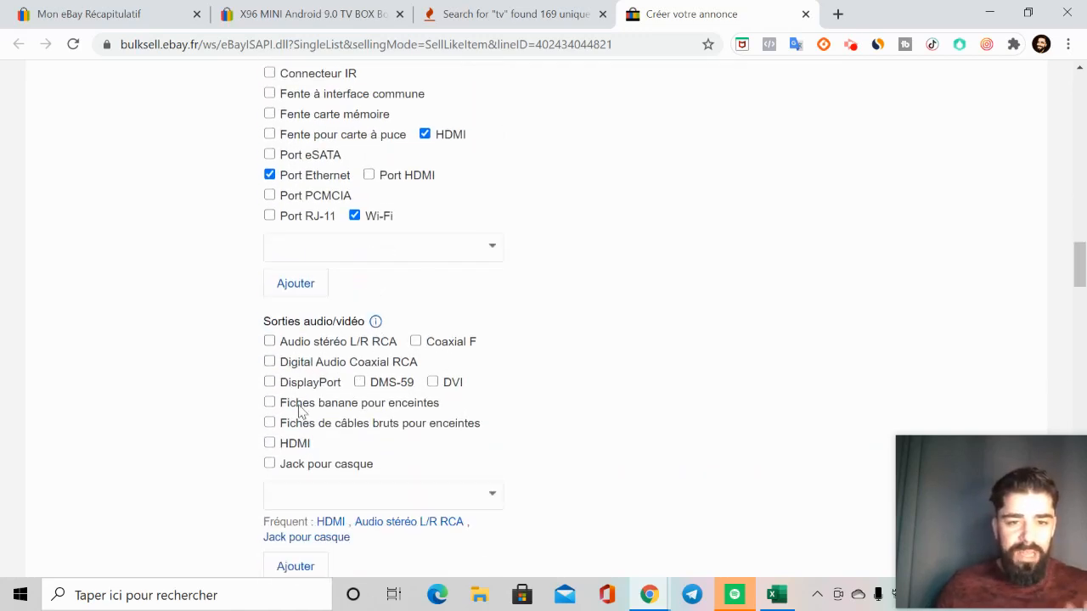
{"action": "left_click", "coordinate": [283, 450]}
{"action": "scroll", "coordinate": [368, 430], "scroll_direction": "down", "scroll_amount": 4}
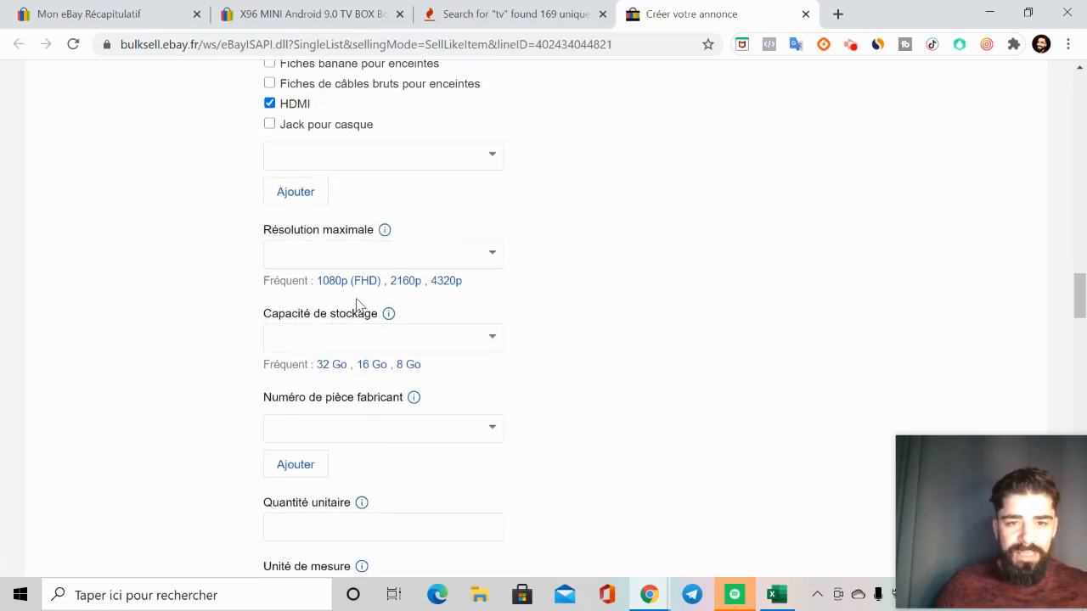
{"action": "left_click", "coordinate": [343, 283]}
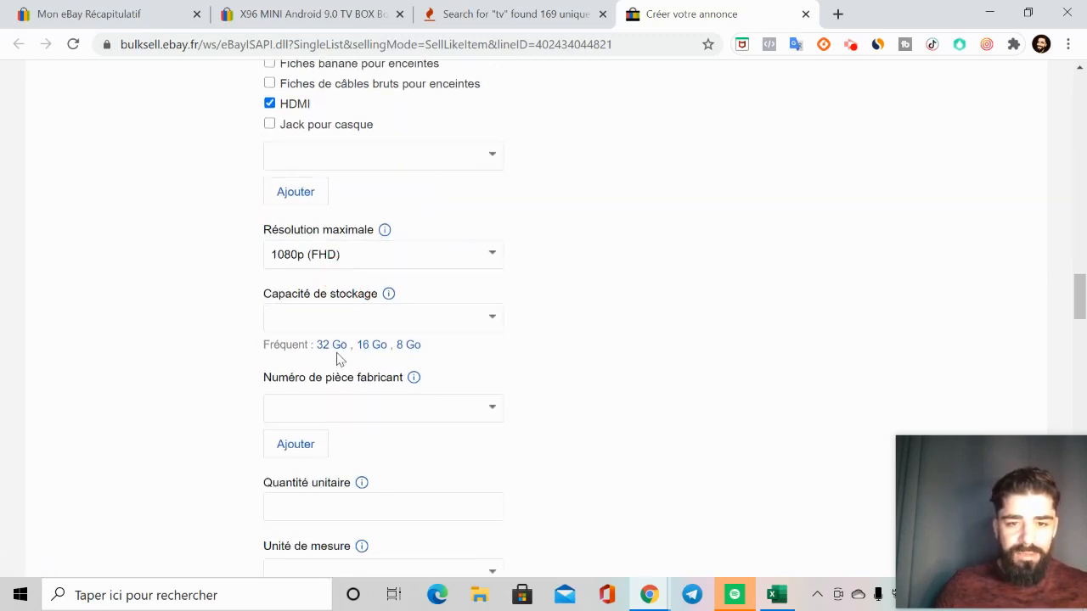
{"action": "left_click", "coordinate": [375, 344]}
Step: Leave the manufacturer part number empty and set the Quantité unitaire to 1
{"action": "scroll", "coordinate": [444, 334], "scroll_direction": "down", "scroll_amount": 2}
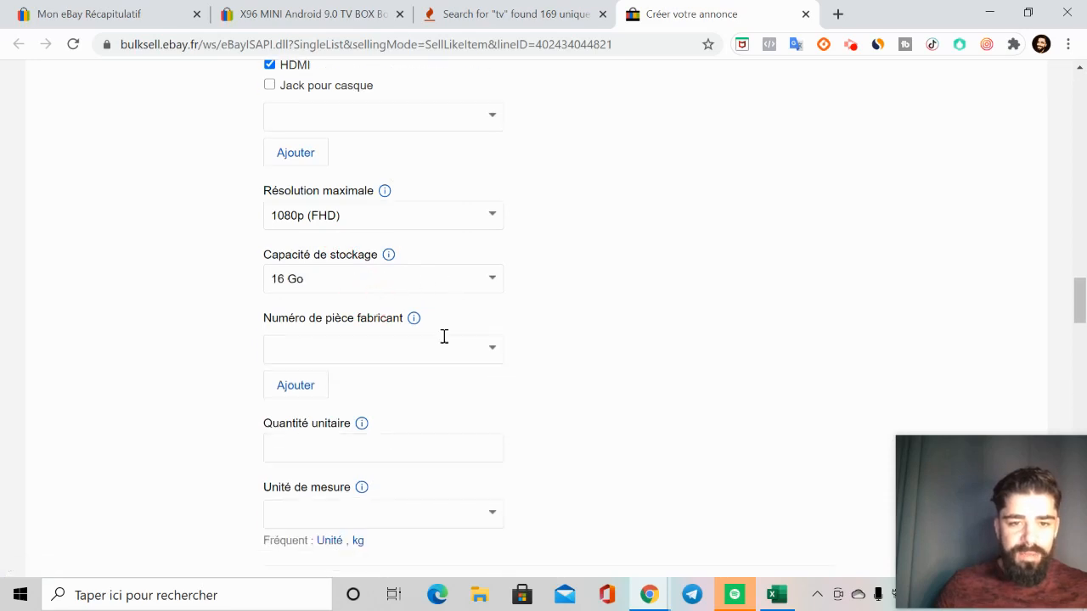
{"action": "left_click", "coordinate": [455, 224]}
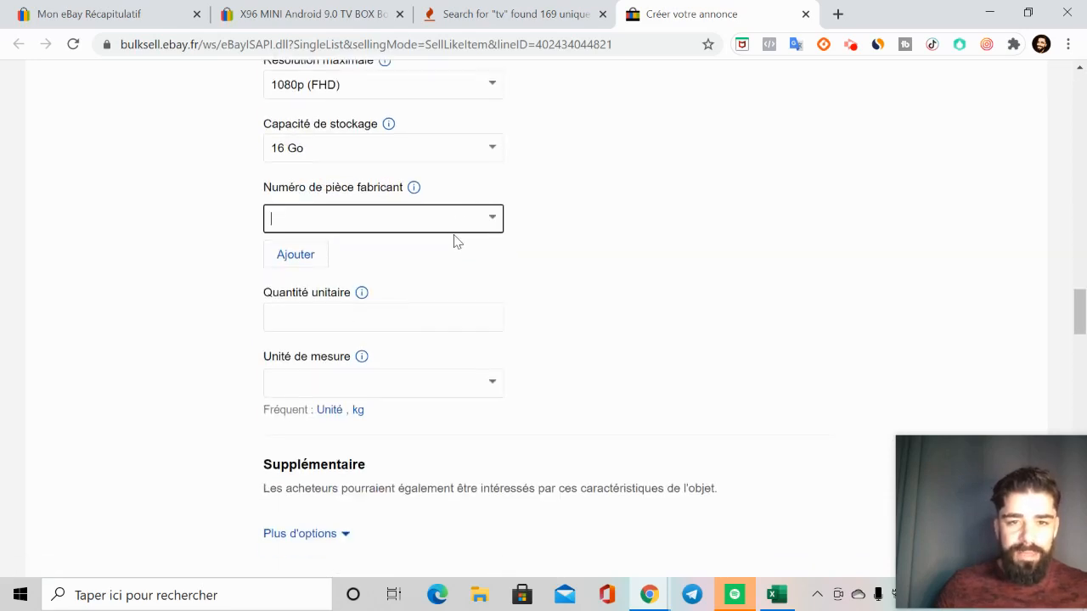
{"action": "left_click", "coordinate": [497, 221]}
{"action": "left_click", "coordinate": [433, 249]}
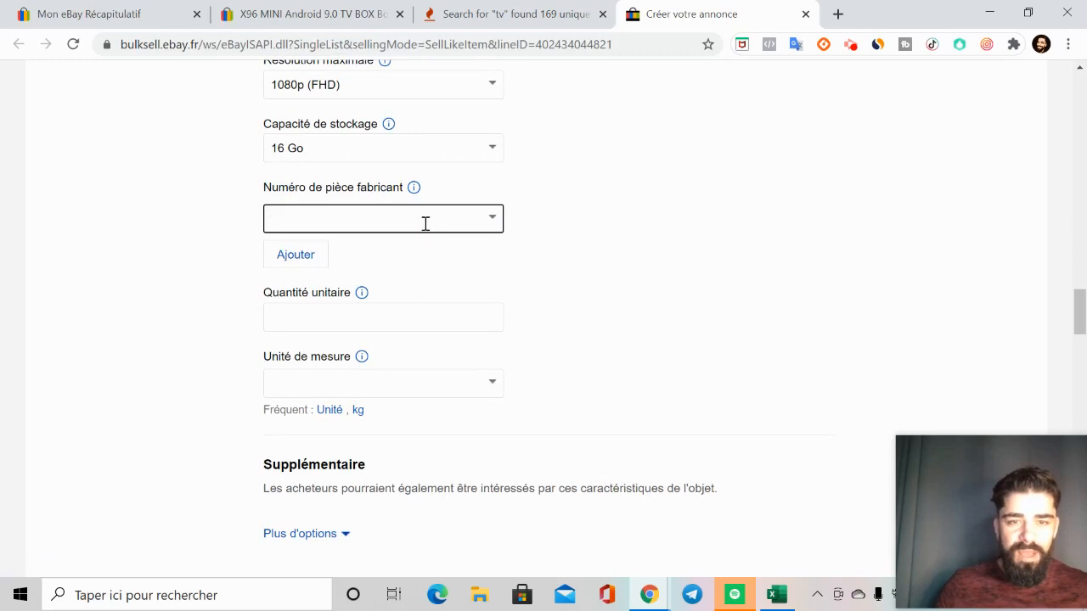
{"action": "left_click", "coordinate": [384, 320]}
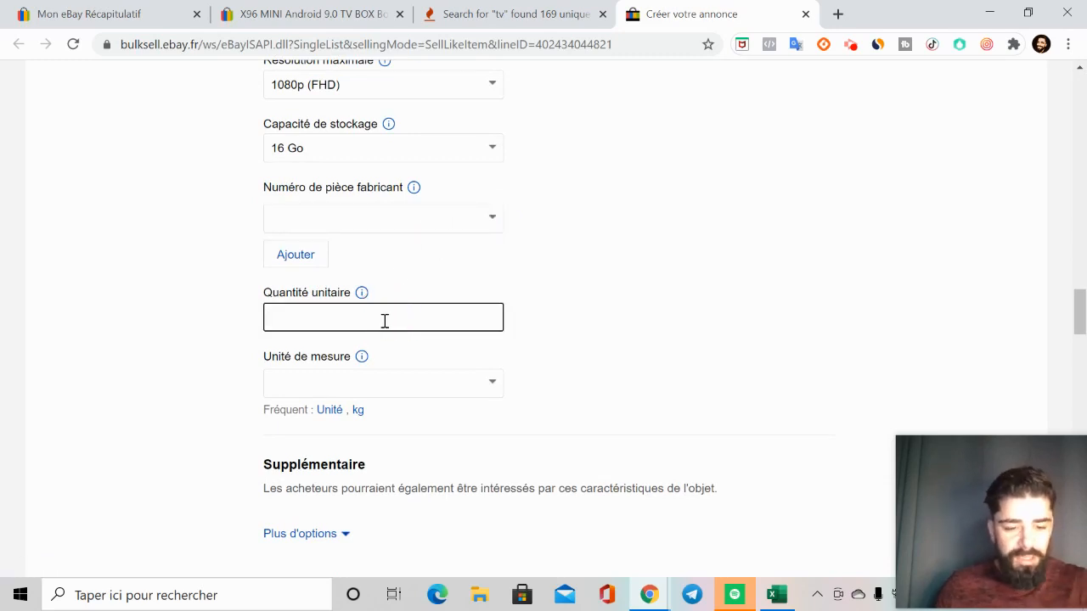
{"action": "left_click", "coordinate": [387, 379]}
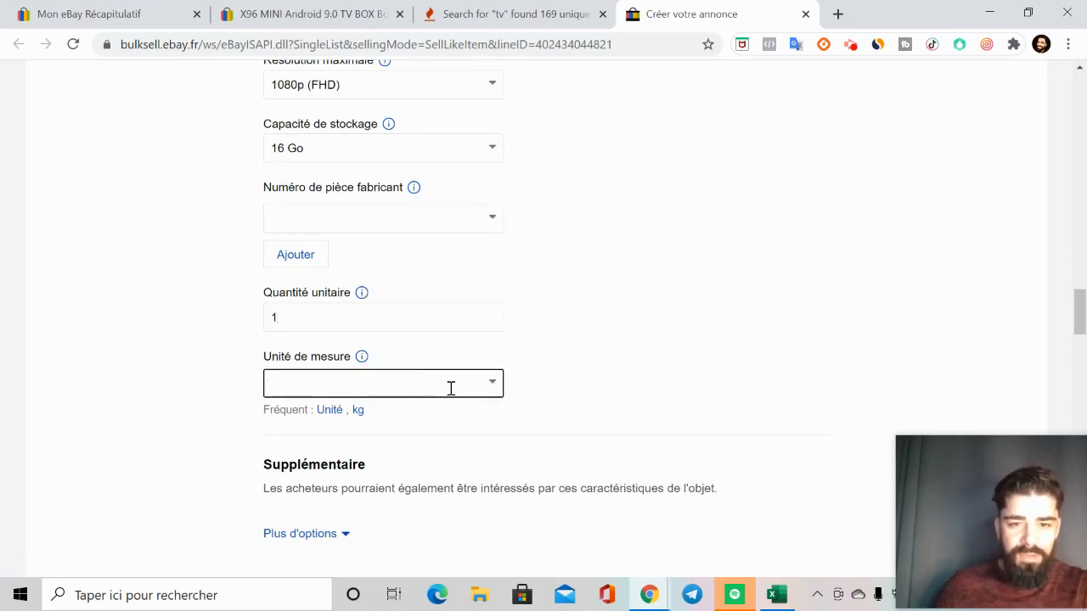
Step: Check the item specifics again from Marque downward and bring up the empty Description de l'objet editor
{"action": "scroll", "coordinate": [465, 386], "scroll_direction": "down", "scroll_amount": 3}
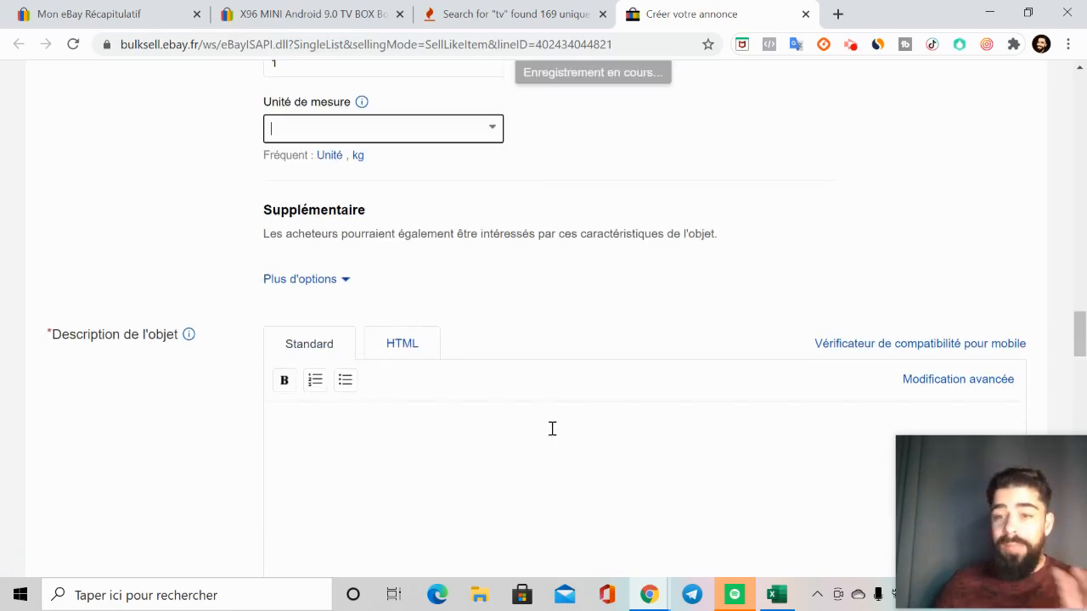
{"action": "scroll", "coordinate": [551, 429], "scroll_direction": "up", "scroll_amount": 20}
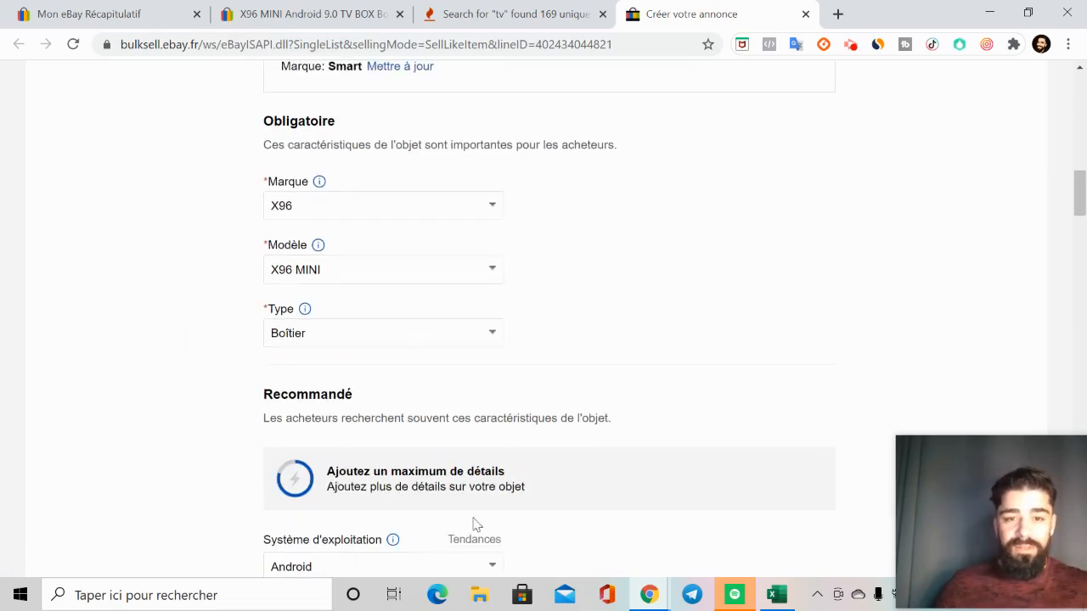
{"action": "scroll", "coordinate": [293, 499], "scroll_direction": "up", "scroll_amount": 1}
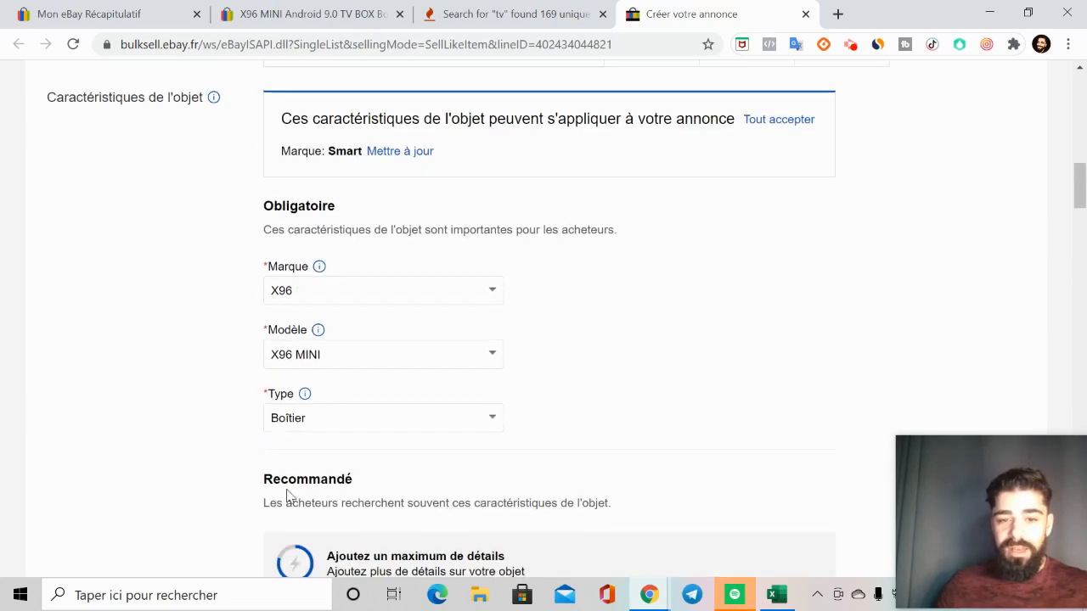
{"action": "scroll", "coordinate": [296, 539], "scroll_direction": "down", "scroll_amount": 2}
{"action": "scroll", "coordinate": [348, 458], "scroll_direction": "down", "scroll_amount": 12}
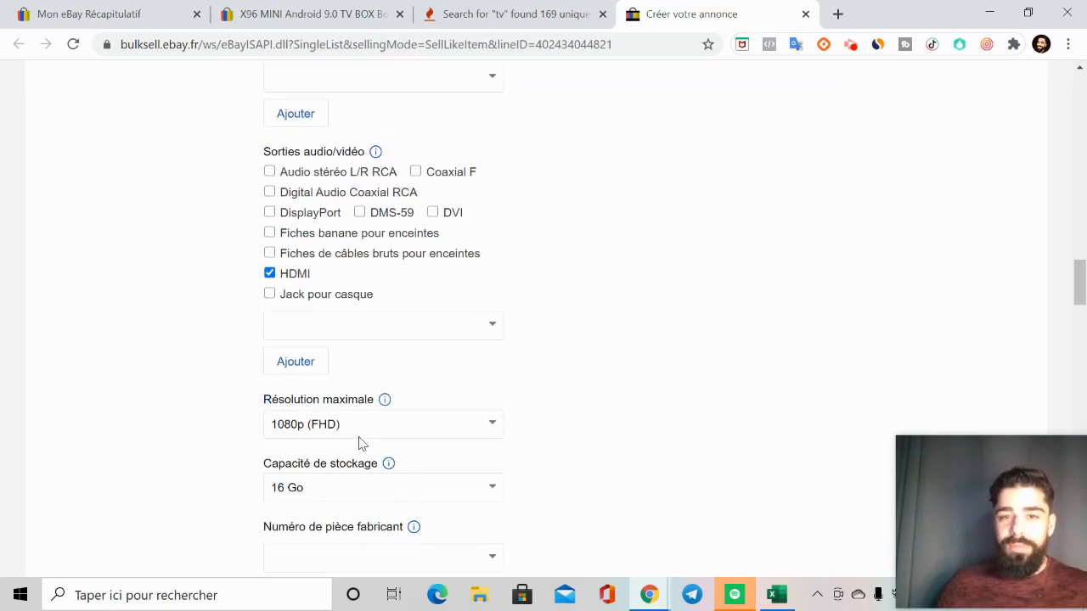
{"action": "scroll", "coordinate": [600, 386], "scroll_direction": "down", "scroll_amount": 6}
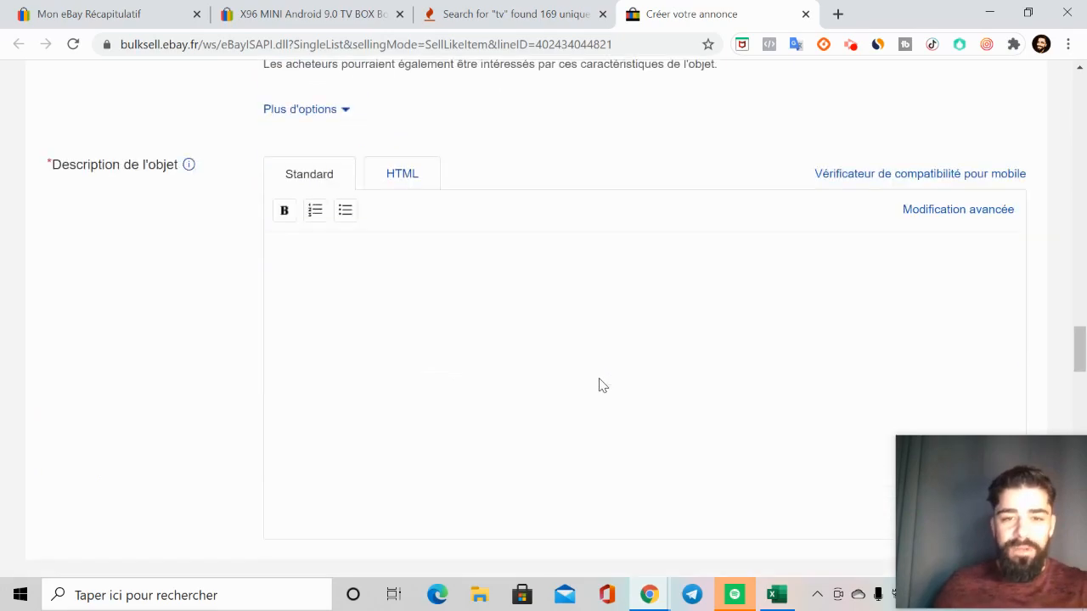
Step: Go to the original X96 MINI listing, close its enlarged photo and examine the description text and images
{"action": "left_click", "coordinate": [292, 15]}
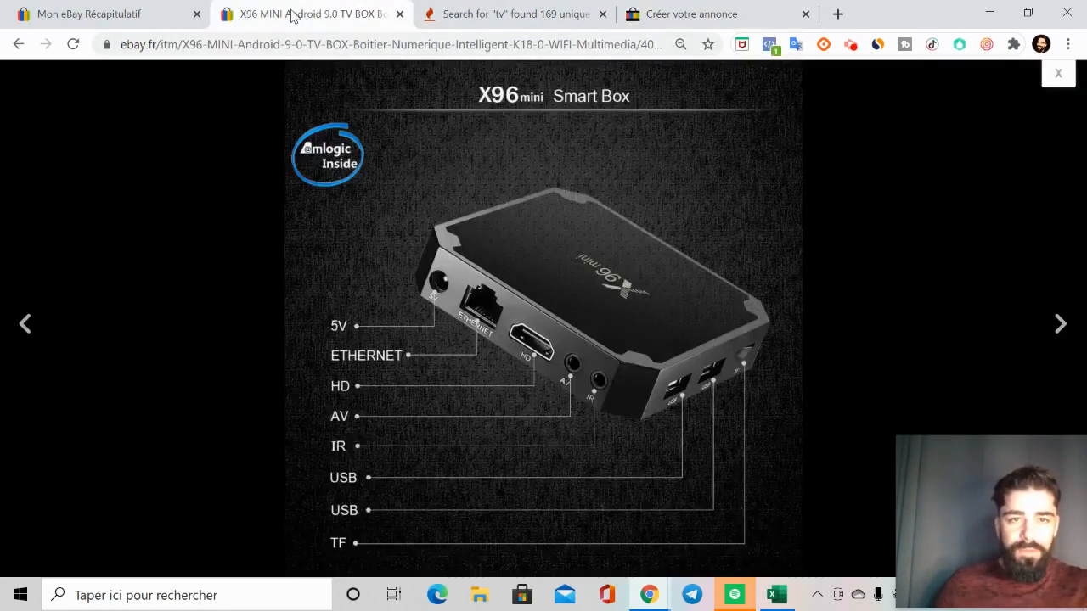
{"action": "left_click", "coordinate": [1058, 74]}
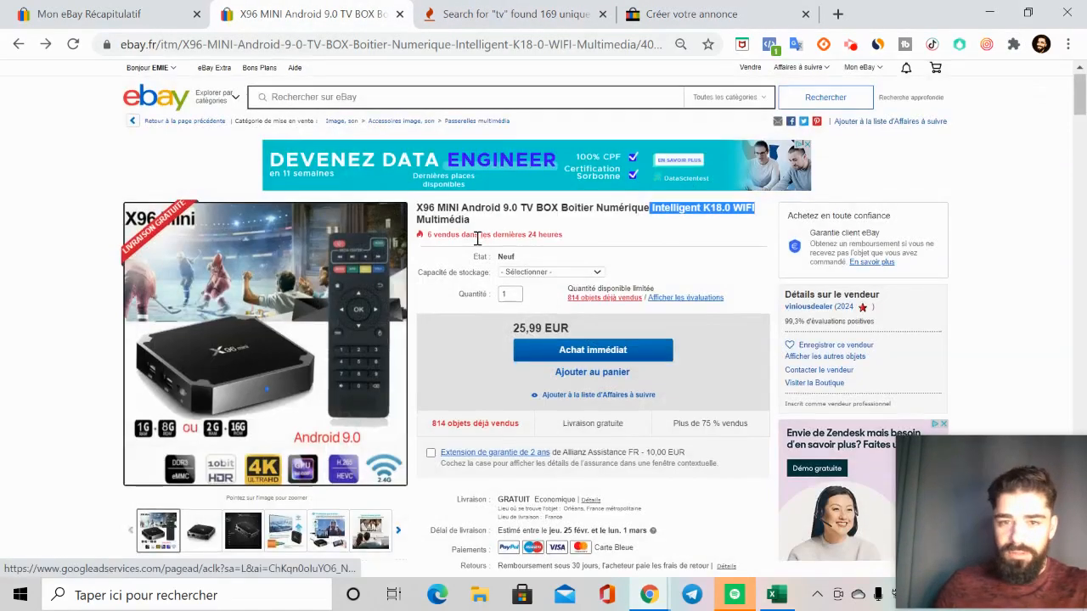
{"action": "scroll", "coordinate": [478, 245], "scroll_direction": "down", "scroll_amount": 10}
{"action": "scroll", "coordinate": [478, 245], "scroll_direction": "down", "scroll_amount": 4}
{"action": "scroll", "coordinate": [501, 311], "scroll_direction": "up", "scroll_amount": 1}
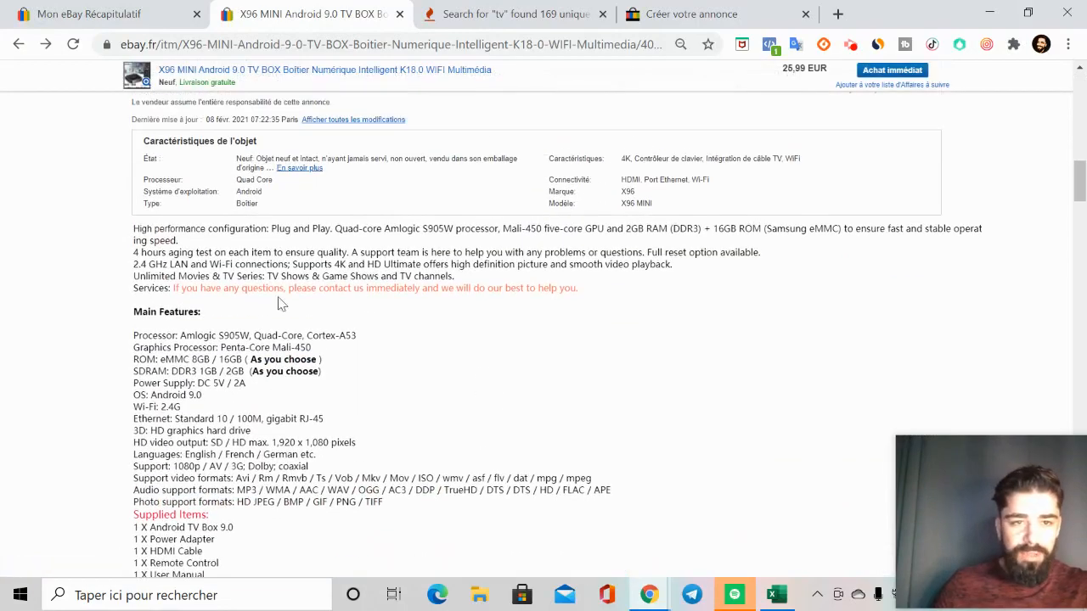
{"action": "scroll", "coordinate": [146, 249], "scroll_direction": "down", "scroll_amount": 5}
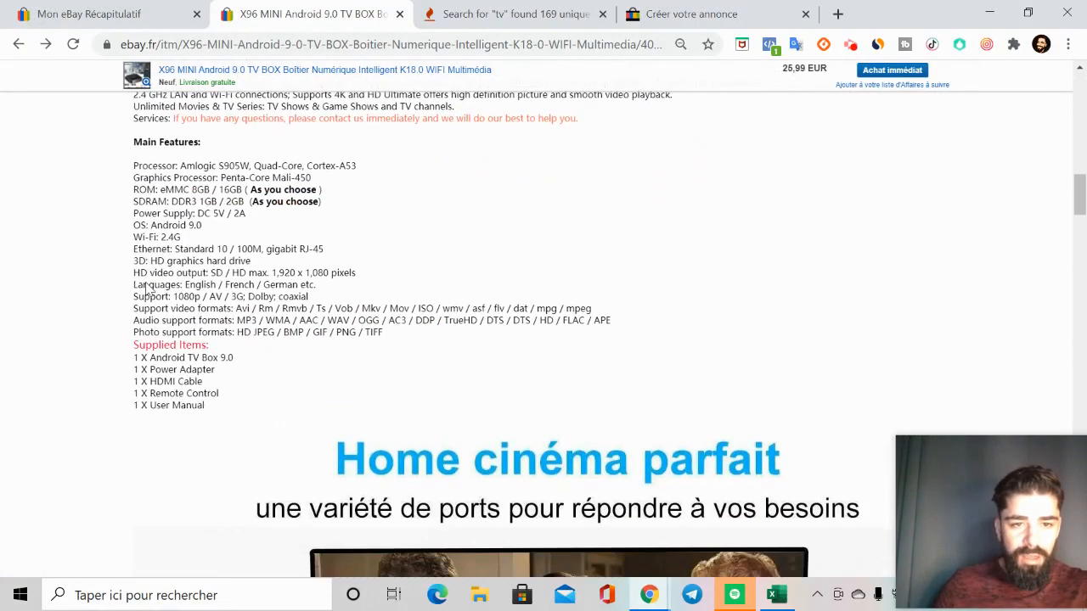
{"action": "scroll", "coordinate": [182, 260], "scroll_direction": "down", "scroll_amount": 15}
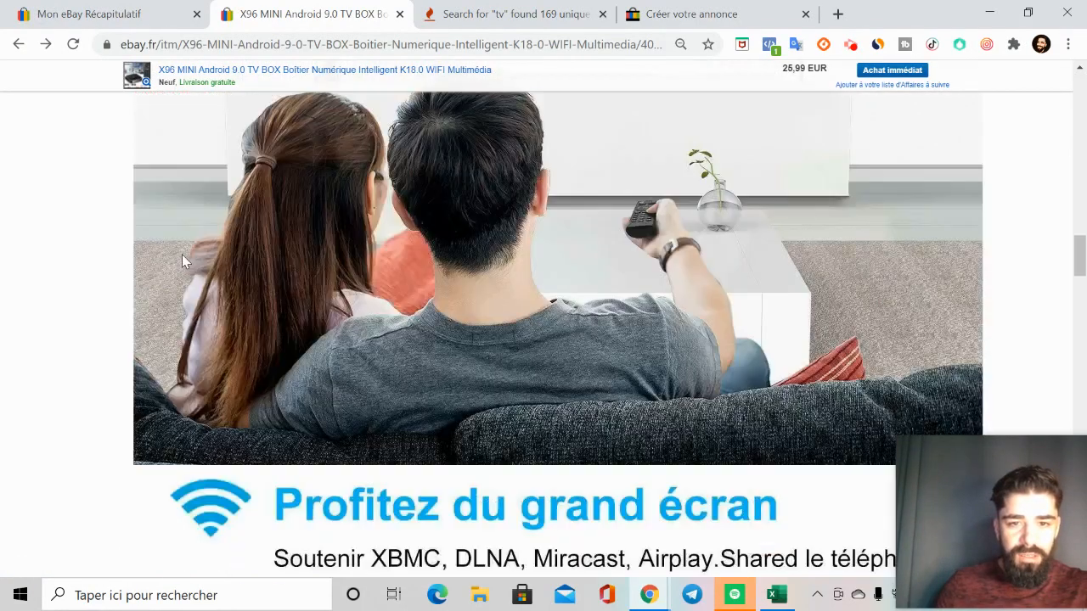
{"action": "scroll", "coordinate": [182, 260], "scroll_direction": "down", "scroll_amount": 20}
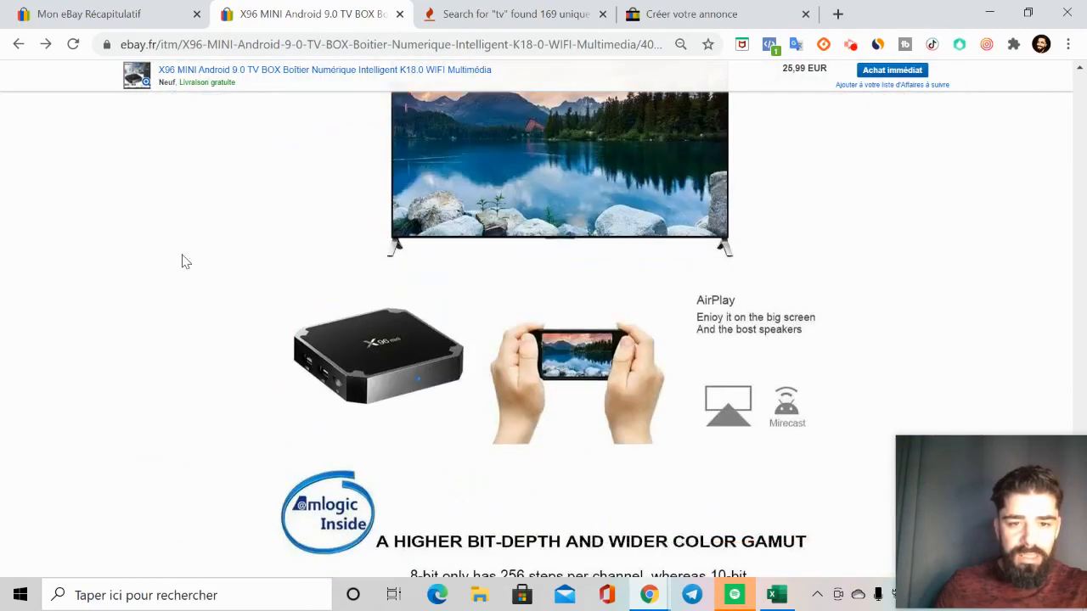
{"action": "scroll", "coordinate": [182, 260], "scroll_direction": "up", "scroll_amount": 20}
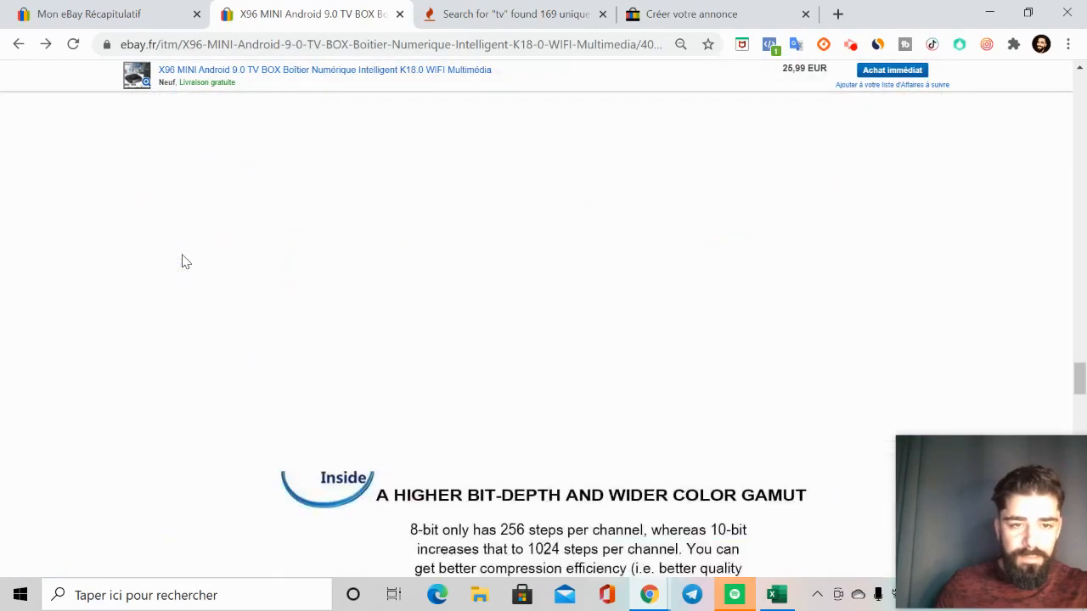
{"action": "scroll", "coordinate": [186, 262], "scroll_direction": "up", "scroll_amount": 15}
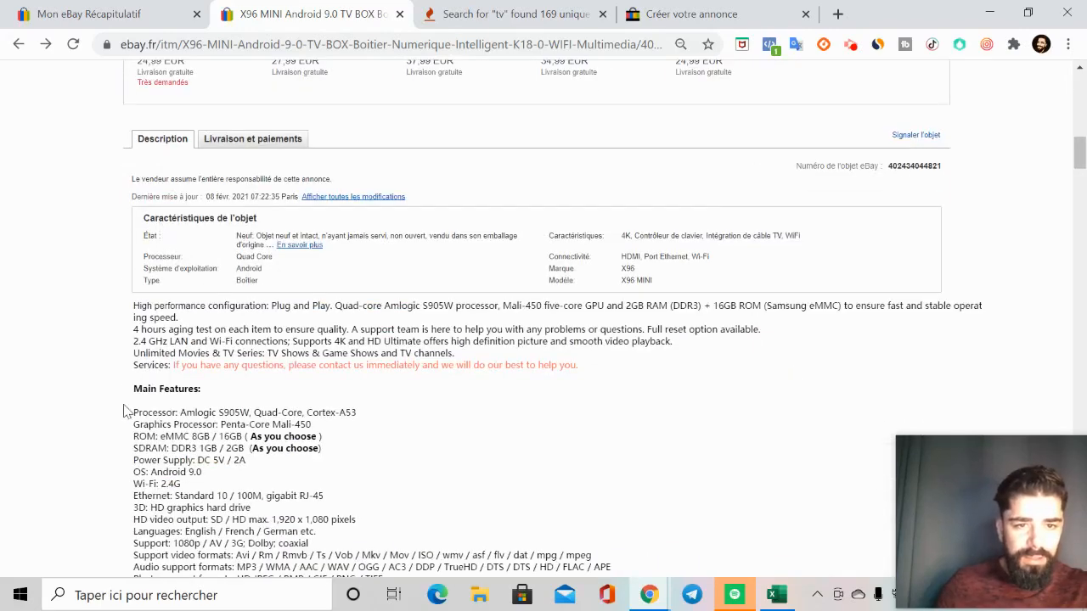
Step: Copy the original listing's description text through "1 X User Manual" and paste it into the draft's Description de l'objet
{"action": "scroll", "coordinate": [132, 271], "scroll_direction": "down", "scroll_amount": 1}
{"action": "left_click_drag", "start_coordinate": [136, 227], "coordinate": [295, 577]}
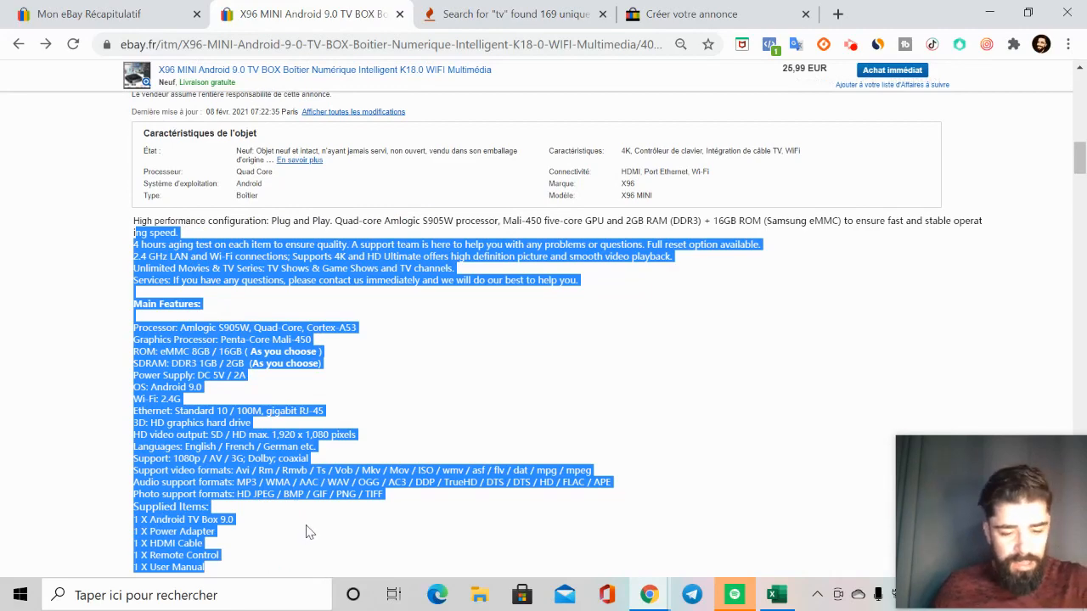
{"action": "left_click", "coordinate": [740, 24]}
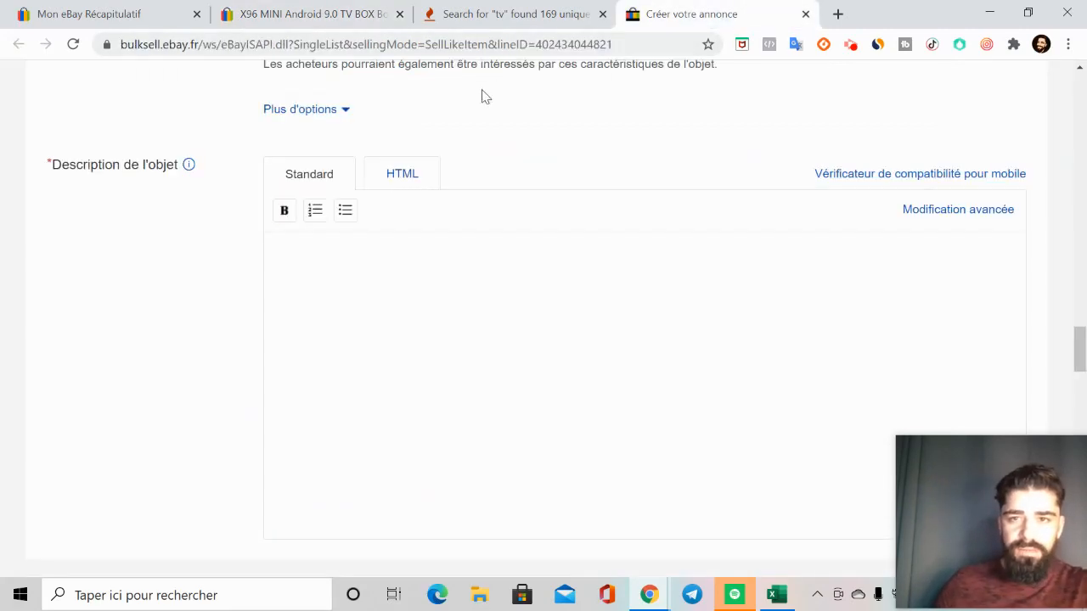
{"action": "left_click", "coordinate": [322, 286]}
{"action": "key", "text": "ctrl+v"}
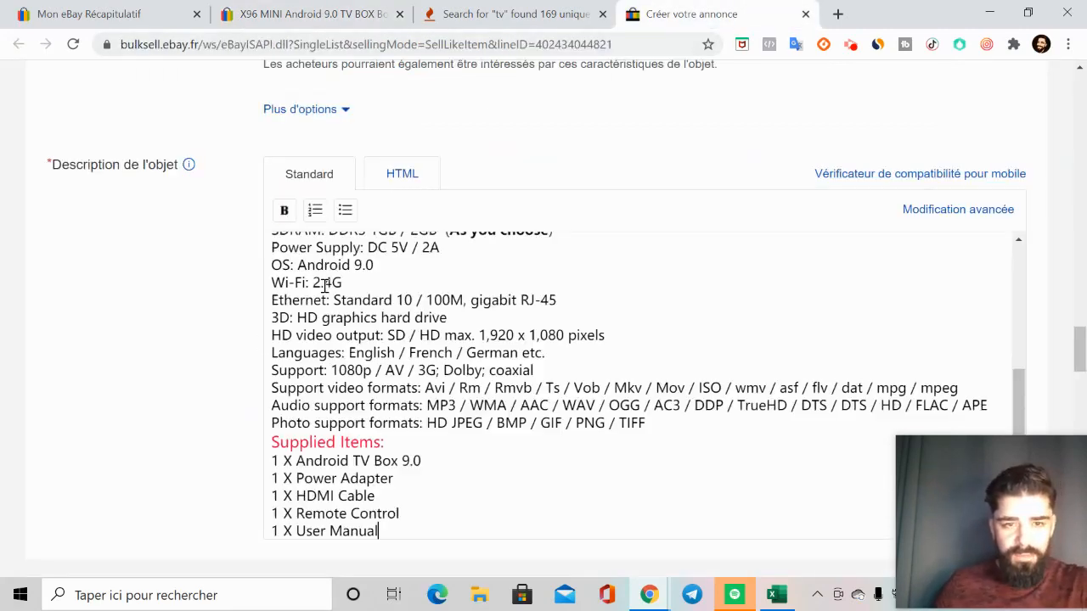
{"action": "scroll", "coordinate": [391, 475], "scroll_direction": "up", "scroll_amount": 3}
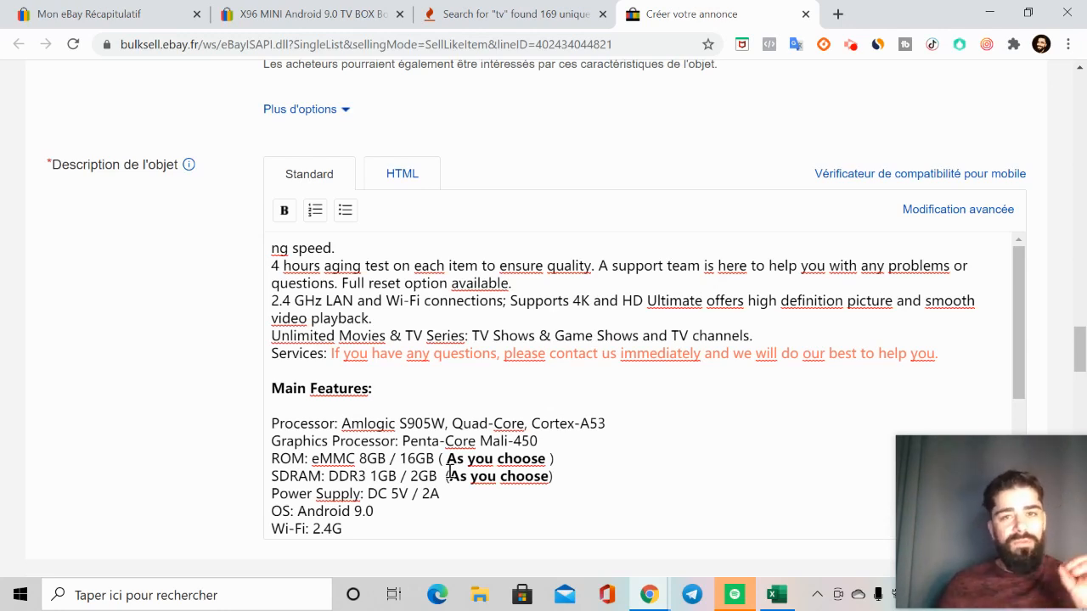
Step: Look over the original listing's description images and the keyword results again, and return to the draft listing
{"action": "left_click", "coordinate": [251, 15]}
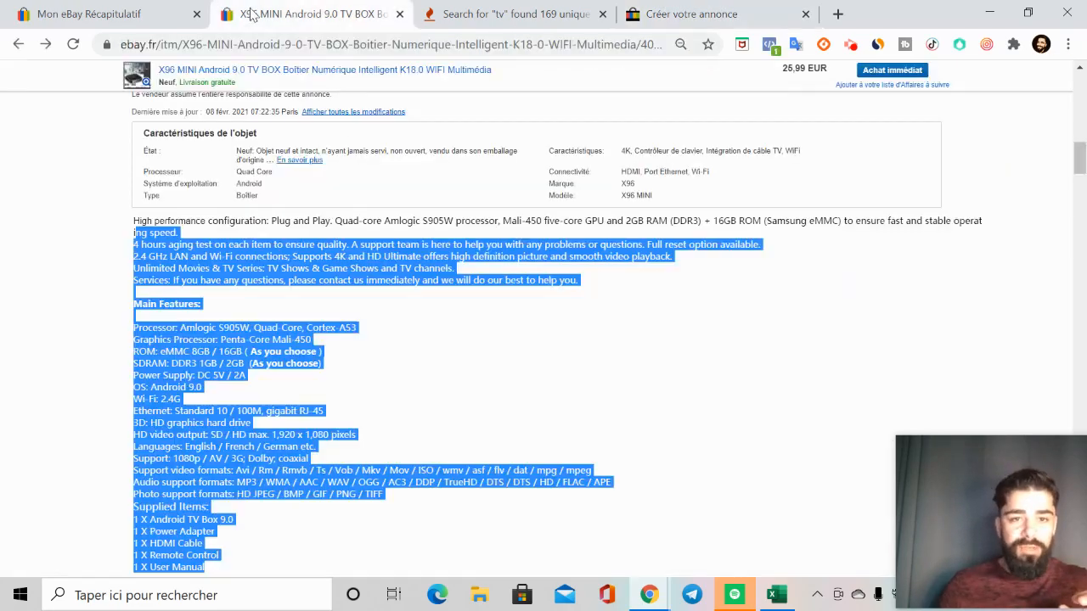
{"action": "scroll", "coordinate": [265, 392], "scroll_direction": "down", "scroll_amount": 10}
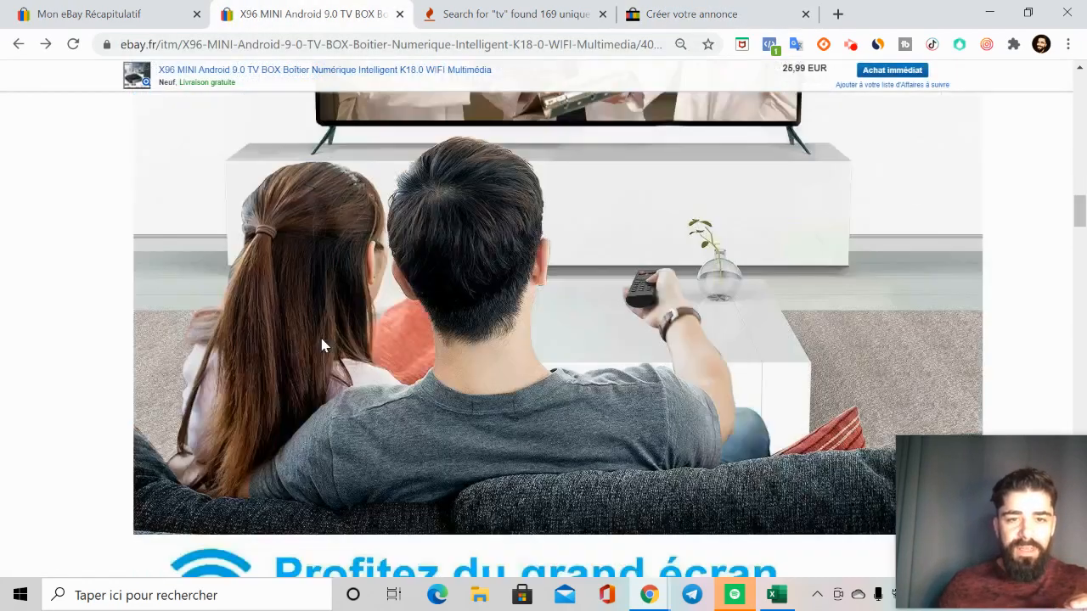
{"action": "scroll", "coordinate": [493, 117], "scroll_direction": "up", "scroll_amount": 2}
{"action": "scroll", "coordinate": [493, 117], "scroll_direction": "down", "scroll_amount": 3}
{"action": "scroll", "coordinate": [456, 157], "scroll_direction": "up", "scroll_amount": 1}
{"action": "left_click", "coordinate": [518, 13]}
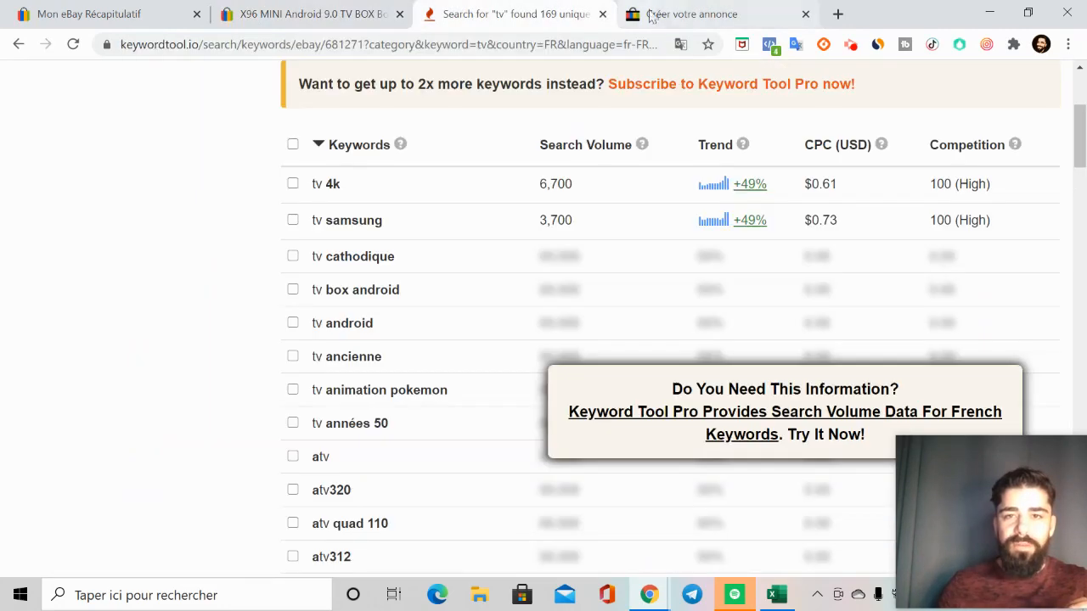
{"action": "left_click", "coordinate": [651, 13]}
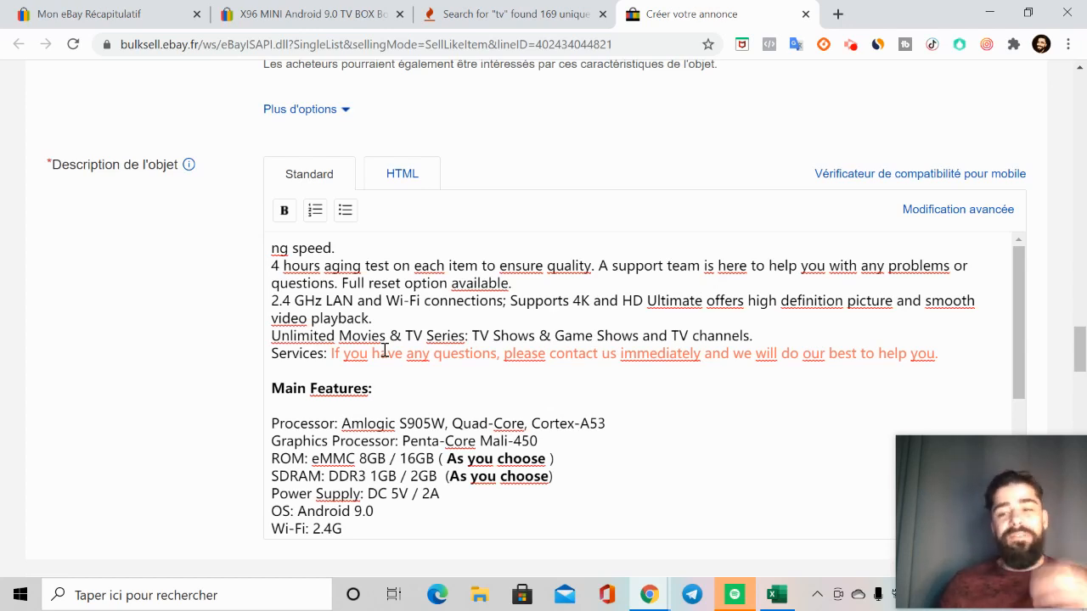
{"action": "scroll", "coordinate": [383, 357], "scroll_direction": "up", "scroll_amount": 5}
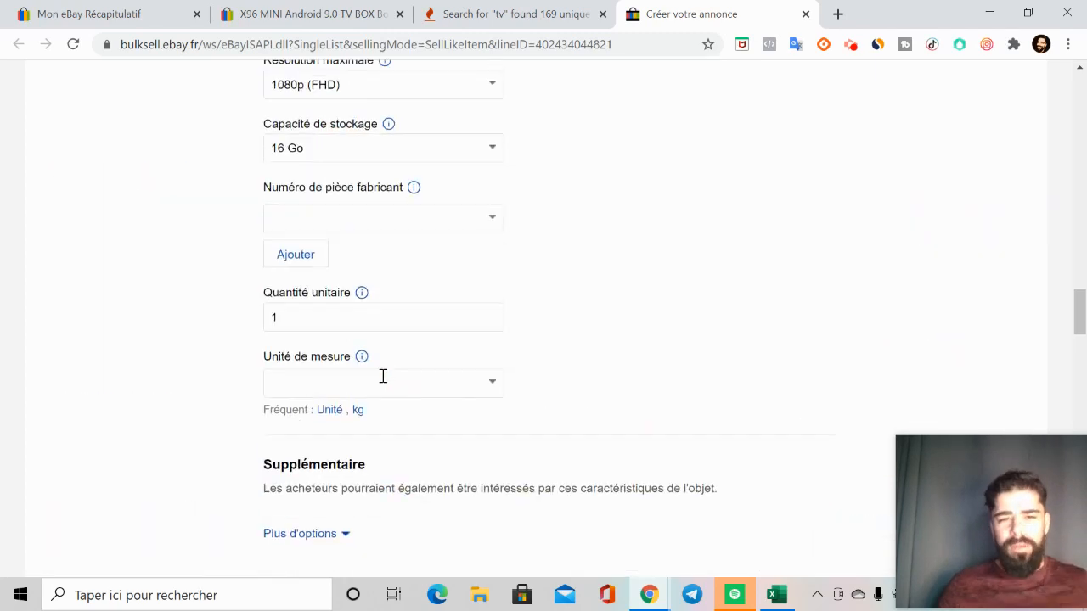
Step: Review the pasted description and the Détails de la vente section, checking the available Format choices
{"action": "scroll", "coordinate": [383, 376], "scroll_direction": "down", "scroll_amount": 6}
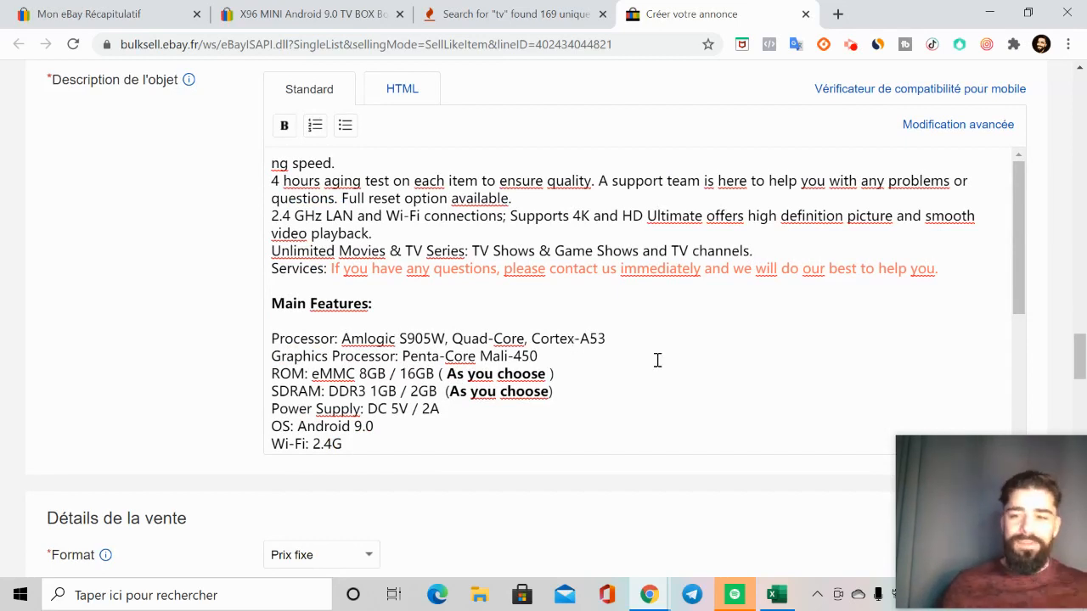
{"action": "left_click_drag", "start_coordinate": [981, 493], "coordinate": [945, 500]}
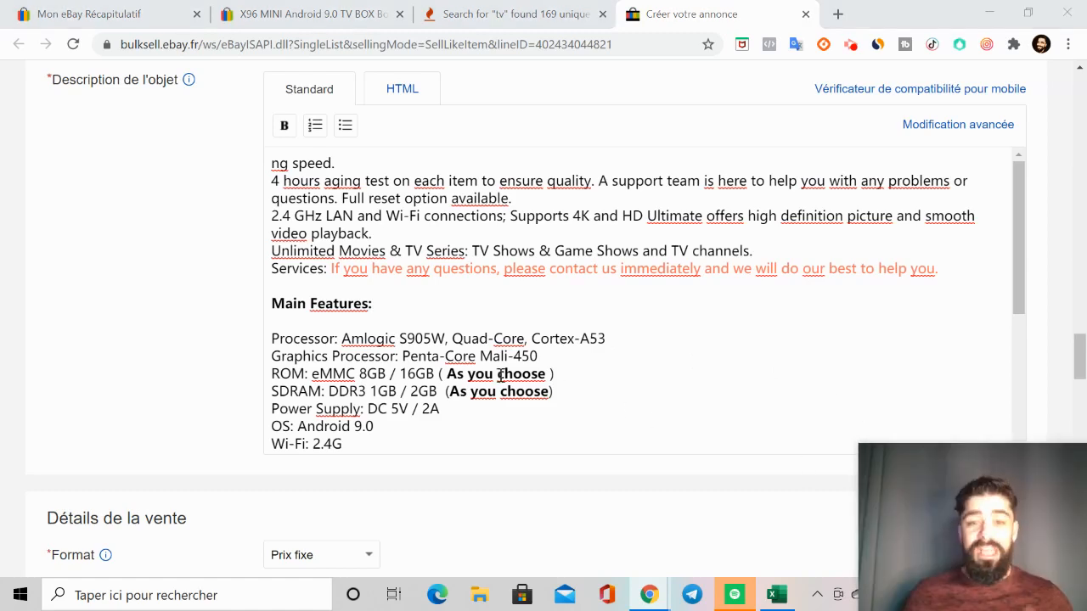
{"action": "scroll", "coordinate": [369, 338], "scroll_direction": "down", "scroll_amount": 6}
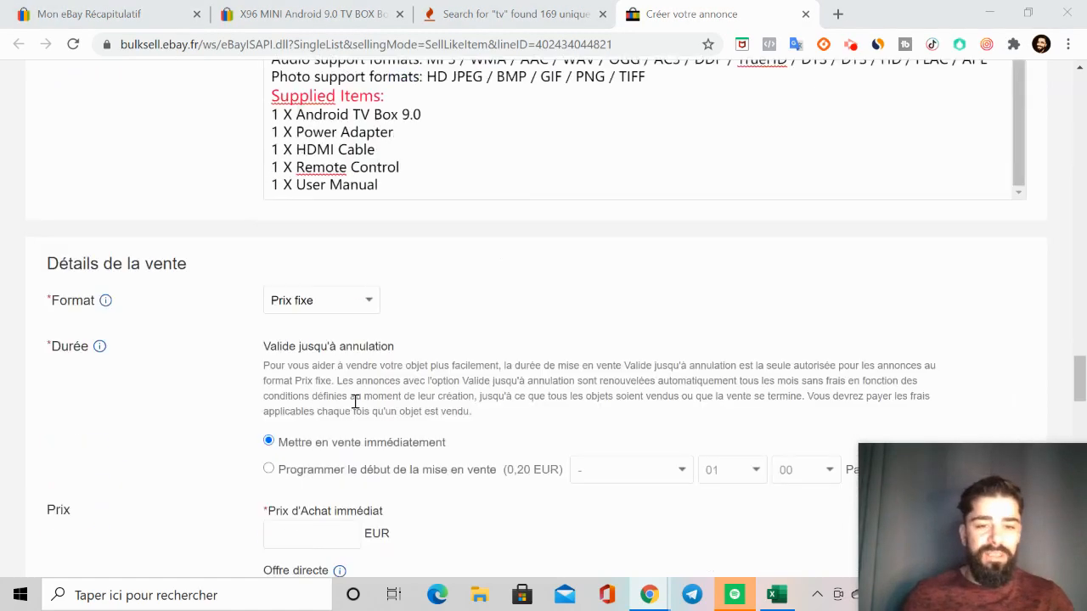
{"action": "scroll", "coordinate": [400, 213], "scroll_direction": "down", "scroll_amount": 3}
{"action": "scroll", "coordinate": [364, 266], "scroll_direction": "up", "scroll_amount": 3}
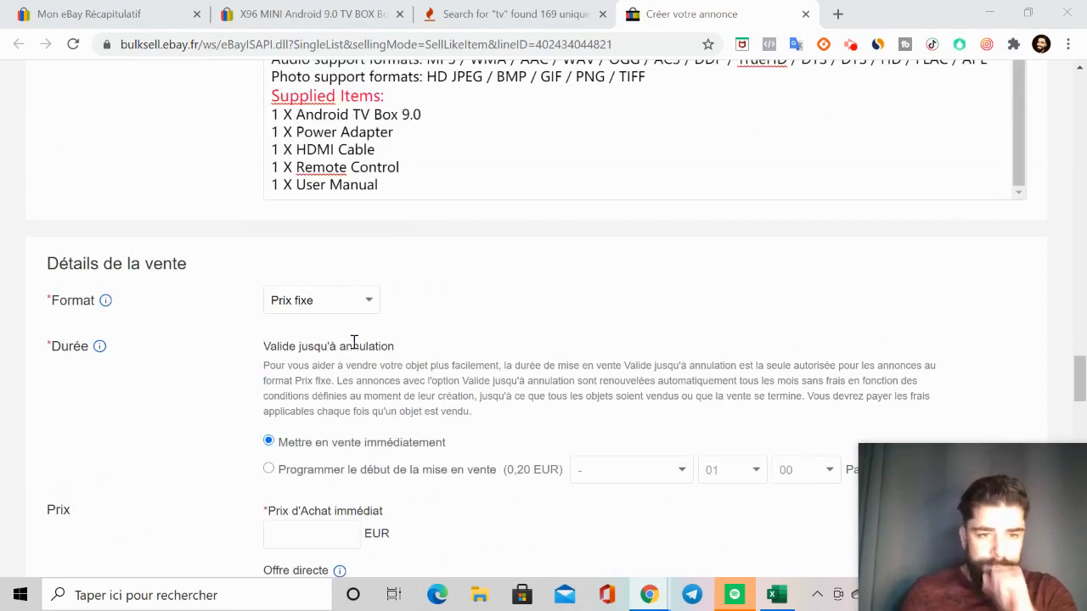
{"action": "left_click", "coordinate": [362, 299]}
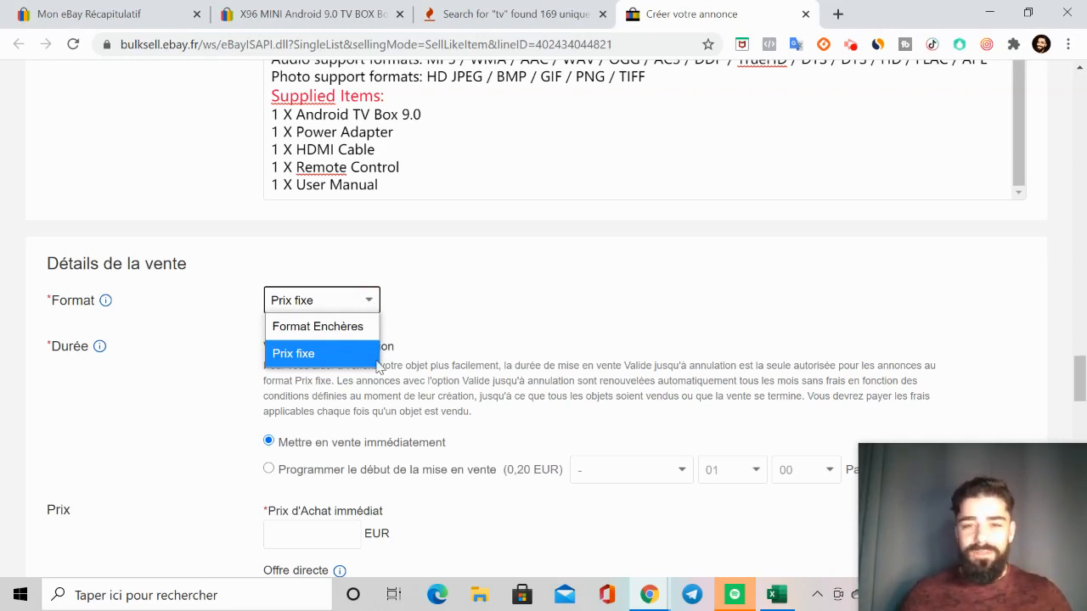
{"action": "left_click", "coordinate": [461, 346]}
{"action": "scroll", "coordinate": [461, 346], "scroll_direction": "down", "scroll_amount": 2}
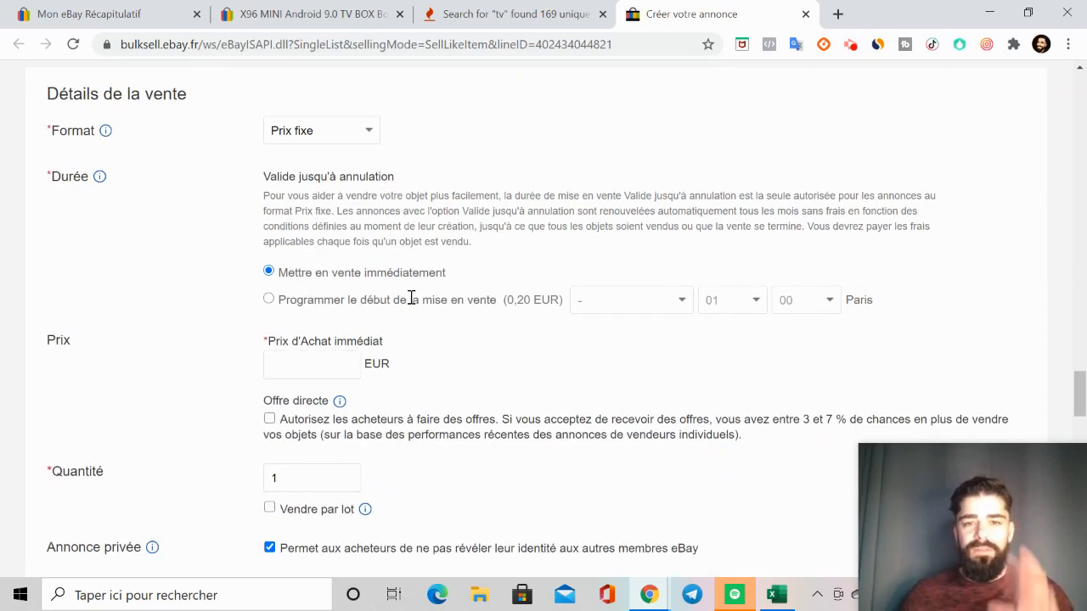
{"action": "scroll", "coordinate": [399, 302], "scroll_direction": "down", "scroll_amount": 2}
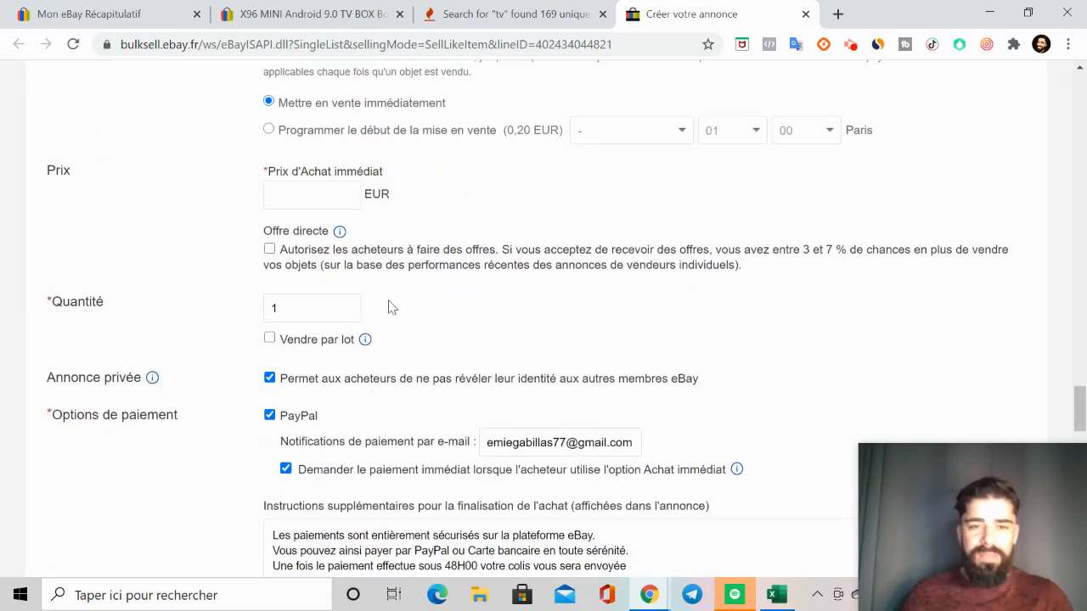
Step: Check the price on the original X96 MINI listing and set the draft's Prix d'Achat immédiat to 32 EUR
{"action": "left_click", "coordinate": [291, 22]}
{"action": "scroll", "coordinate": [419, 412], "scroll_direction": "up", "scroll_amount": 5}
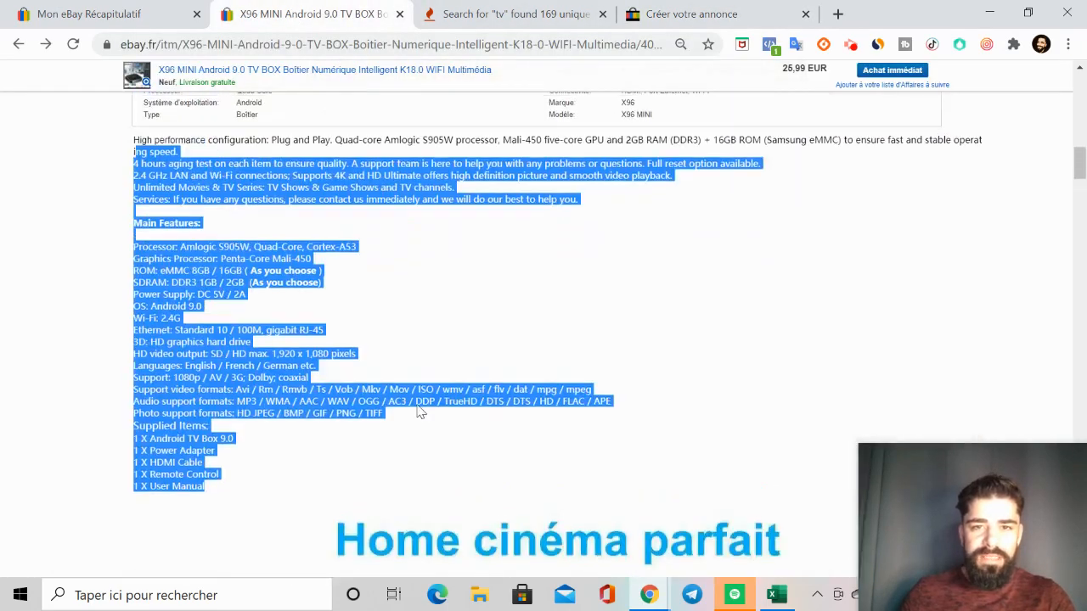
{"action": "scroll", "coordinate": [419, 412], "scroll_direction": "up", "scroll_amount": 10}
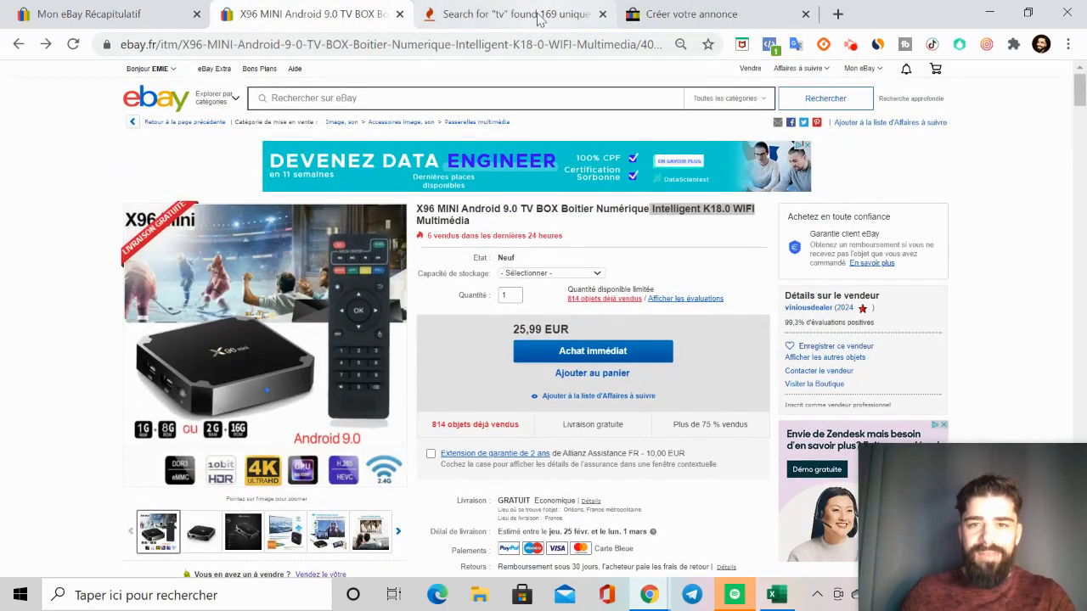
{"action": "left_click", "coordinate": [686, 17]}
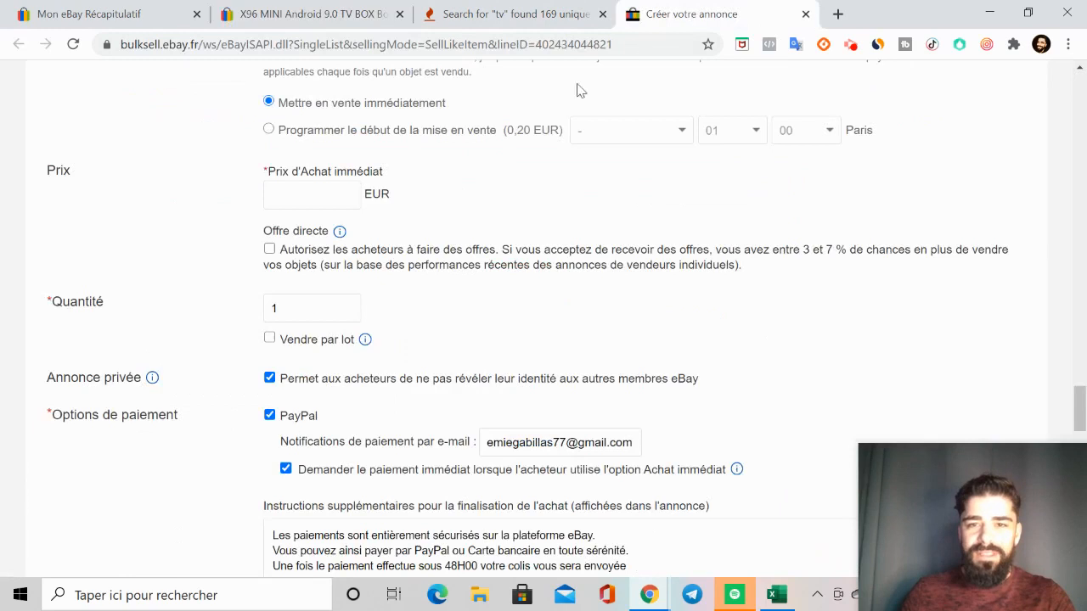
{"action": "left_click", "coordinate": [312, 190]}
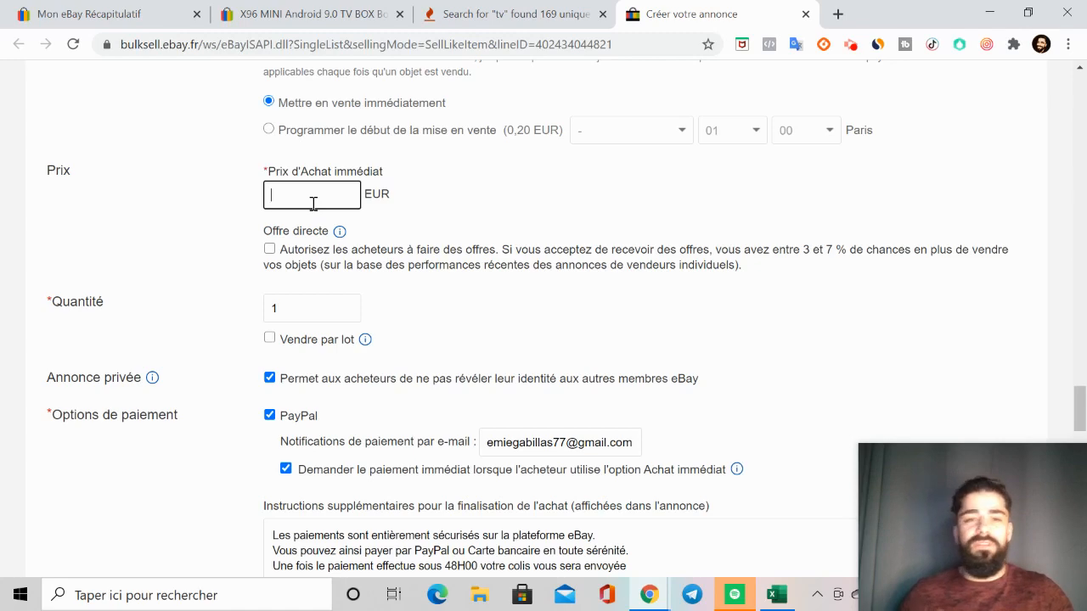
{"action": "left_click", "coordinate": [262, 18]}
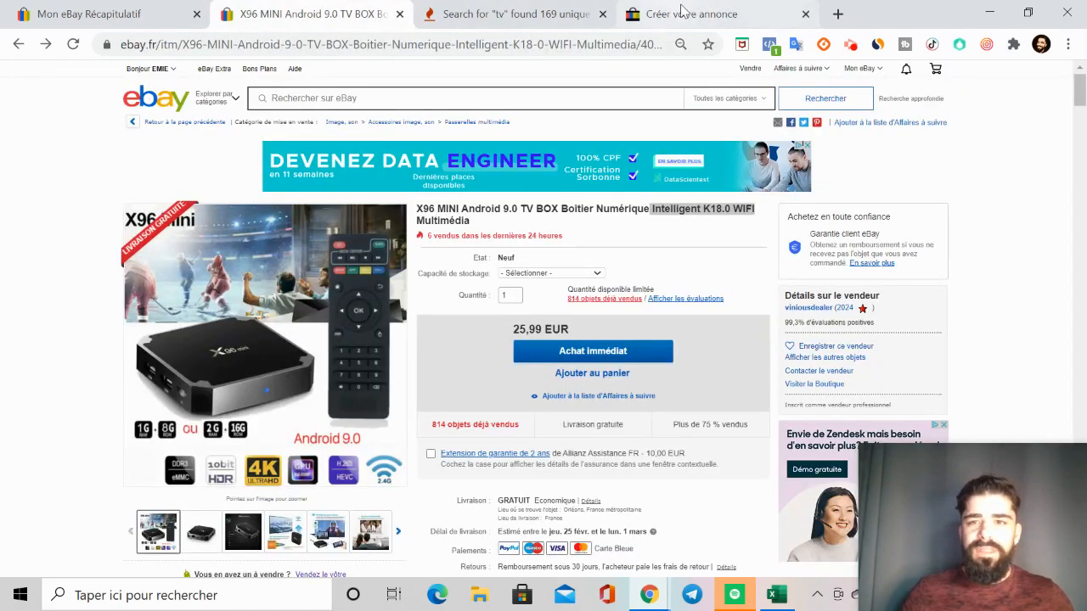
{"action": "left_click", "coordinate": [683, 13]}
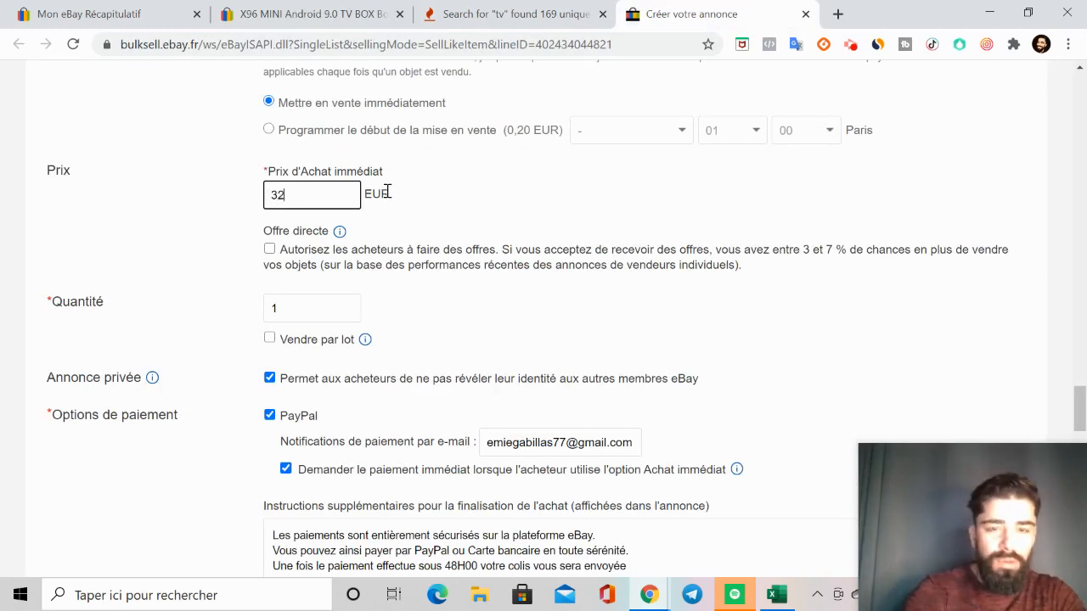
{"action": "left_click", "coordinate": [447, 345]}
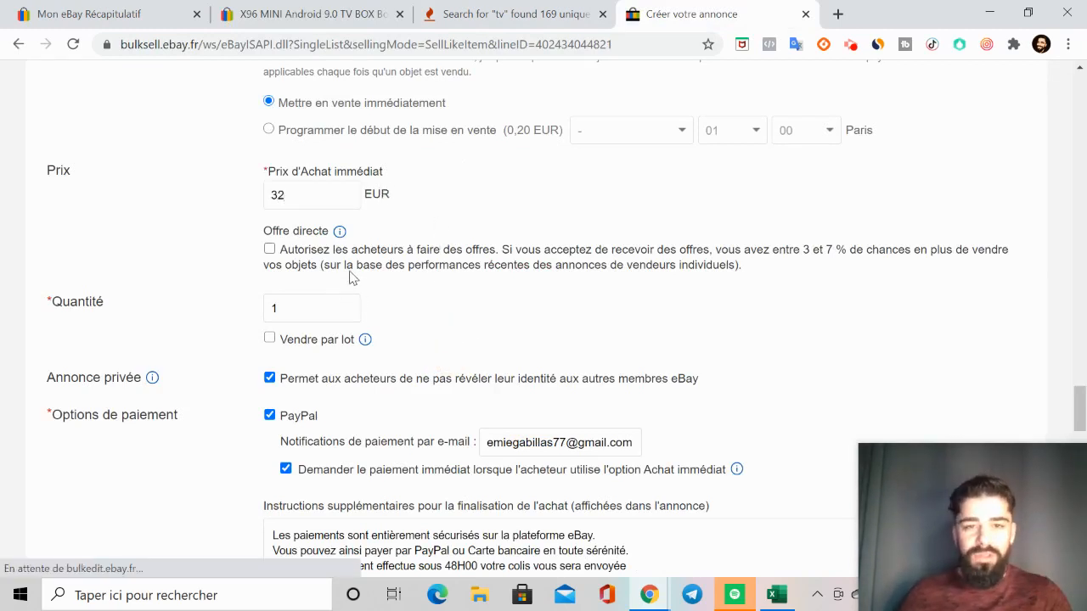
Step: Review the draft's quantity, PayPal payment options, checkout instructions and return conditions down to Informations sur la livraison
{"action": "scroll", "coordinate": [475, 368], "scroll_direction": "down", "scroll_amount": 2}
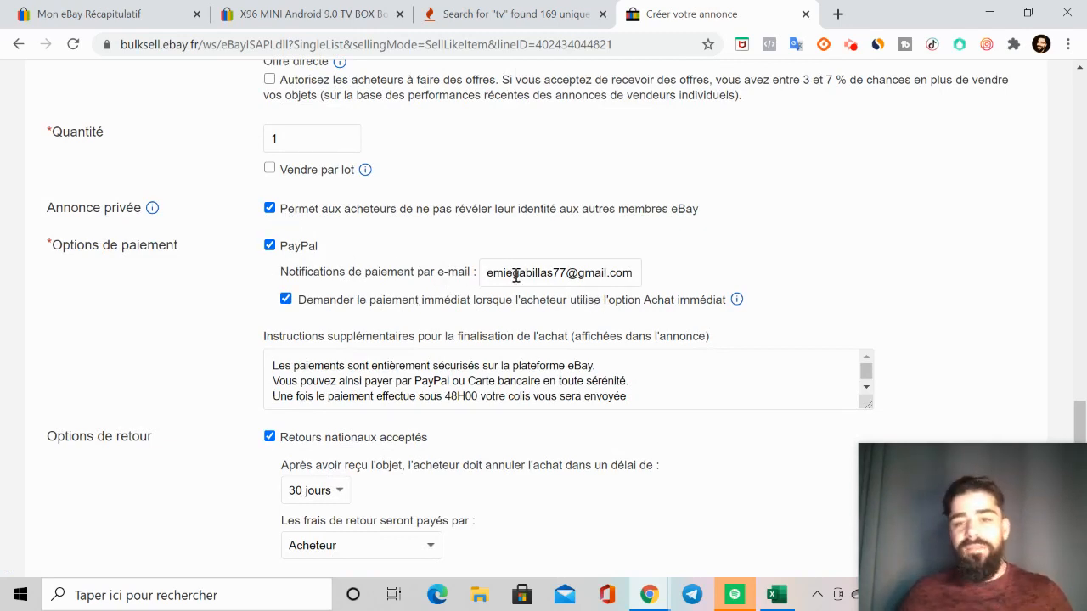
{"action": "scroll", "coordinate": [529, 281], "scroll_direction": "down", "scroll_amount": 1}
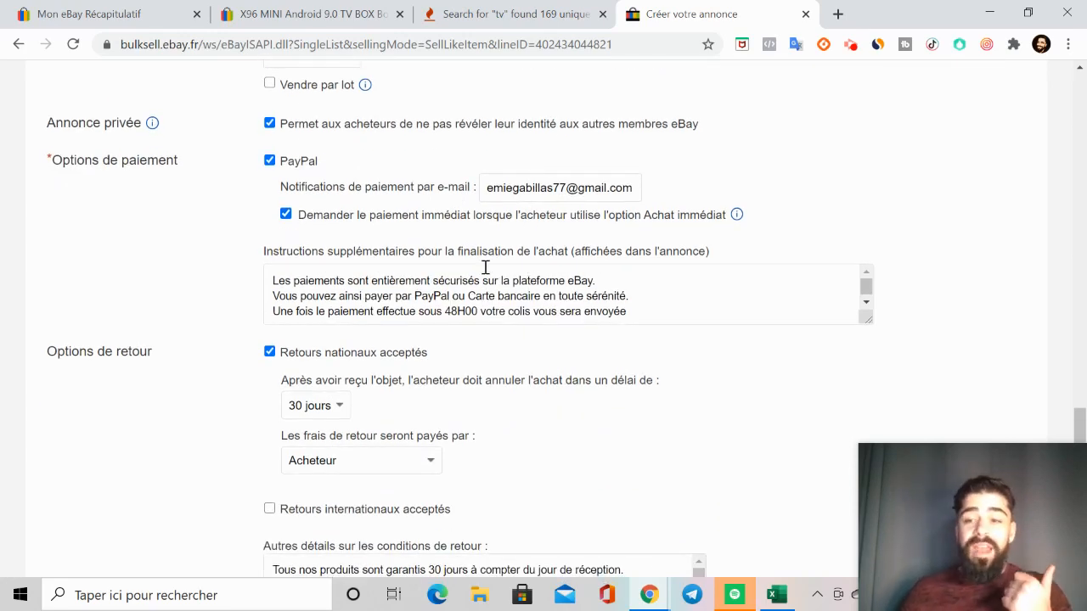
{"action": "scroll", "coordinate": [485, 267], "scroll_direction": "down", "scroll_amount": 1}
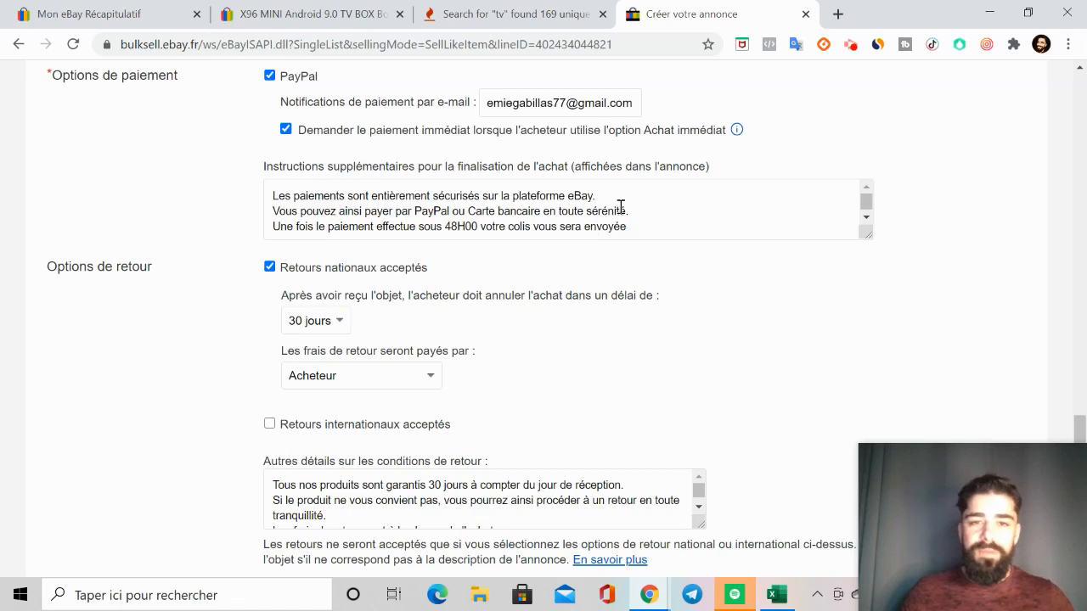
{"action": "scroll", "coordinate": [641, 203], "scroll_direction": "down", "scroll_amount": 1}
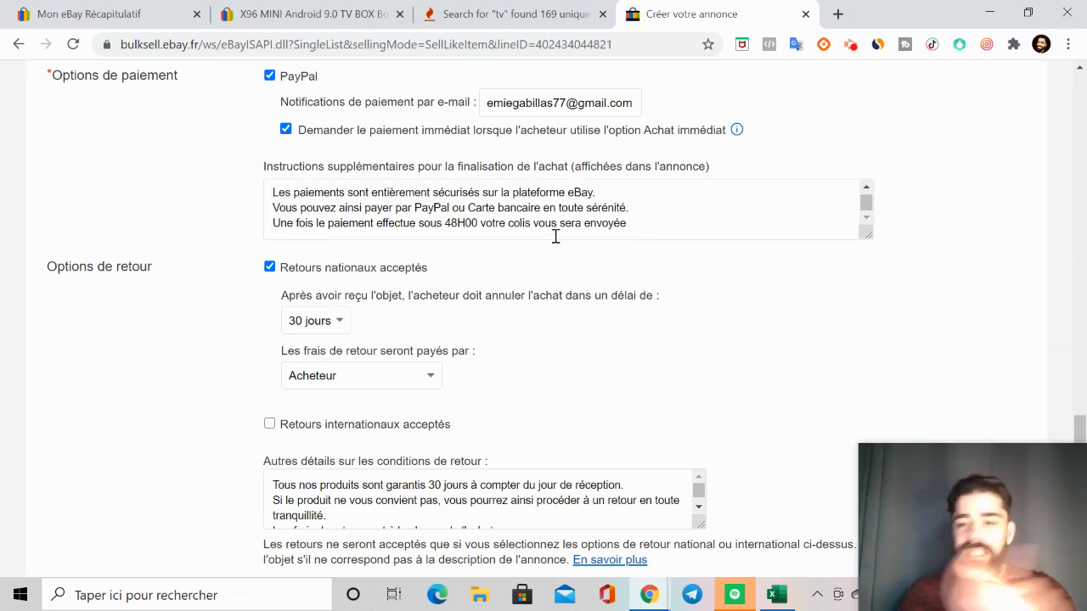
{"action": "scroll", "coordinate": [399, 204], "scroll_direction": "down", "scroll_amount": 1}
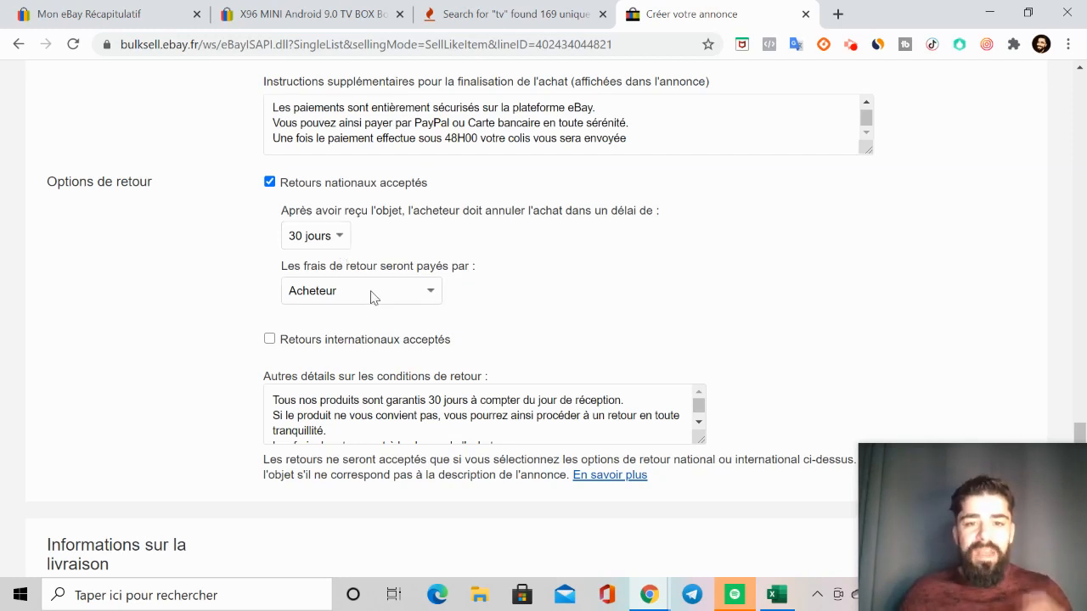
{"action": "scroll", "coordinate": [400, 304], "scroll_direction": "down", "scroll_amount": 1}
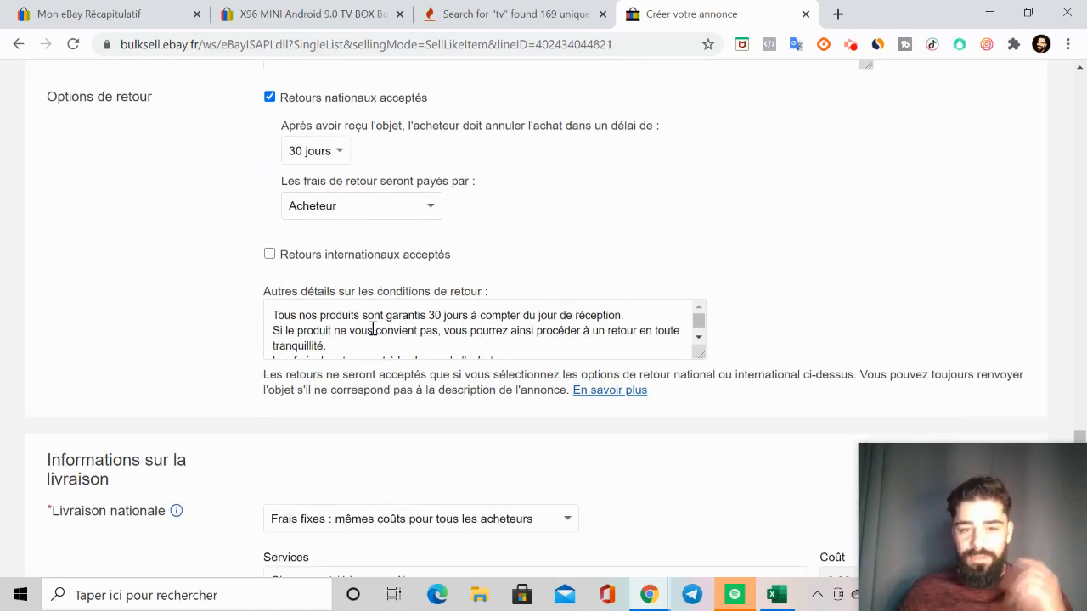
{"action": "scroll", "coordinate": [372, 330], "scroll_direction": "down", "scroll_amount": 1}
{"action": "scroll", "coordinate": [422, 352], "scroll_direction": "up", "scroll_amount": 1}
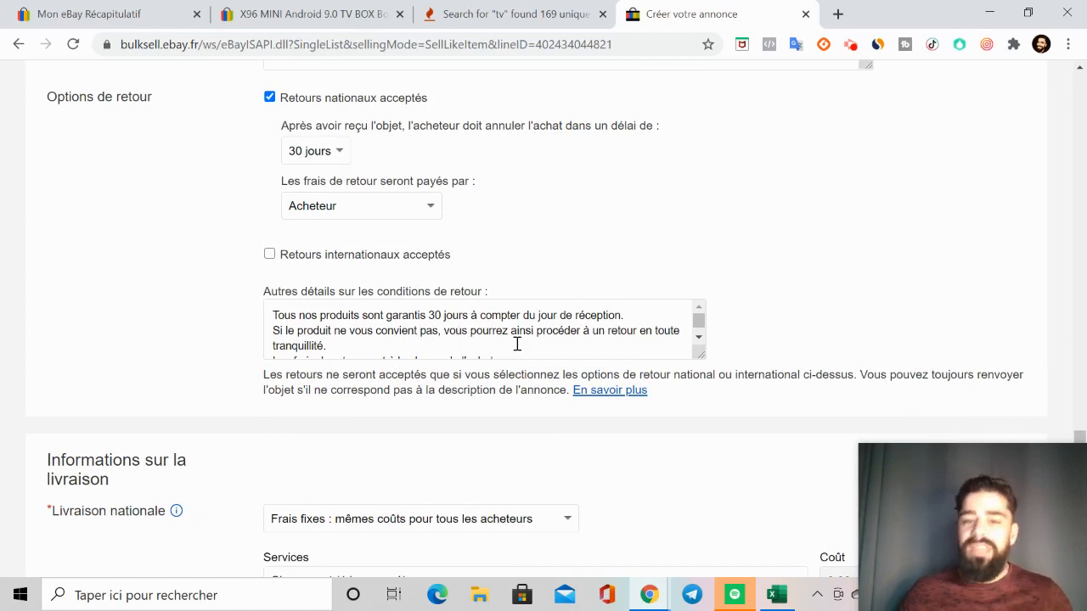
{"action": "scroll", "coordinate": [602, 338], "scroll_direction": "down", "scroll_amount": 1}
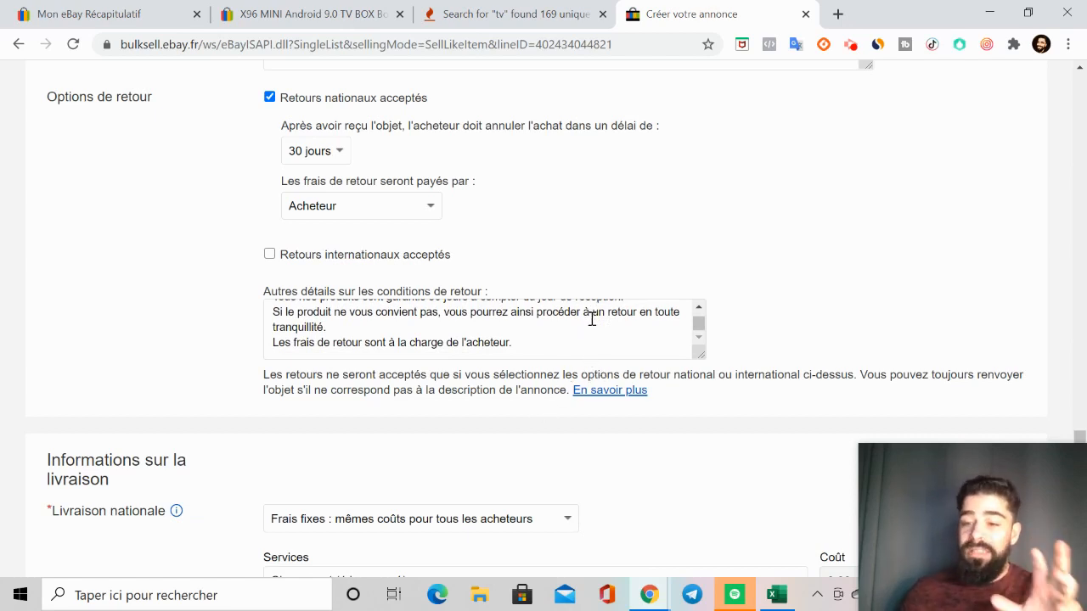
{"action": "scroll", "coordinate": [592, 318], "scroll_direction": "down", "scroll_amount": 2}
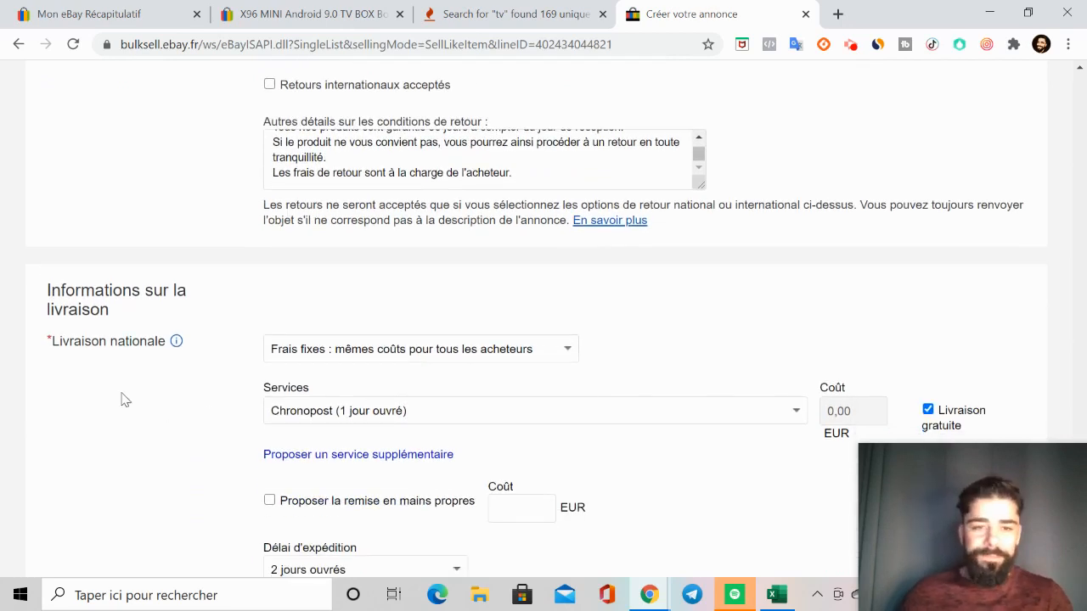
Step: Browse the national delivery services and set the service to Autre mode d'envoi (3 à 5 jours ouvrés)
{"action": "scroll", "coordinate": [544, 336], "scroll_direction": "down", "scroll_amount": 1}
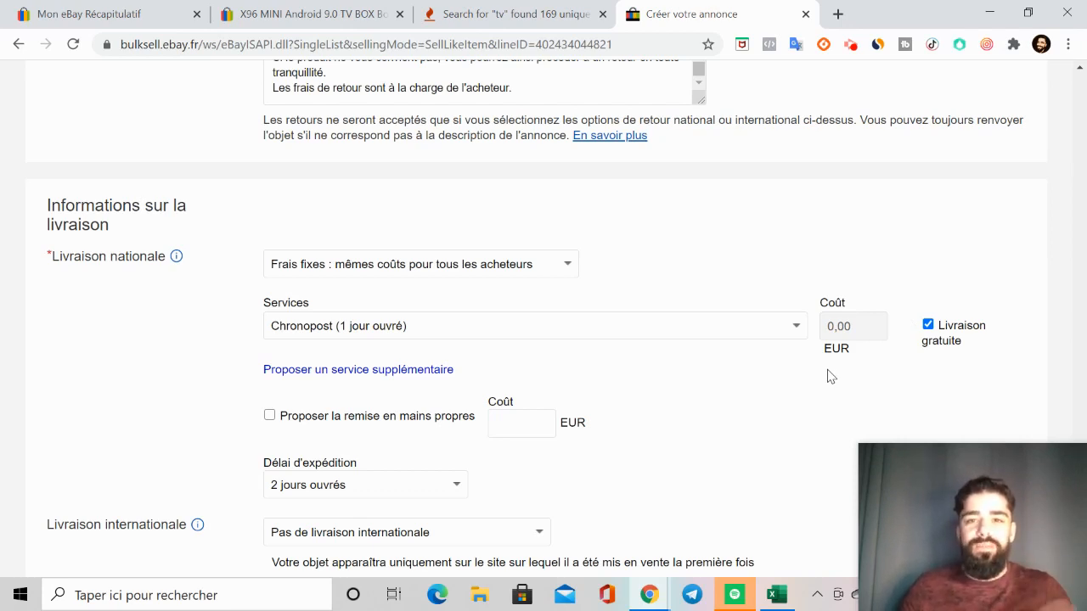
{"action": "left_click", "coordinate": [745, 329]}
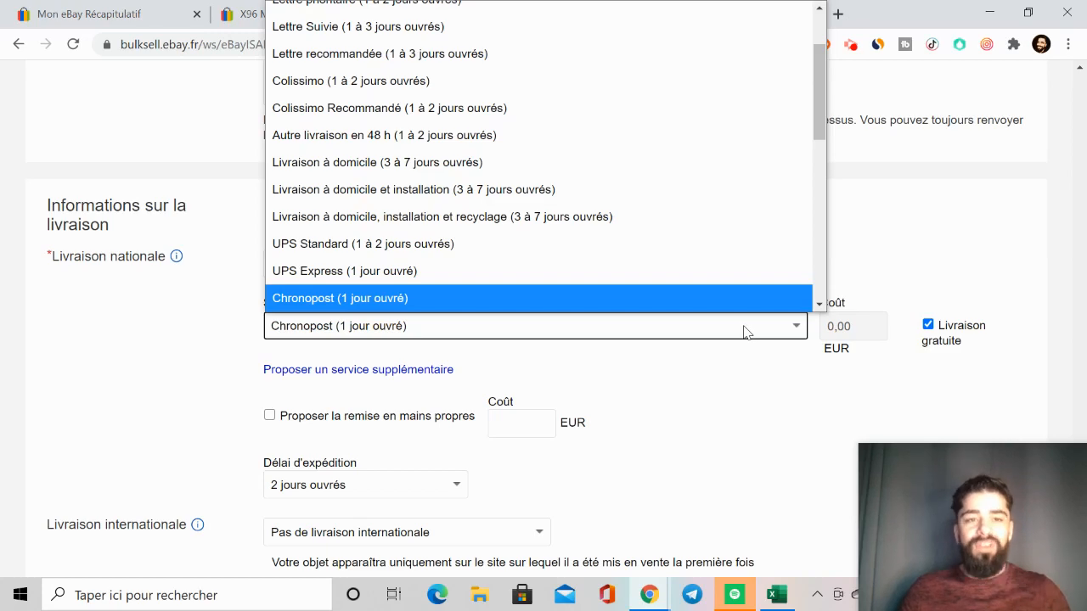
{"action": "scroll", "coordinate": [625, 292], "scroll_direction": "down", "scroll_amount": 2}
{"action": "scroll", "coordinate": [619, 287], "scroll_direction": "up", "scroll_amount": 3}
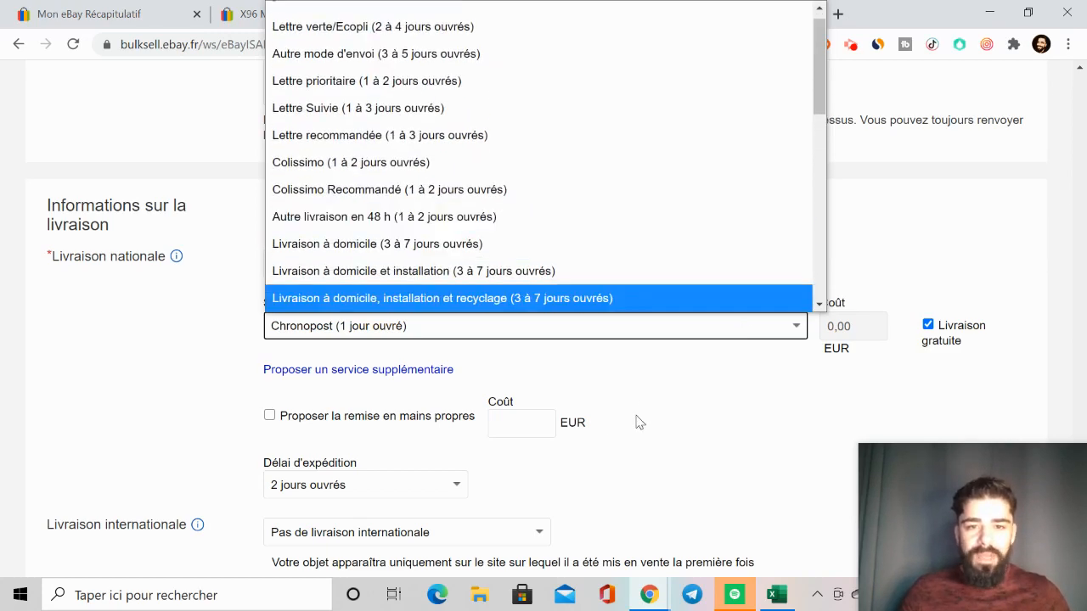
{"action": "left_click", "coordinate": [640, 422]}
{"action": "left_click", "coordinate": [748, 331]}
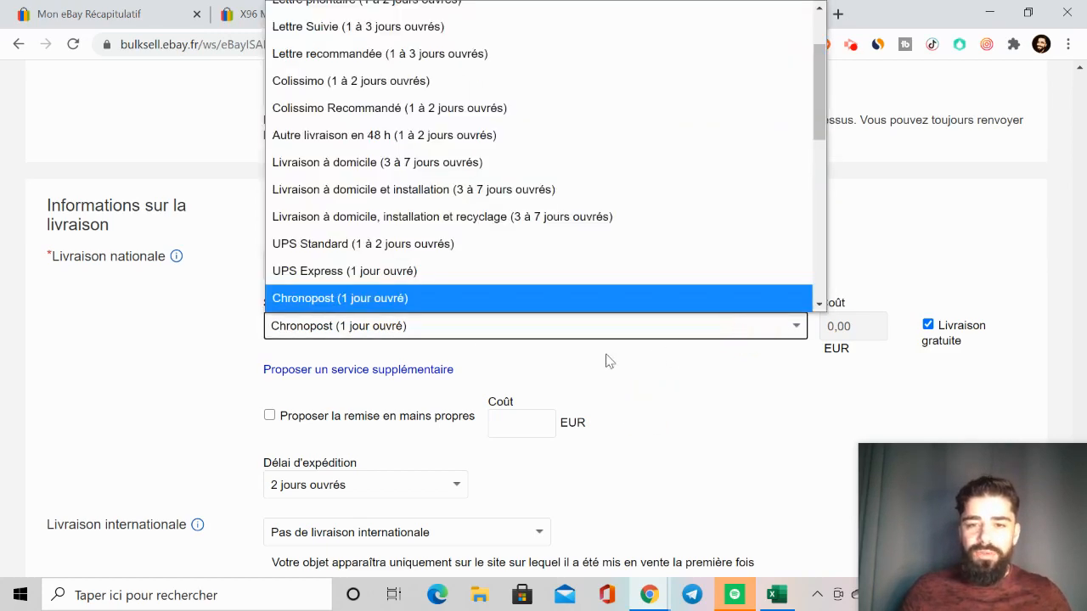
{"action": "scroll", "coordinate": [491, 284], "scroll_direction": "up", "scroll_amount": 2}
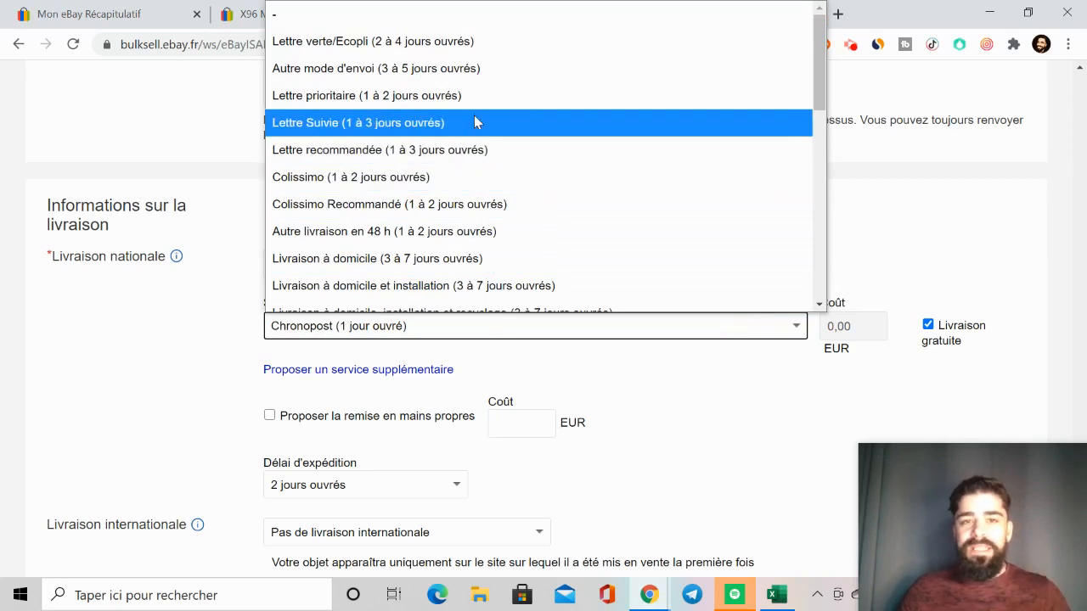
{"action": "left_click", "coordinate": [484, 72]}
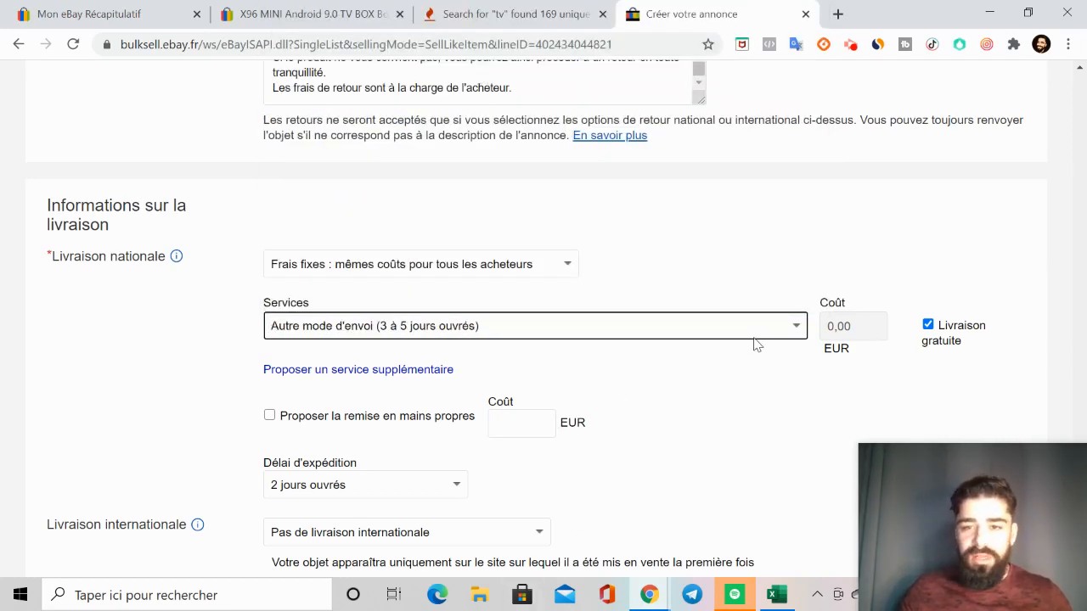
Step: Check the Délai d'expédition choices and set the national delivery service to Chronopost (1 jour ouvré)
{"action": "scroll", "coordinate": [735, 351], "scroll_direction": "down", "scroll_amount": 3}
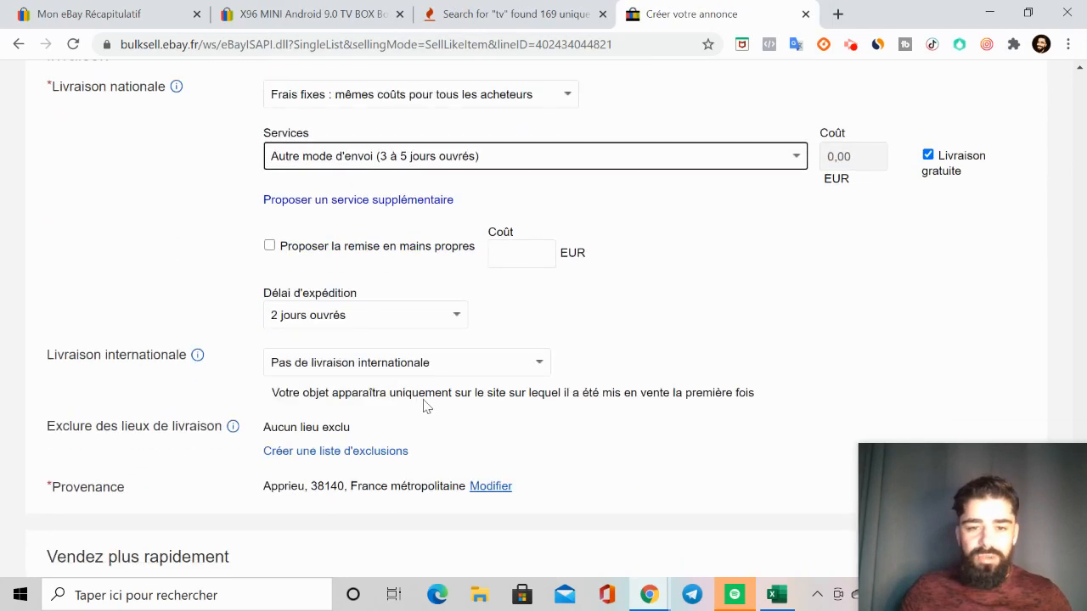
{"action": "left_click", "coordinate": [455, 321]}
{"action": "left_click", "coordinate": [483, 314]}
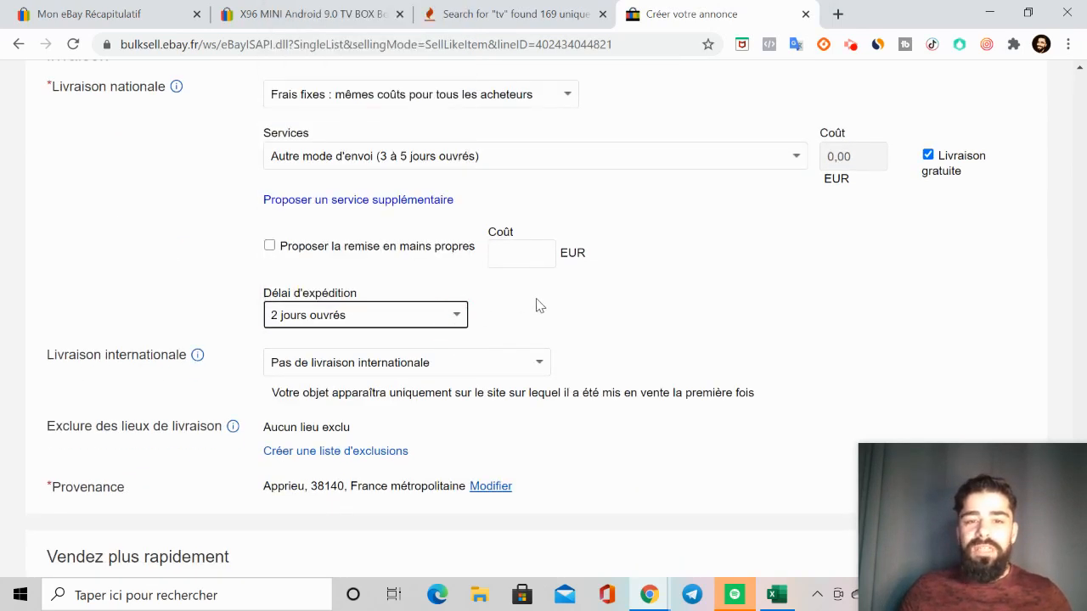
{"action": "left_click", "coordinate": [793, 160]}
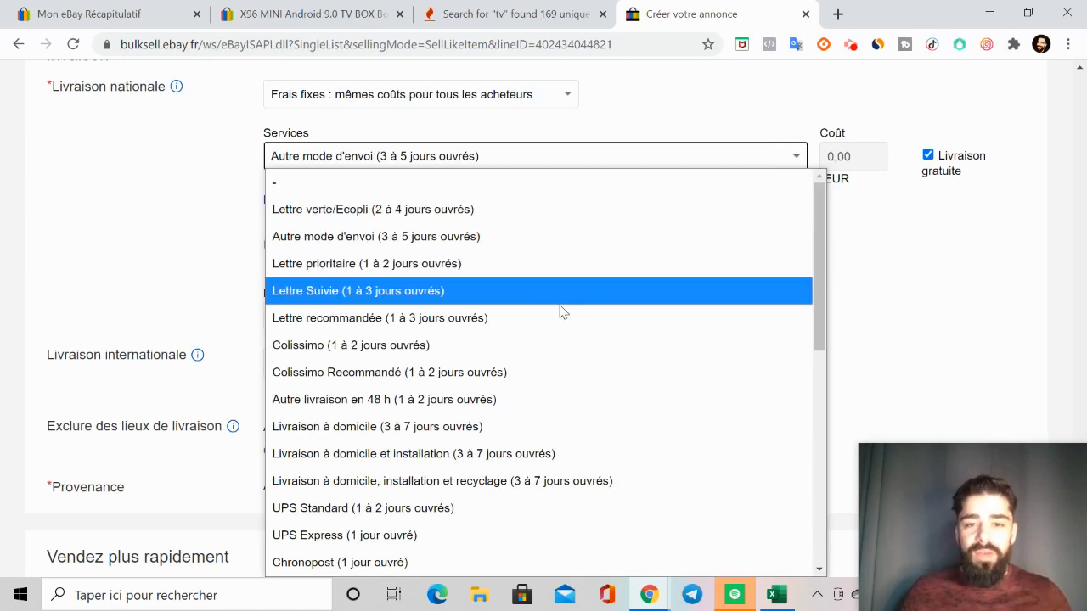
{"action": "scroll", "coordinate": [501, 407], "scroll_direction": "down", "scroll_amount": 2}
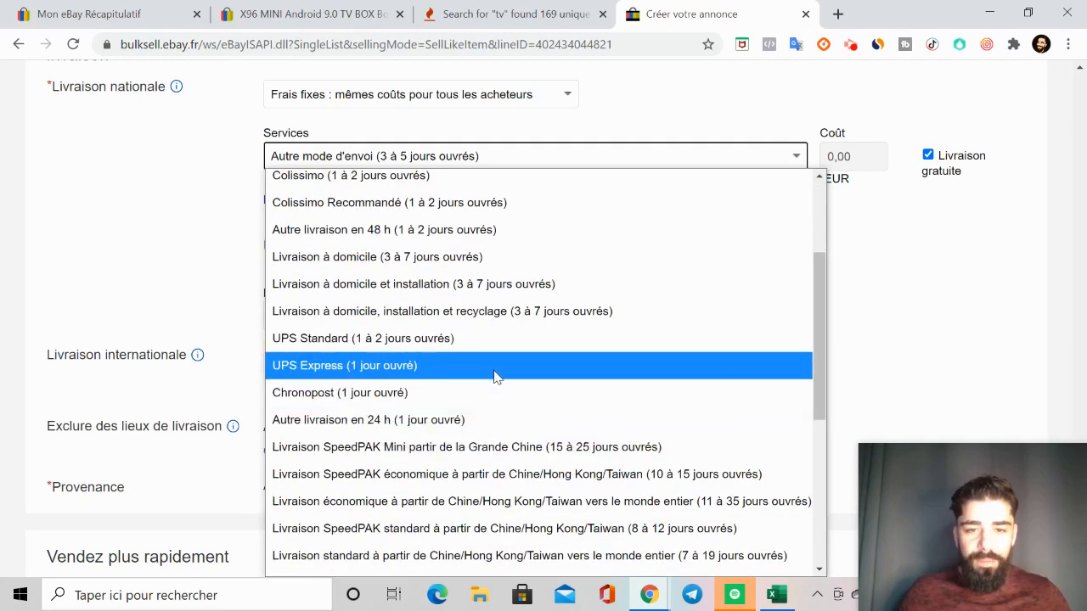
{"action": "left_click", "coordinate": [480, 395]}
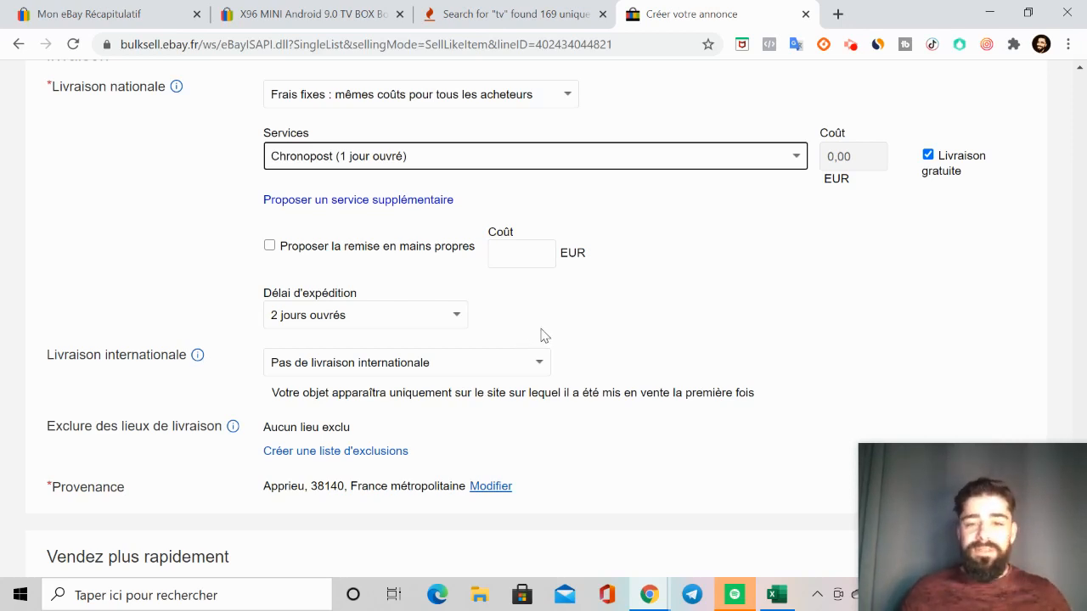
{"action": "scroll", "coordinate": [544, 331], "scroll_direction": "down", "scroll_amount": 2}
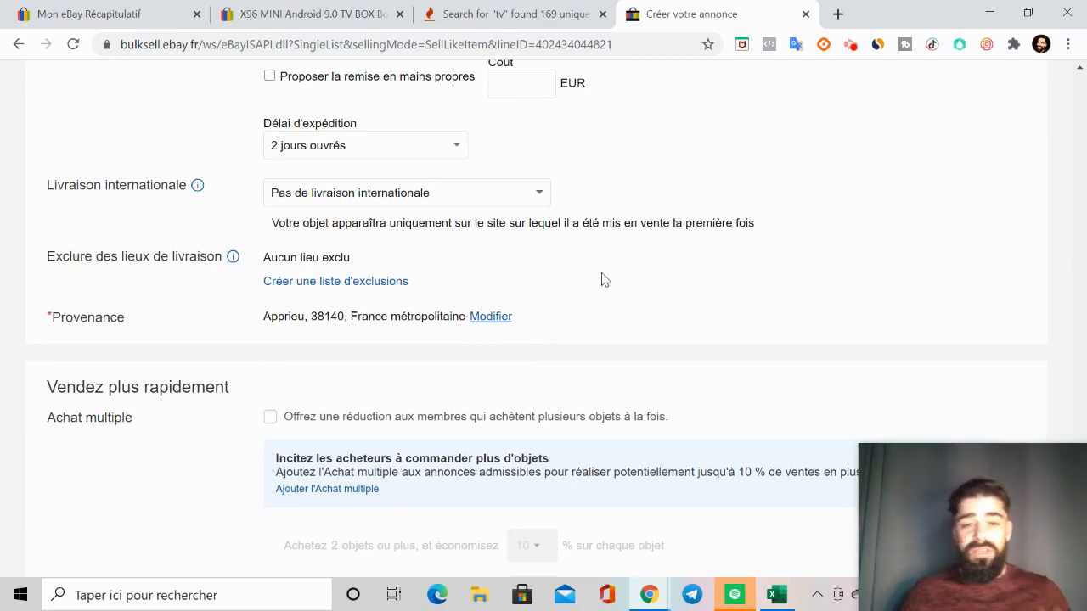
Step: Examine the Achat multiple section and try the discount for buyers ordering several items, switching it back off
{"action": "scroll", "coordinate": [605, 280], "scroll_direction": "down", "scroll_amount": 3}
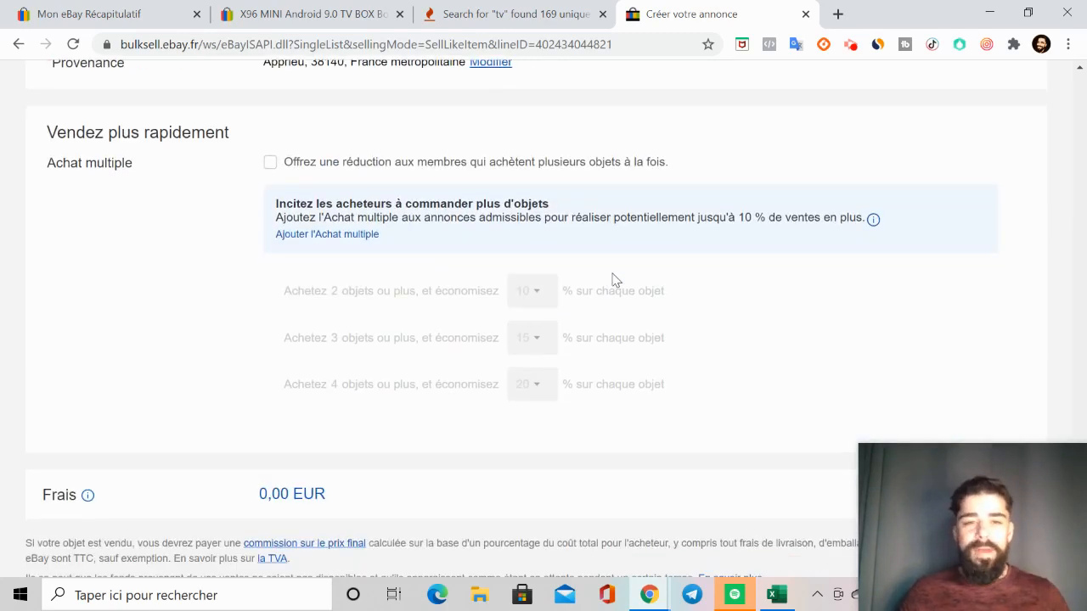
{"action": "scroll", "coordinate": [614, 279], "scroll_direction": "up", "scroll_amount": 2}
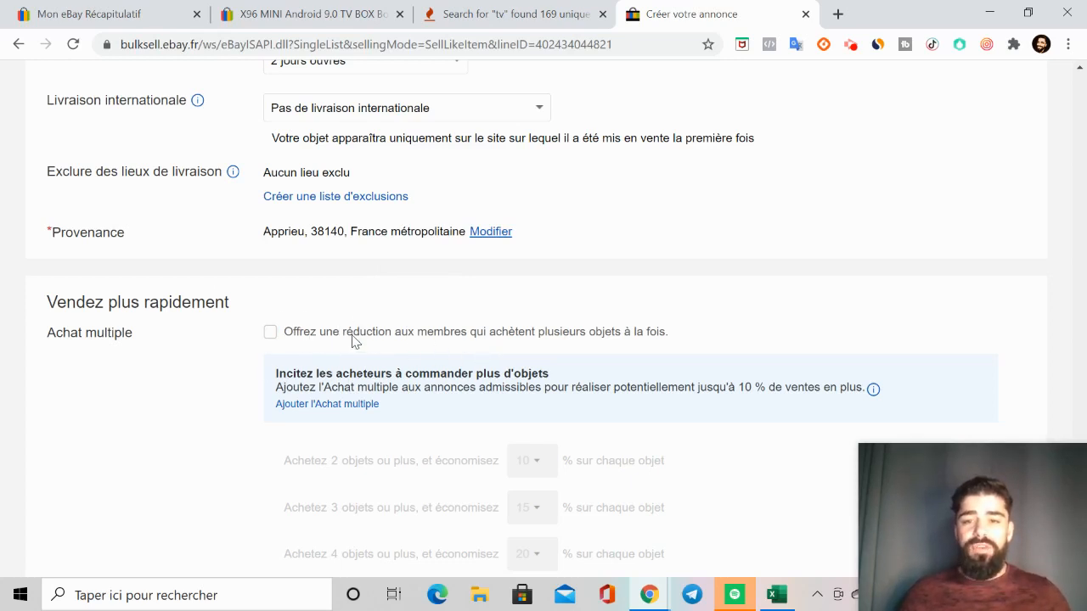
{"action": "scroll", "coordinate": [310, 339], "scroll_direction": "down", "scroll_amount": 2}
{"action": "scroll", "coordinate": [311, 333], "scroll_direction": "up", "scroll_amount": 1}
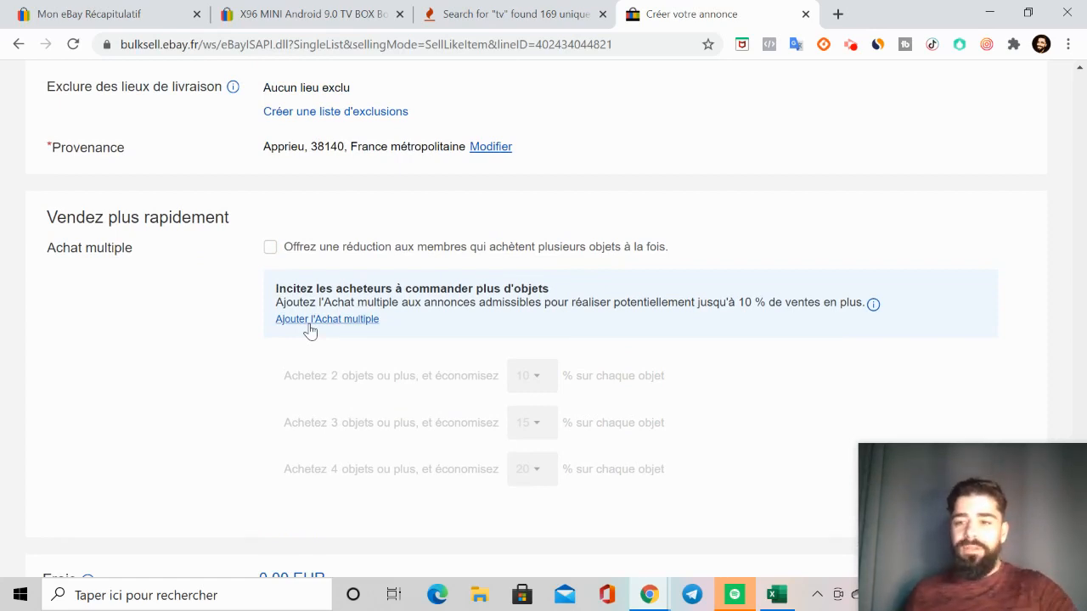
{"action": "left_click", "coordinate": [271, 249]}
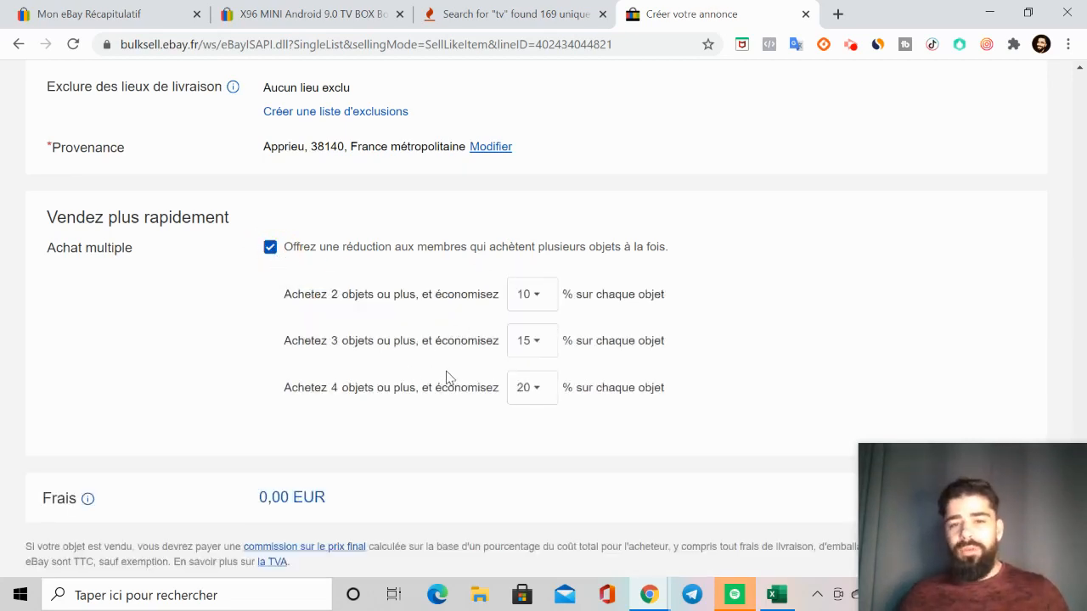
{"action": "left_click", "coordinate": [268, 248]}
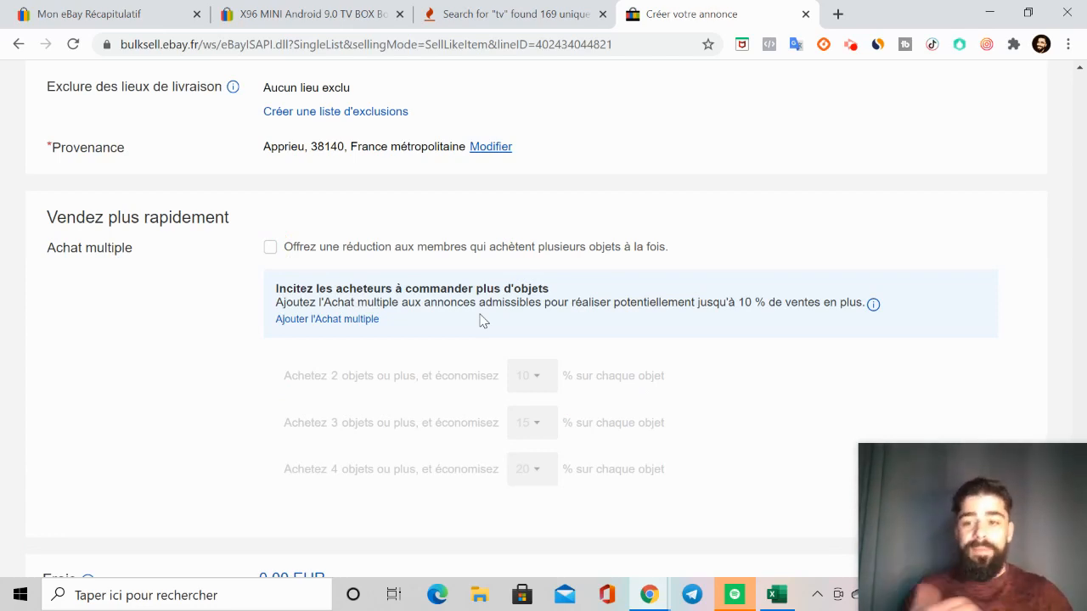
Step: Return to Détails de la vente and check the format, start of sale, price and Quantité field
{"action": "scroll", "coordinate": [479, 321], "scroll_direction": "up", "scroll_amount": 9}
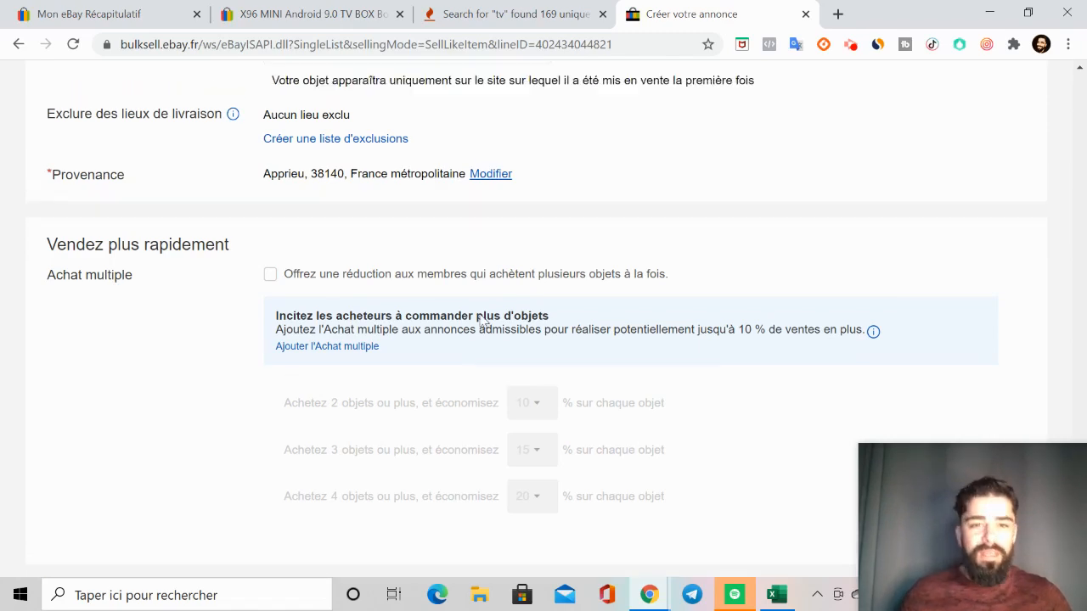
{"action": "scroll", "coordinate": [479, 329], "scroll_direction": "up", "scroll_amount": 1}
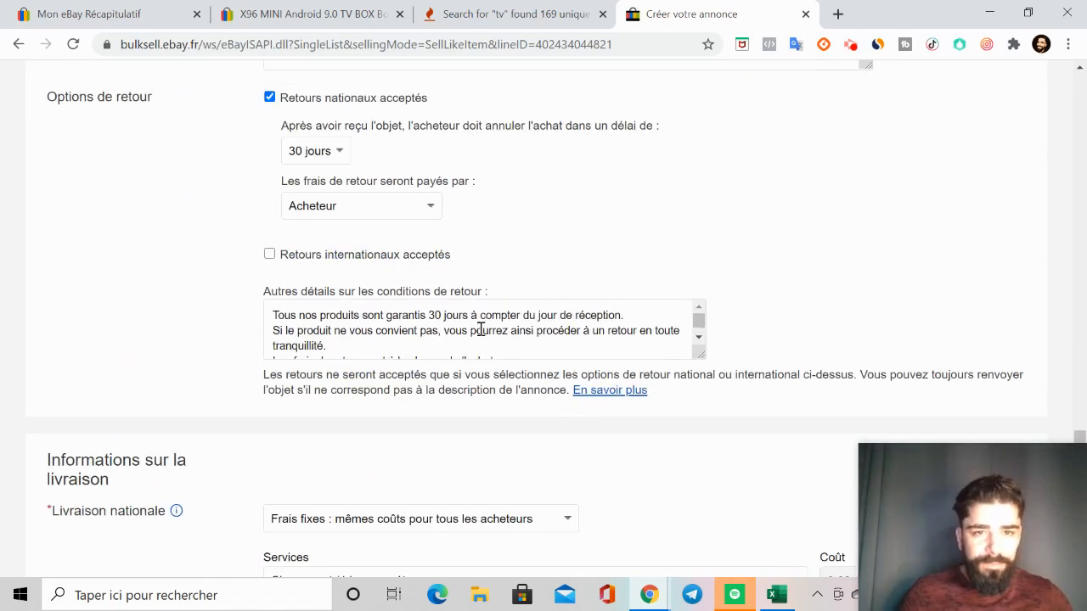
{"action": "scroll", "coordinate": [535, 298], "scroll_direction": "up", "scroll_amount": 5}
{"action": "scroll", "coordinate": [420, 341], "scroll_direction": "up", "scroll_amount": 7}
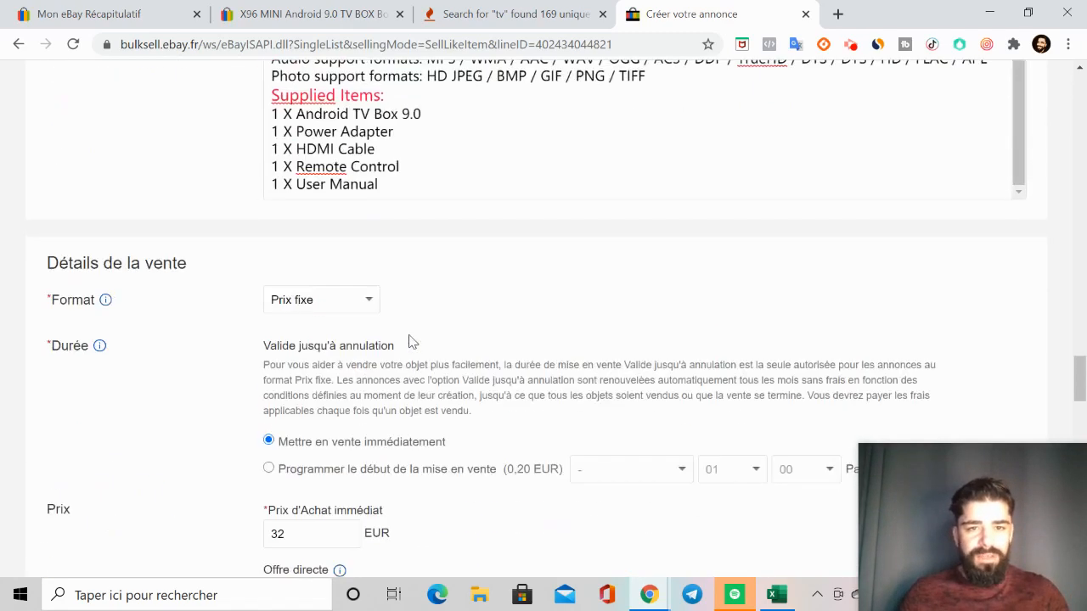
{"action": "scroll", "coordinate": [357, 374], "scroll_direction": "down", "scroll_amount": 3}
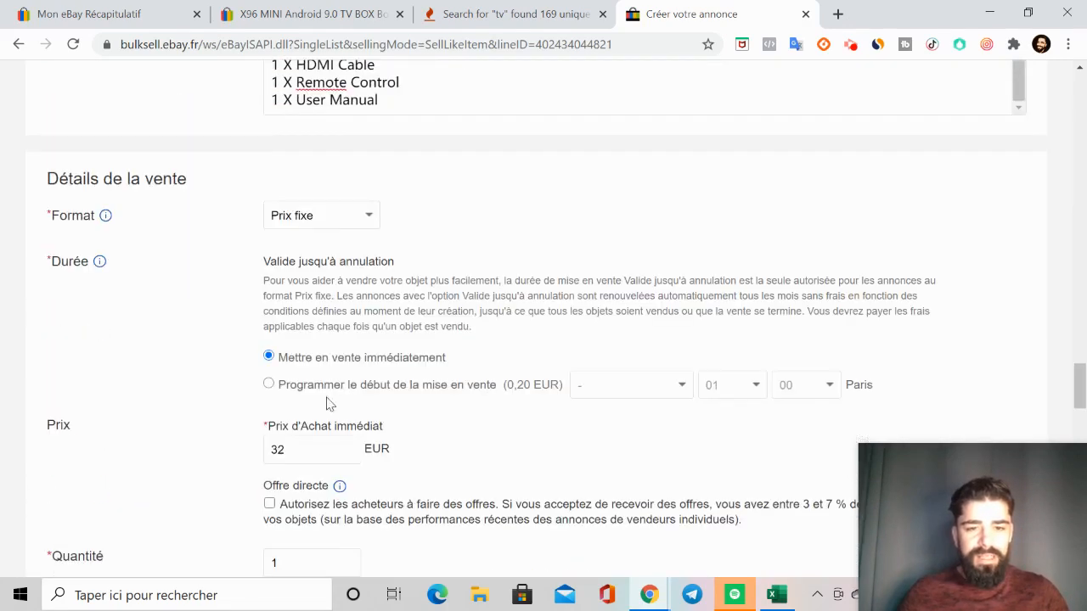
{"action": "scroll", "coordinate": [299, 452], "scroll_direction": "down", "scroll_amount": 2}
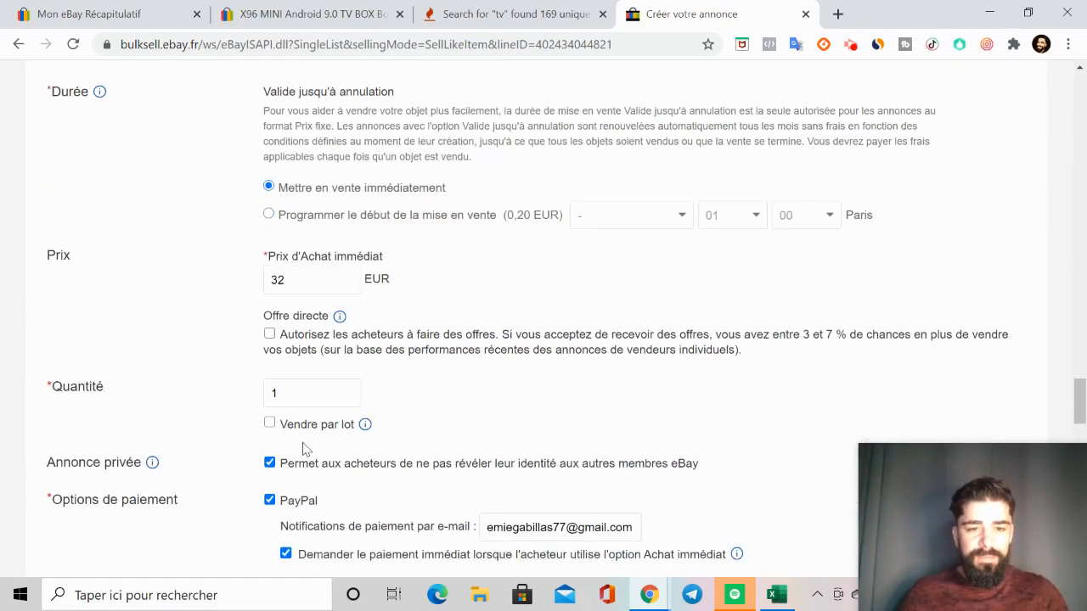
{"action": "left_click", "coordinate": [298, 392]}
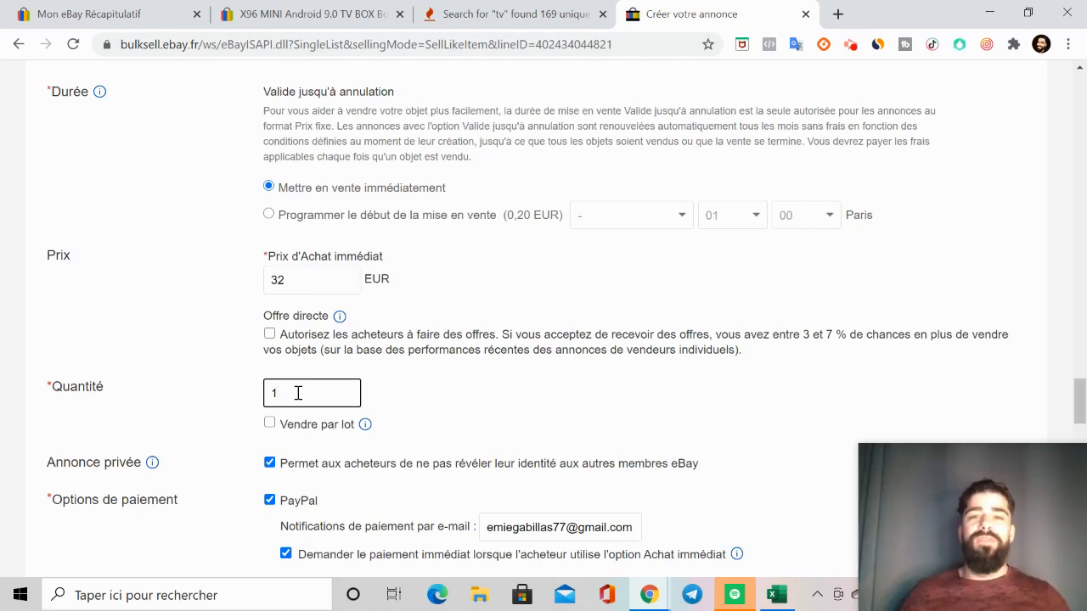
Step: Review the draft from title and photos through to Frais, and put the item on sale with the displayed fees
{"action": "scroll", "coordinate": [298, 392], "scroll_direction": "down", "scroll_amount": 20}
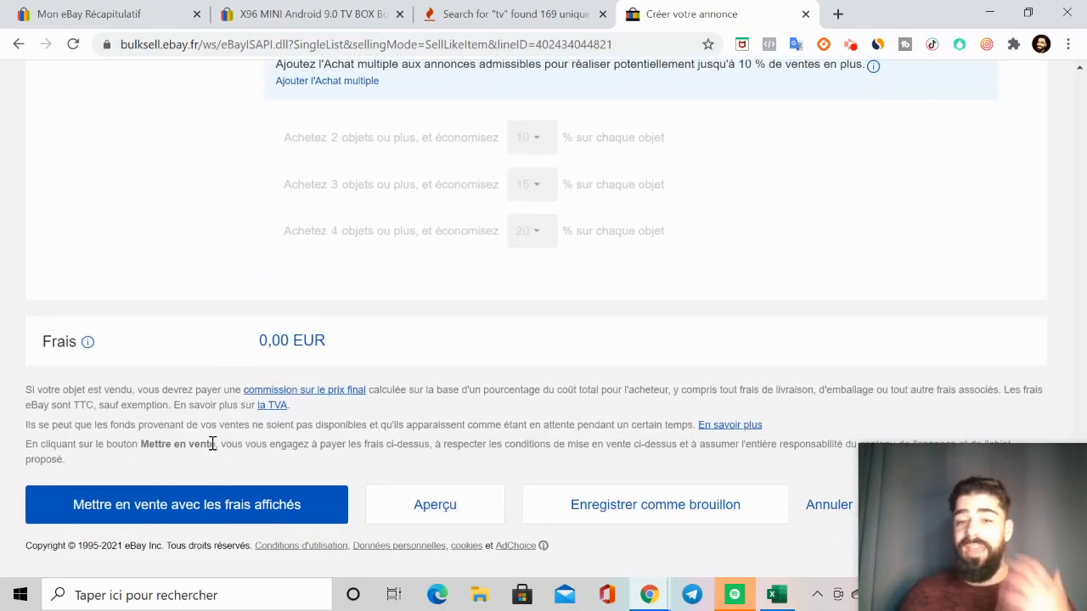
{"action": "scroll", "coordinate": [224, 483], "scroll_direction": "up", "scroll_amount": 20}
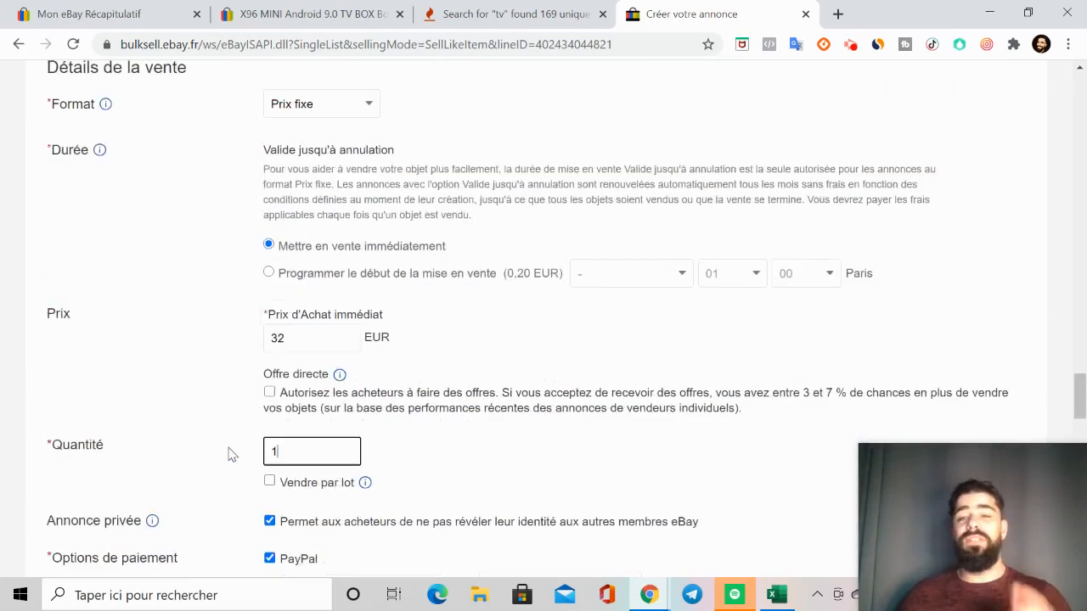
{"action": "scroll", "coordinate": [227, 455], "scroll_direction": "up", "scroll_amount": 20}
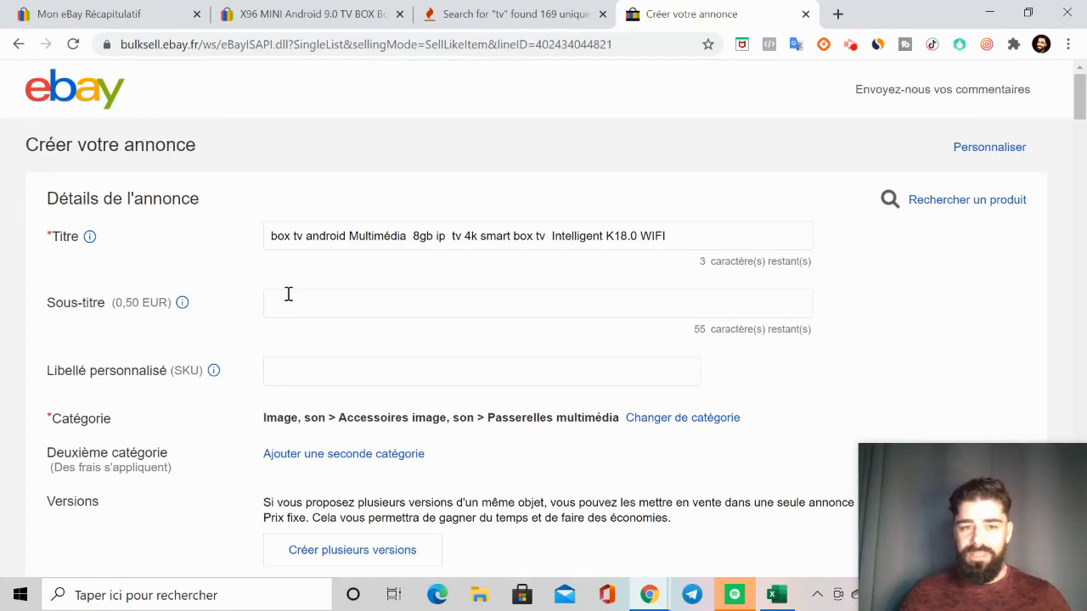
{"action": "scroll", "coordinate": [288, 297], "scroll_direction": "down", "scroll_amount": 15}
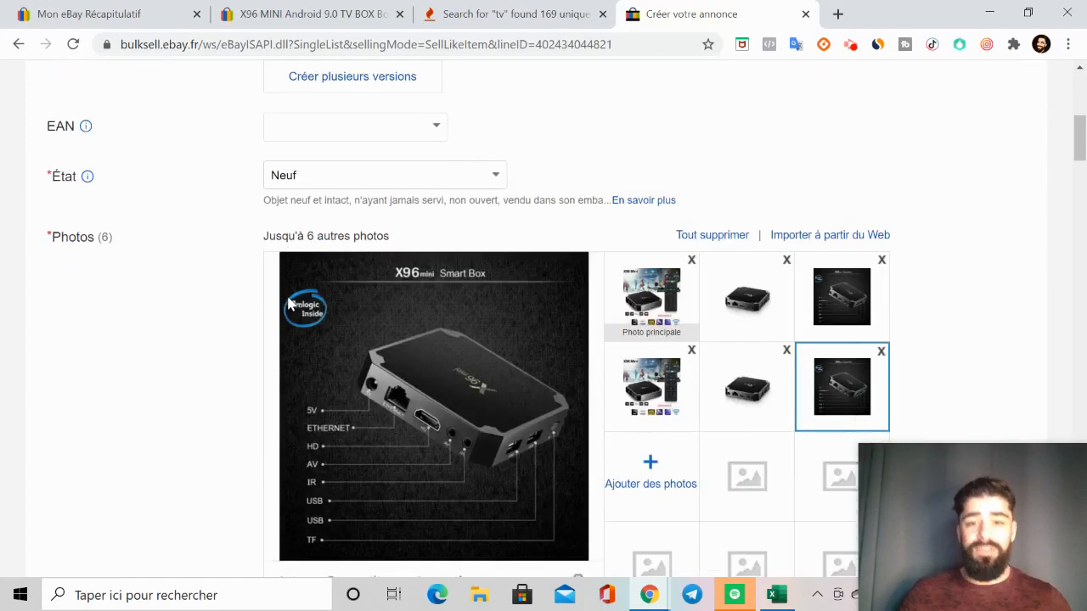
{"action": "scroll", "coordinate": [288, 303], "scroll_direction": "down", "scroll_amount": 20}
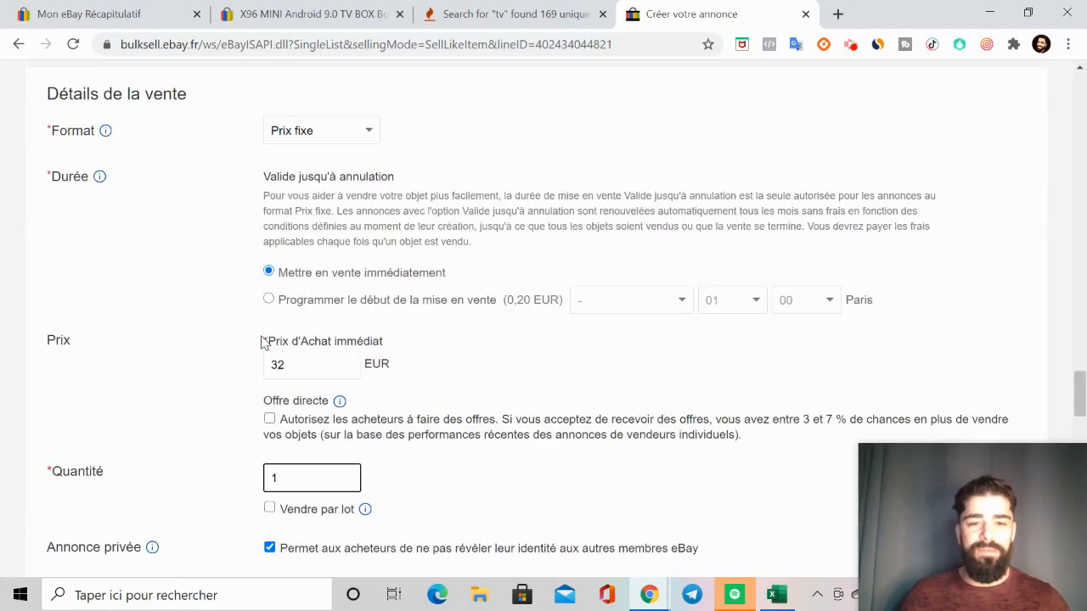
{"action": "scroll", "coordinate": [264, 343], "scroll_direction": "down", "scroll_amount": 20}
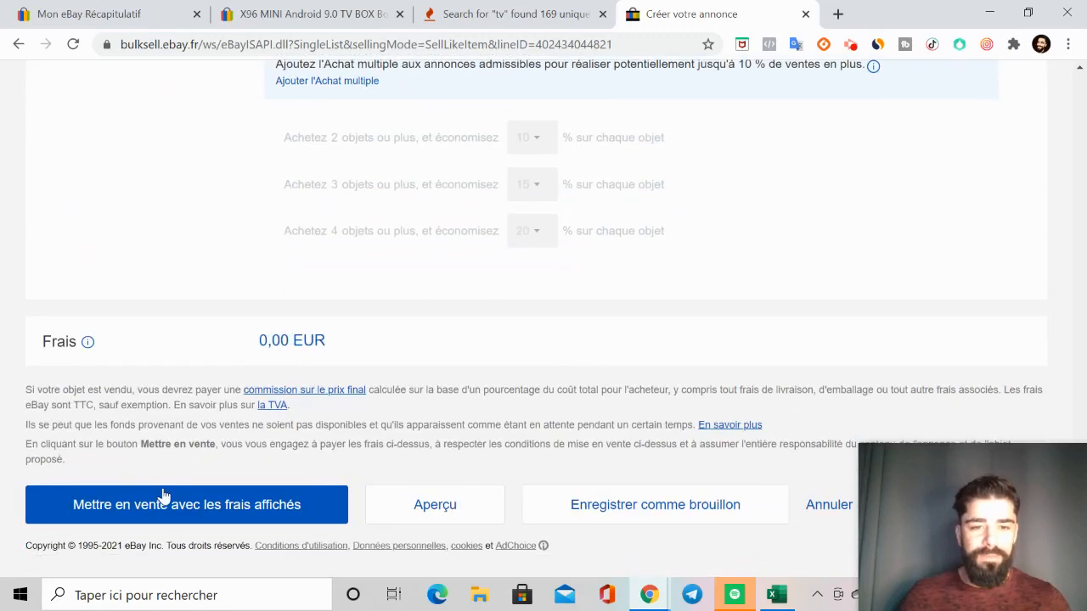
{"action": "left_click", "coordinate": [162, 510]}
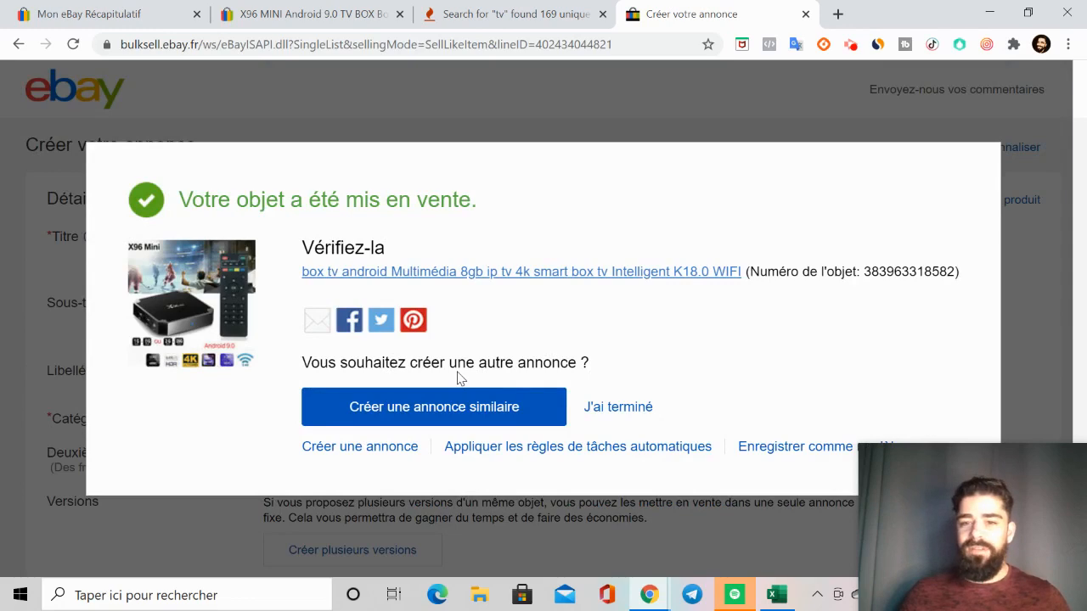
Step: Open the published TV box listing and check its photos, price, description, delivery, payment and return details
{"action": "left_click", "coordinate": [470, 272]}
{"action": "left_click", "coordinate": [790, 14]}
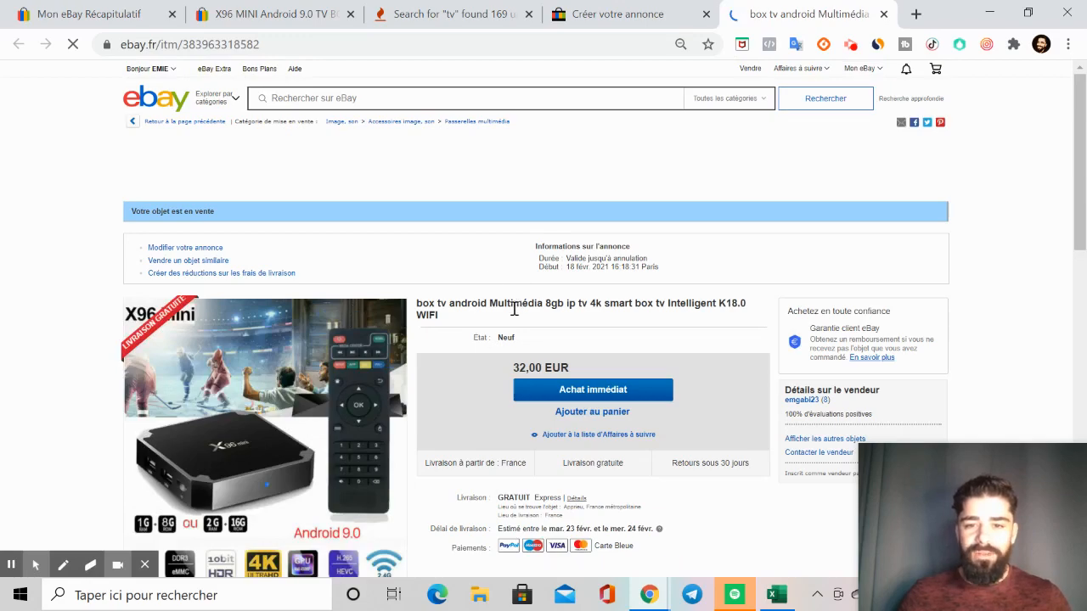
{"action": "scroll", "coordinate": [537, 406], "scroll_direction": "down", "scroll_amount": 4}
{"action": "scroll", "coordinate": [538, 406], "scroll_direction": "up", "scroll_amount": 3}
{"action": "scroll", "coordinate": [592, 348], "scroll_direction": "down", "scroll_amount": 10}
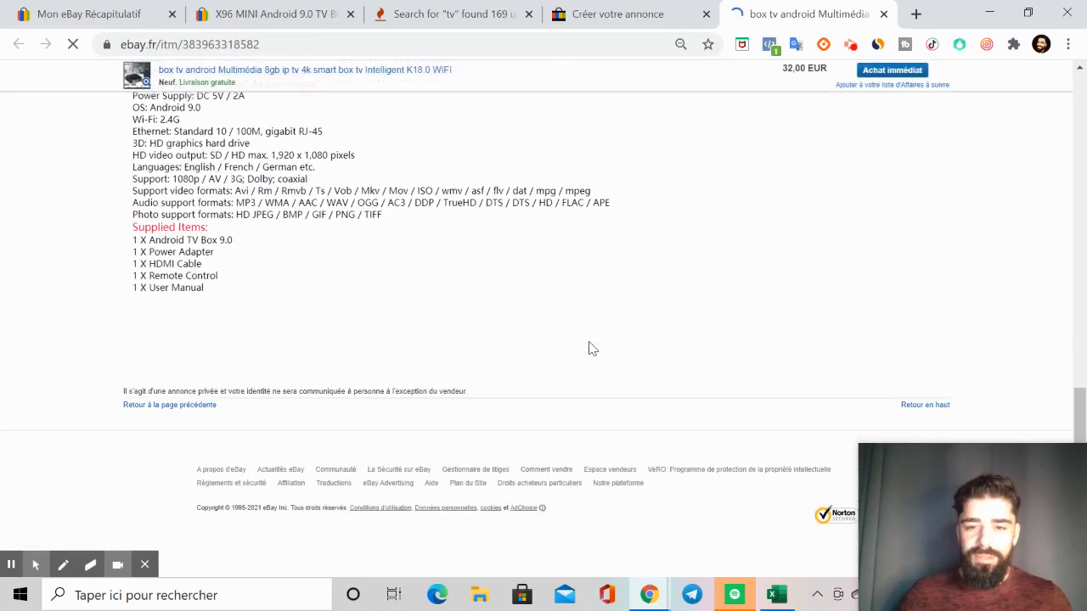
{"action": "scroll", "coordinate": [592, 348], "scroll_direction": "up", "scroll_amount": 12}
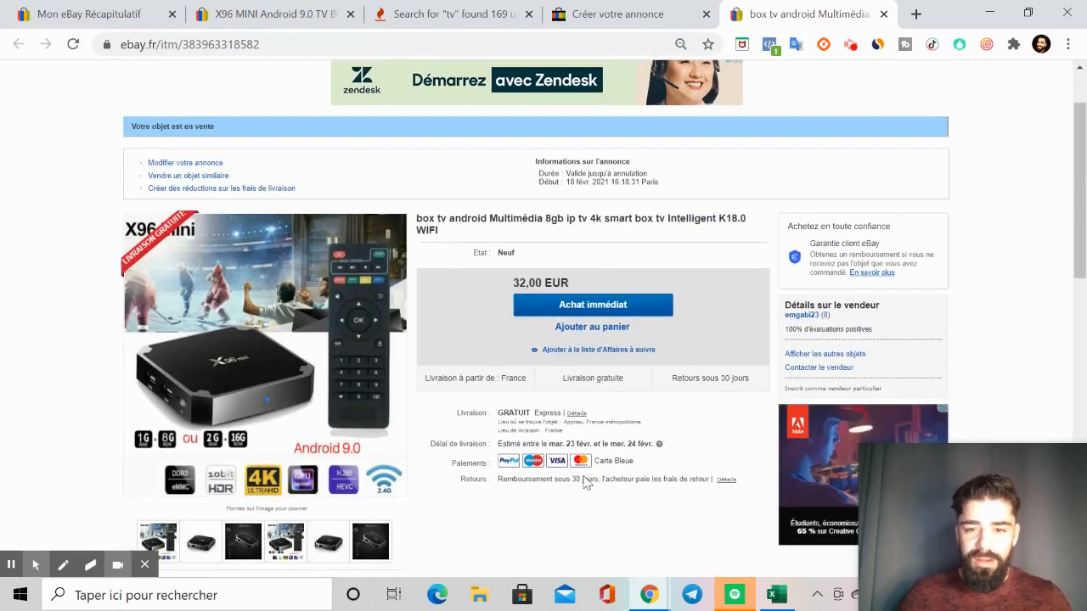
{"action": "scroll", "coordinate": [599, 474], "scroll_direction": "up", "scroll_amount": 1}
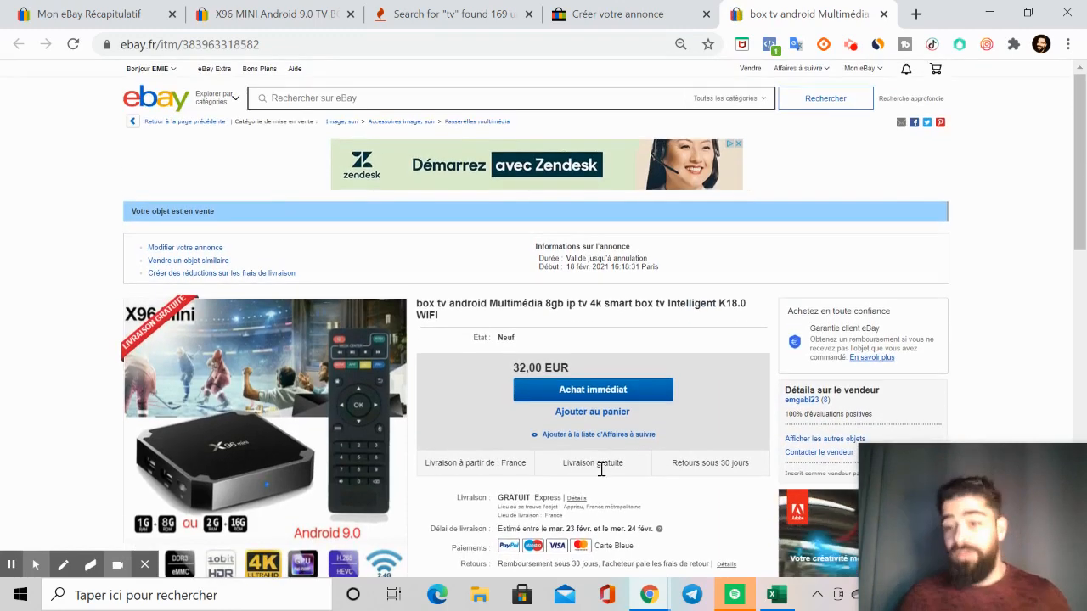
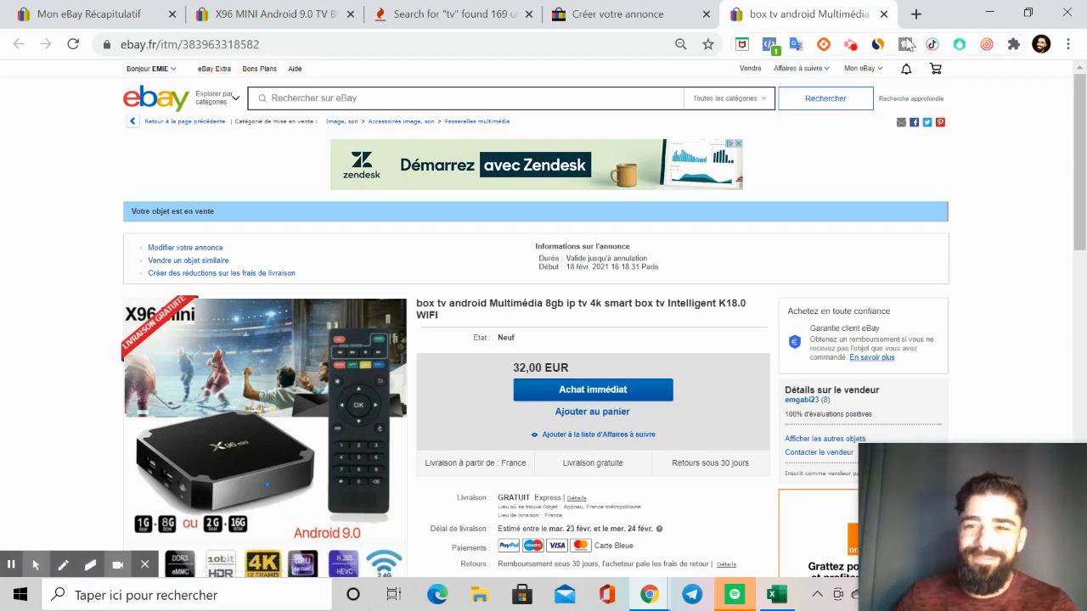
{"action": "left_click", "coordinate": [854, 47]}
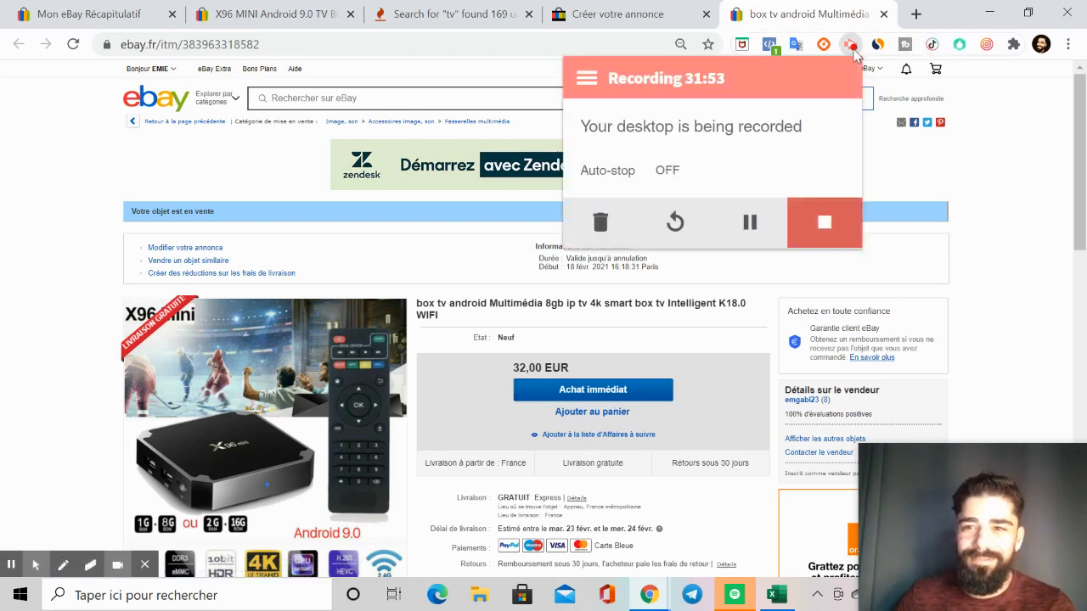